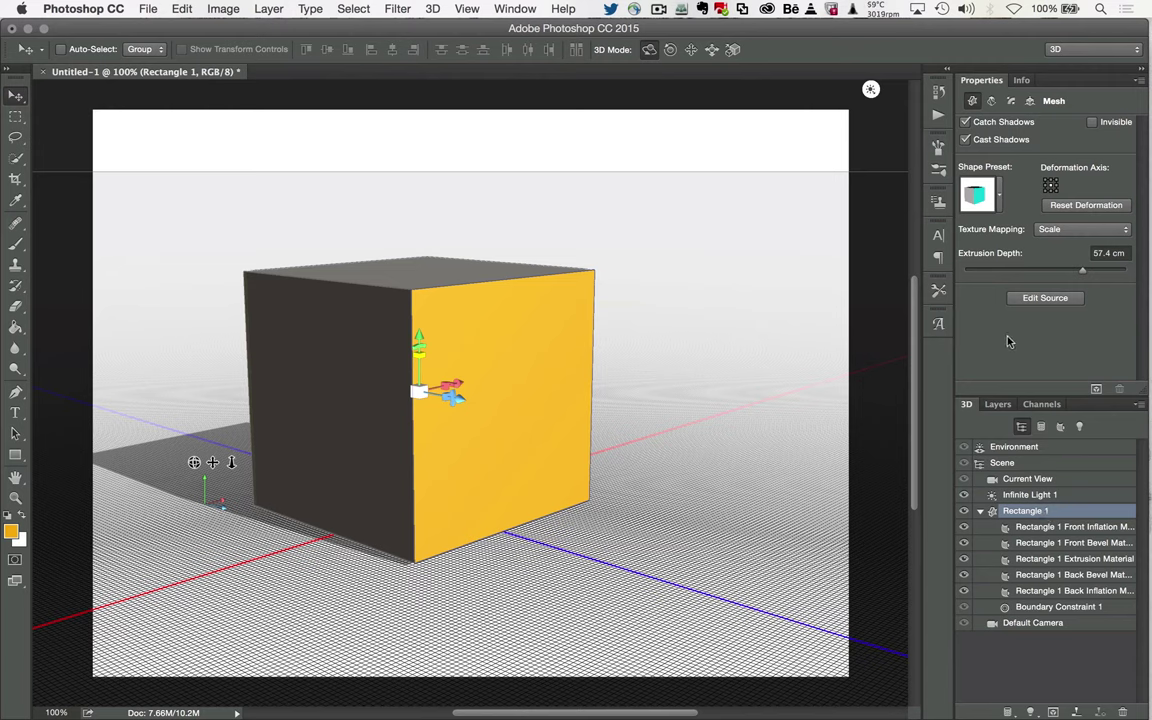
{"action": "left_click", "coordinate": [997, 404]}
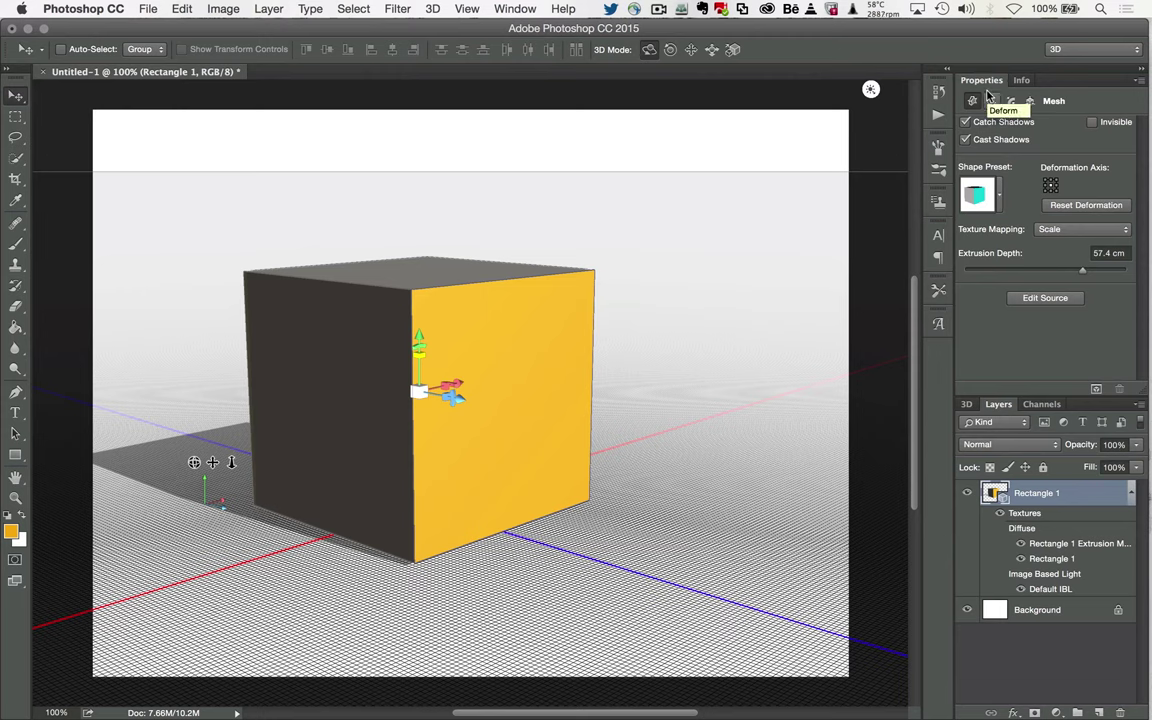
{"action": "left_click", "coordinate": [967, 404]}
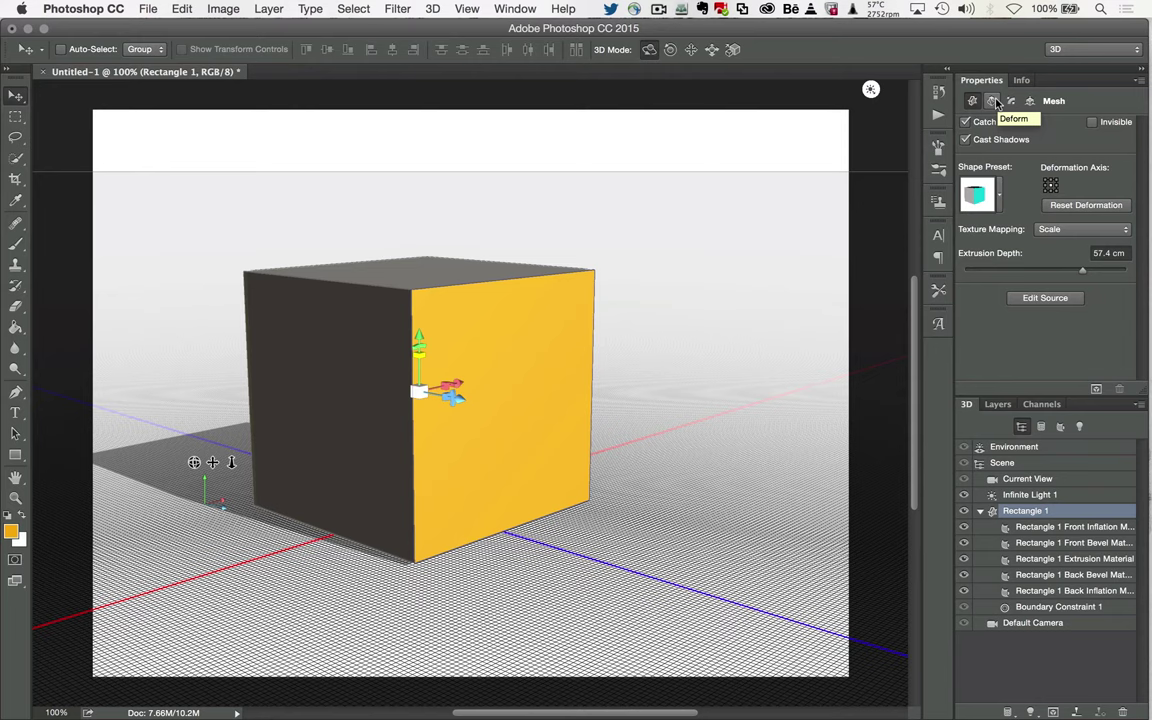
Select the box's Front Inflation Material and apply a white glossy material preset.
{"action": "left_click", "coordinate": [1036, 526]}
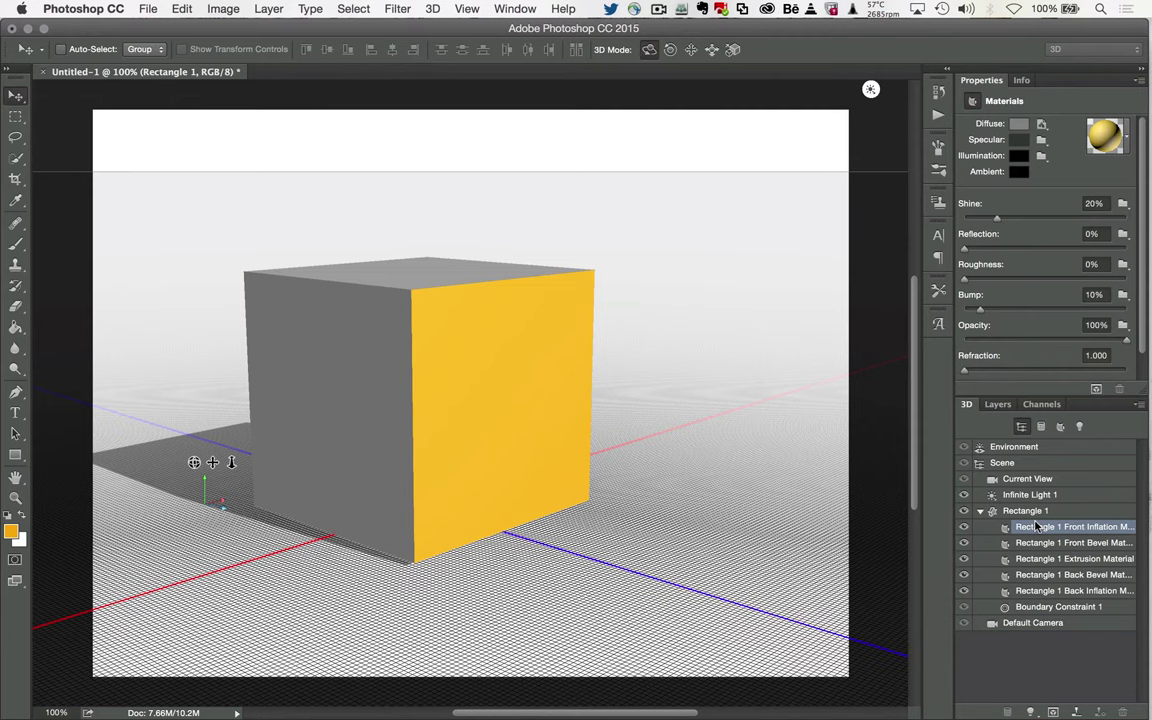
{"action": "left_click", "coordinate": [1127, 137]}
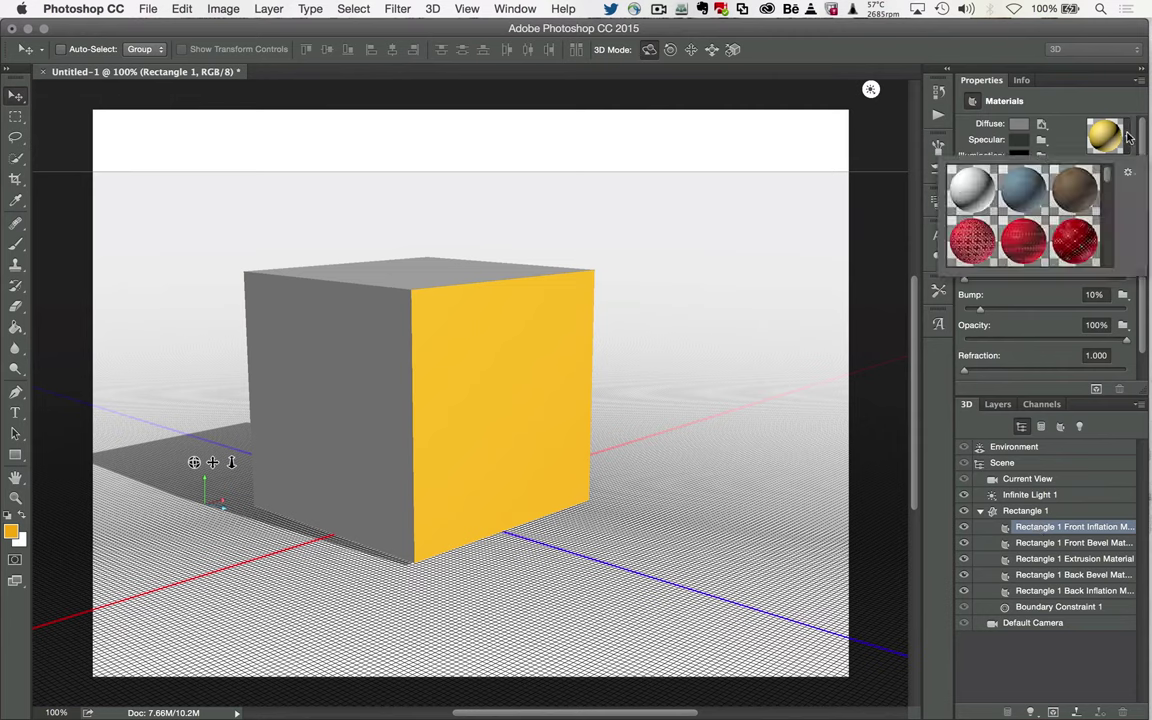
{"action": "scroll", "coordinate": [1067, 203], "scroll_direction": "down", "scroll_amount": 5}
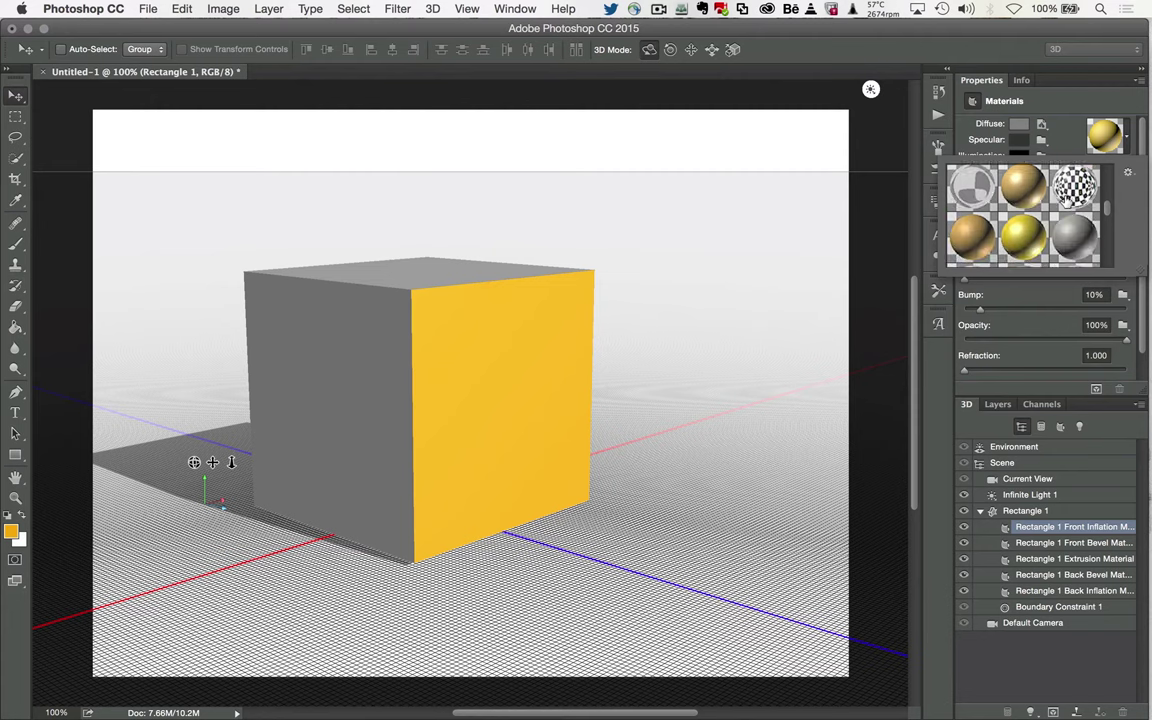
{"action": "left_click", "coordinate": [1024, 197]}
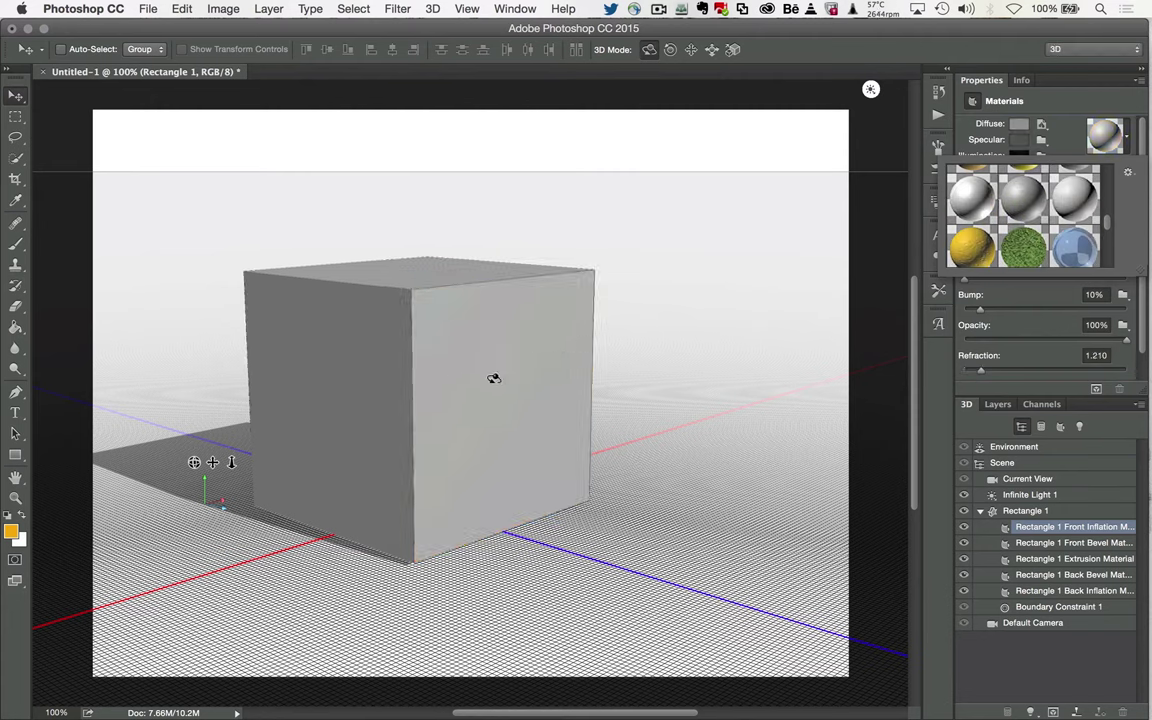
Change the front material's diffuse colour to red, leave the texture unchanged, and reselect the box mesh.
{"action": "left_click", "coordinate": [1018, 123]}
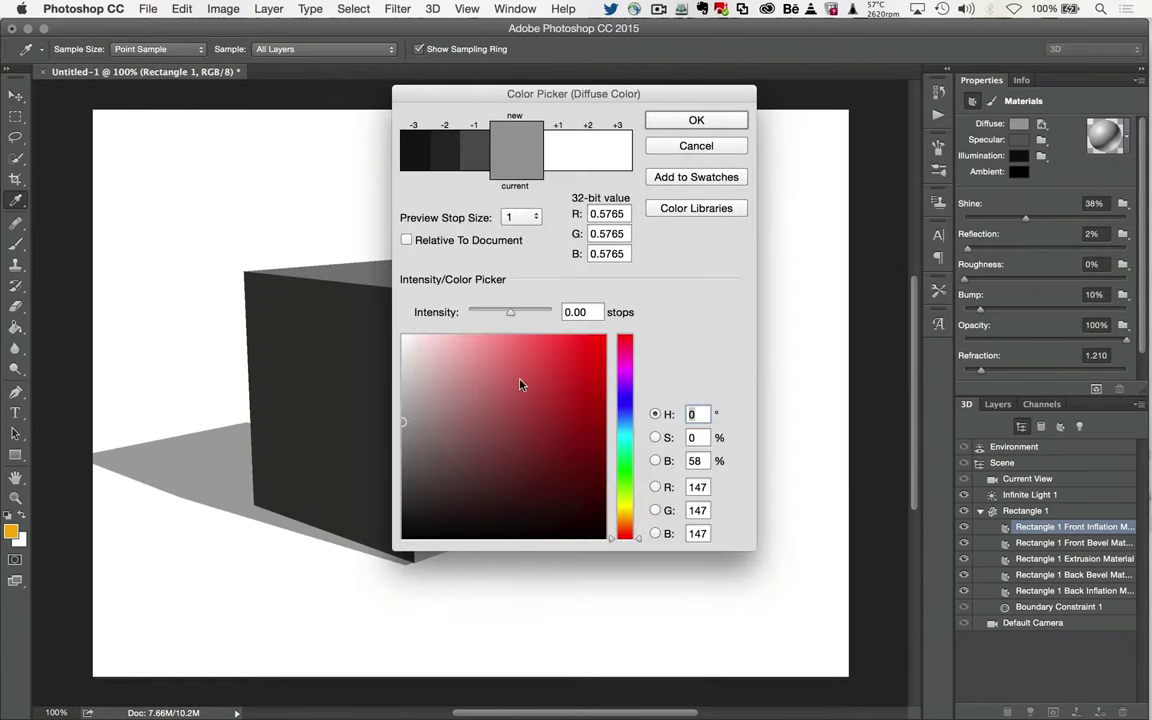
{"action": "left_click", "coordinate": [566, 379]}
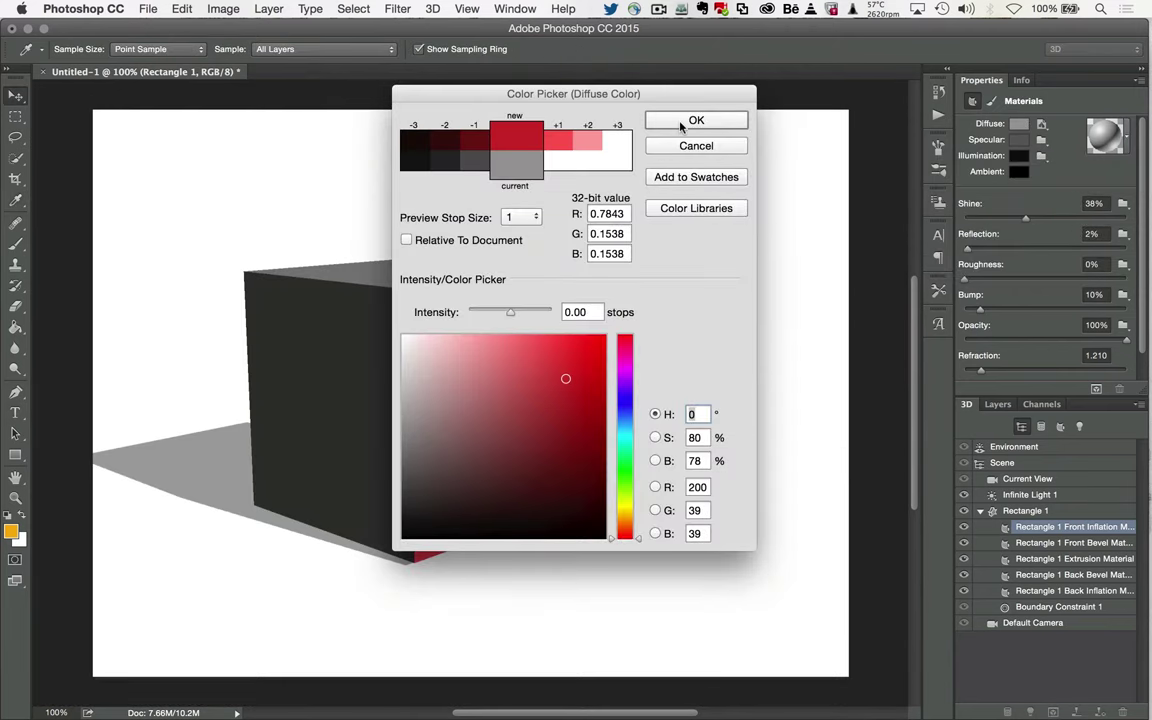
{"action": "left_click", "coordinate": [682, 120]}
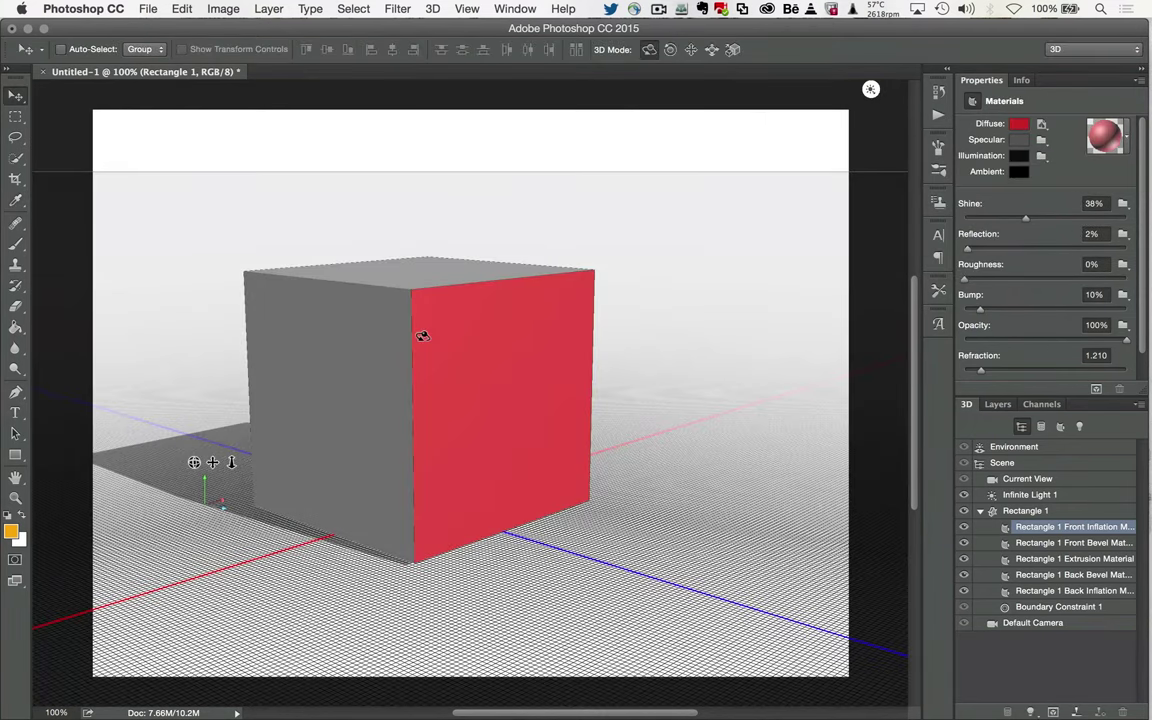
{"action": "left_click", "coordinate": [1040, 124]}
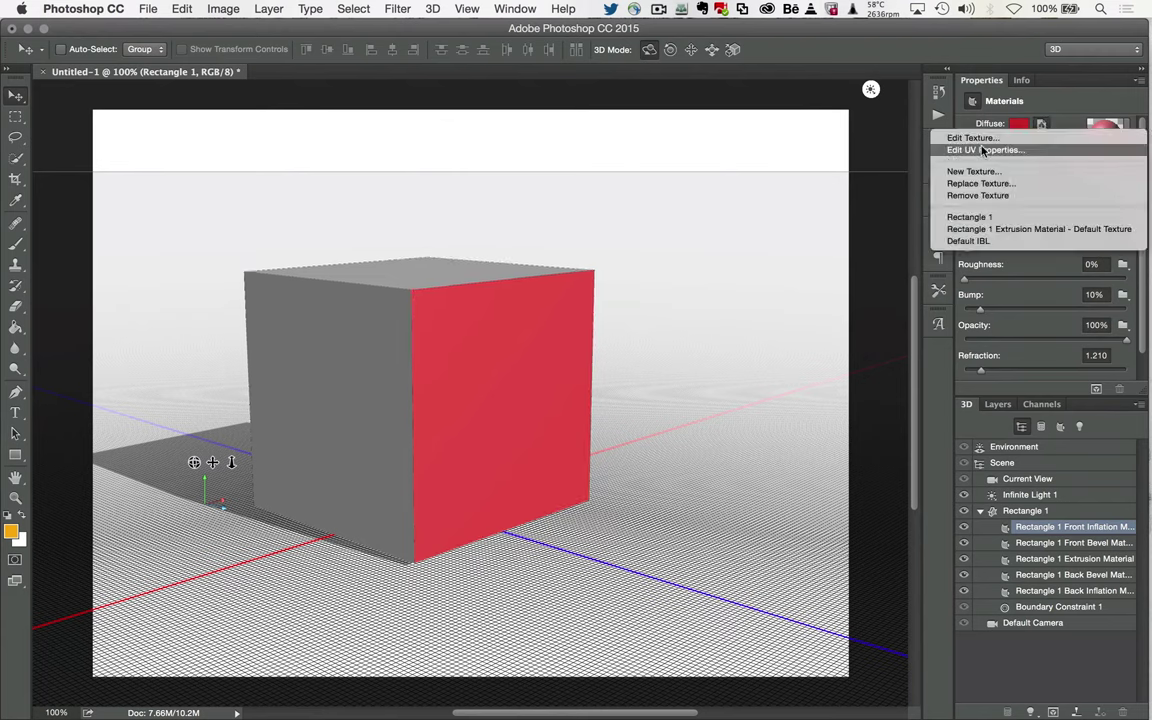
{"action": "left_click", "coordinate": [1077, 102]}
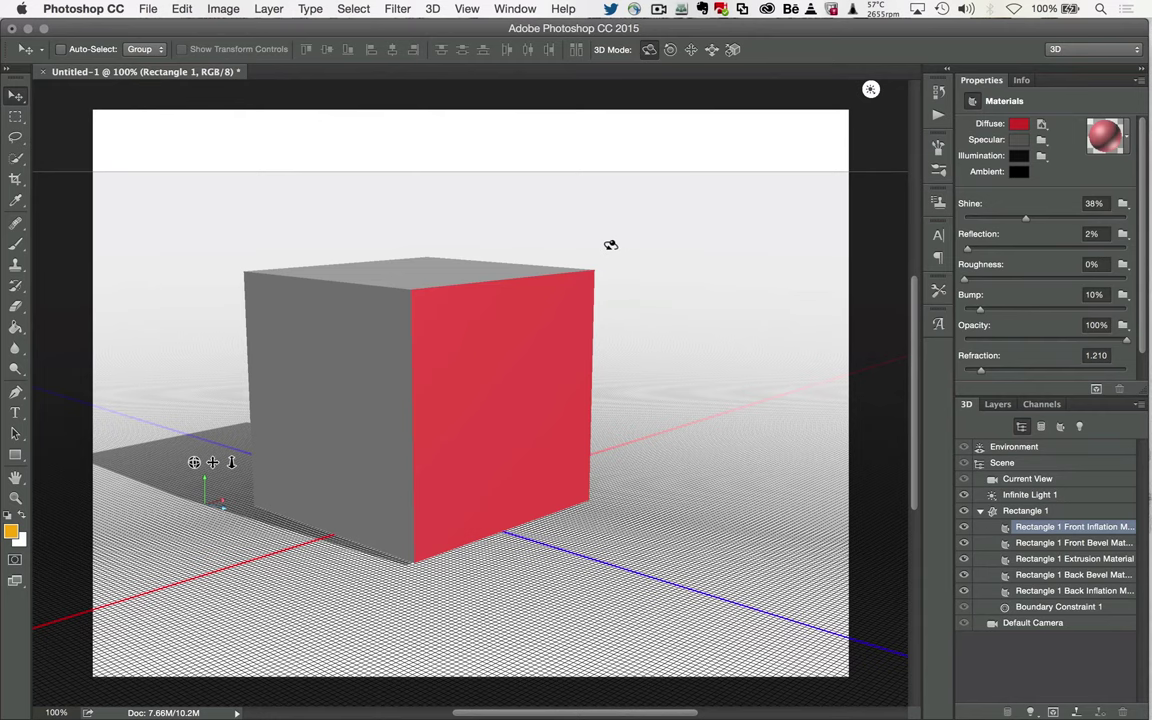
{"action": "left_click", "coordinate": [427, 330]}
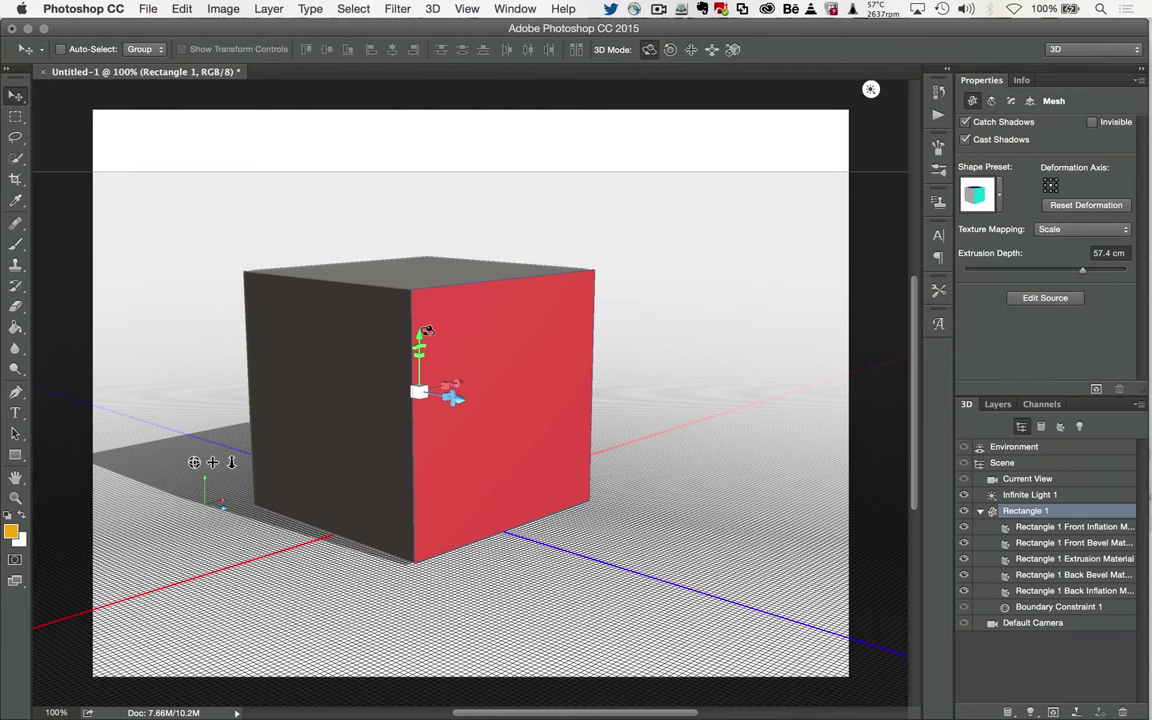
Reduce the box's extrusion depth to 26.97 cm, taper it to 121% and twist its top about 16°.
{"action": "left_click", "coordinate": [457, 277]}
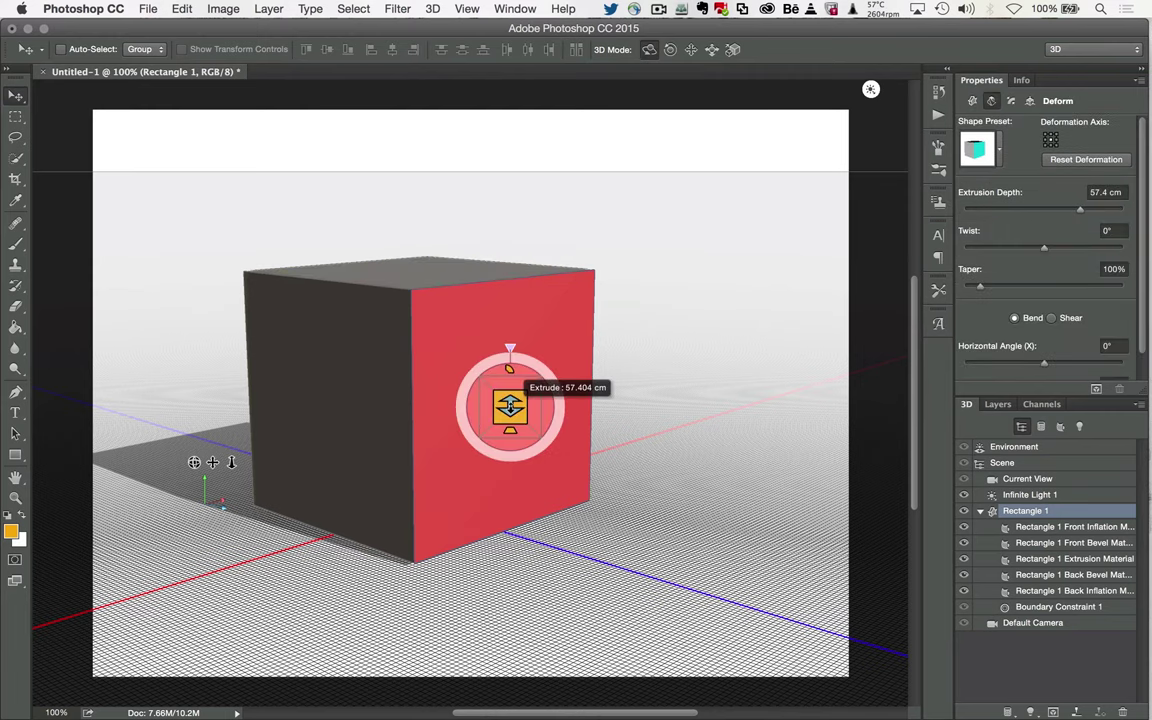
{"action": "left_click_drag", "start_coordinate": [511, 378], "coordinate": [521, 490]}
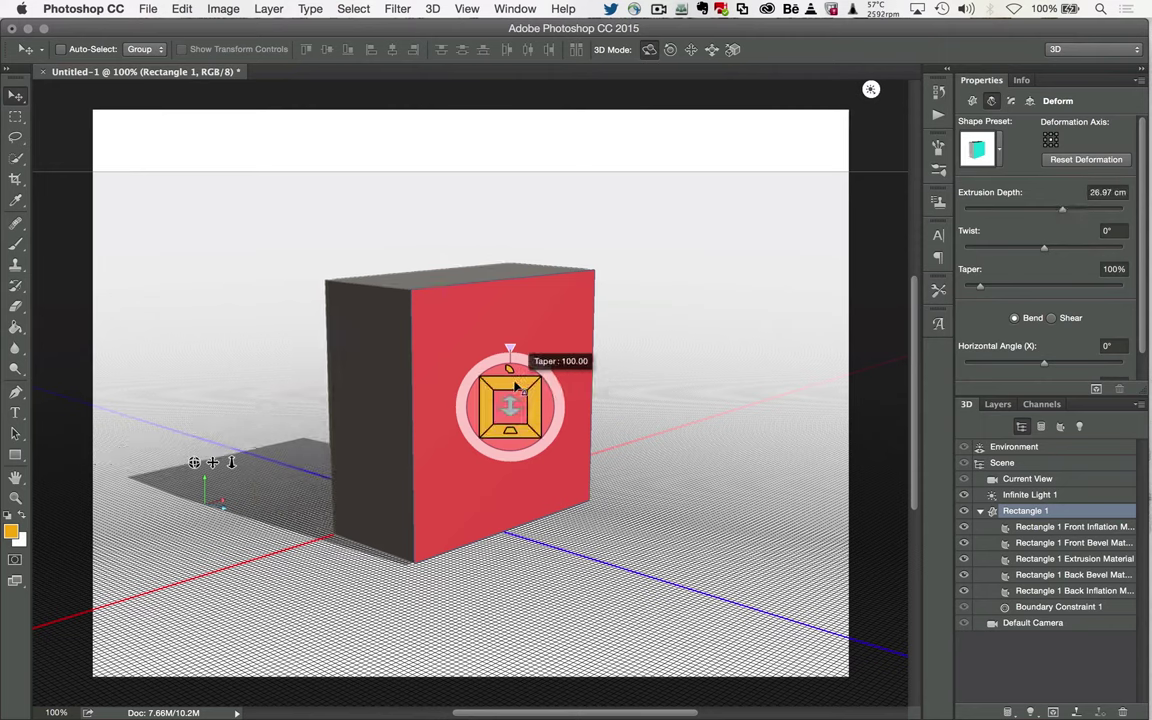
{"action": "left_click_drag", "start_coordinate": [513, 386], "coordinate": [522, 414]}
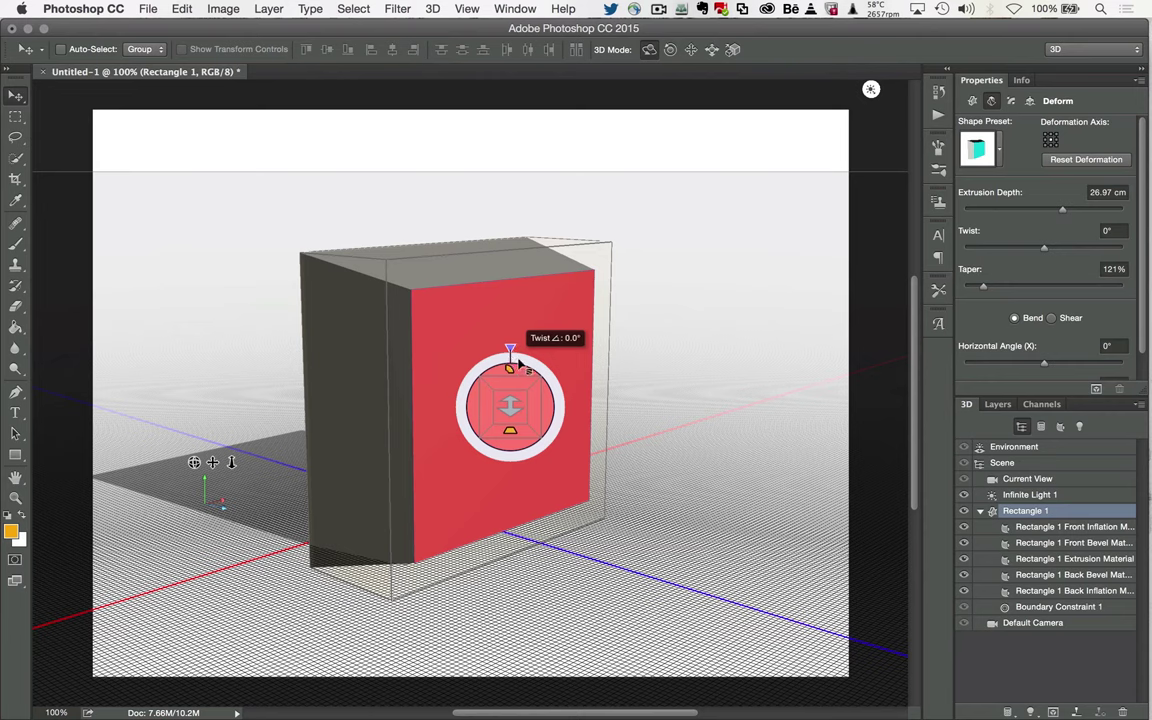
{"action": "left_click_drag", "start_coordinate": [511, 363], "coordinate": [527, 366]}
Inflate the front cap at 16% strength and -54° angle, applied to the front only.
{"action": "left_click", "coordinate": [525, 362]}
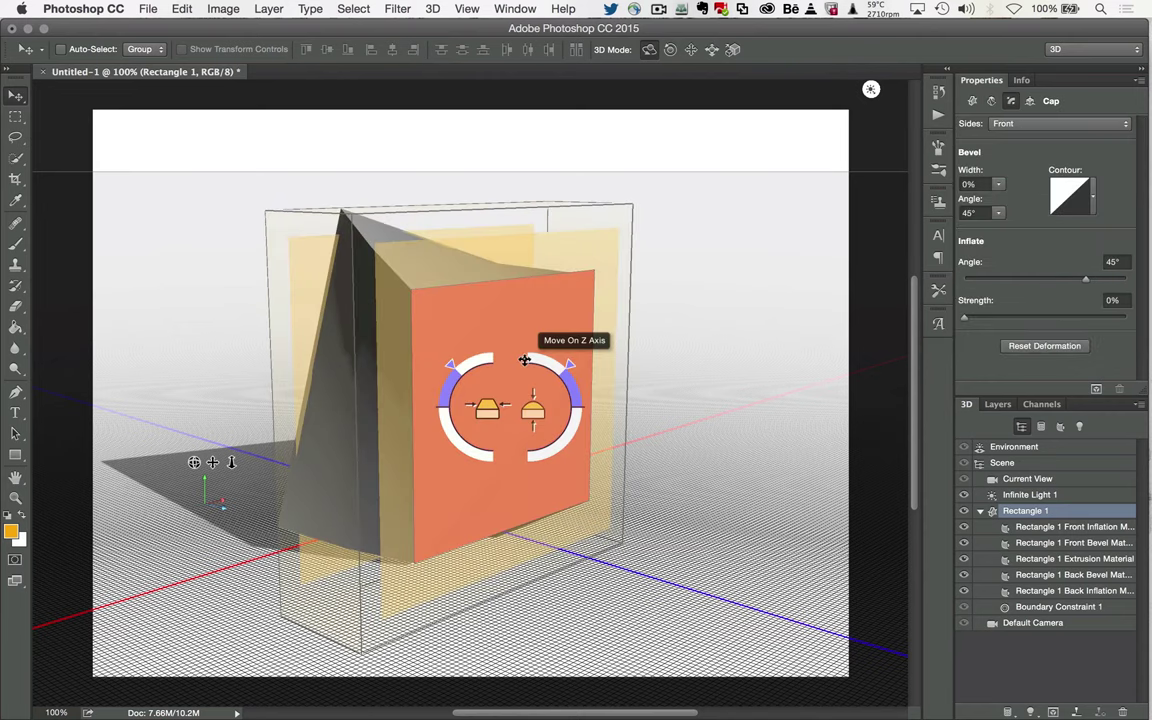
{"action": "left_click_drag", "start_coordinate": [481, 350], "coordinate": [533, 352]}
{"action": "left_click", "coordinate": [1068, 124]}
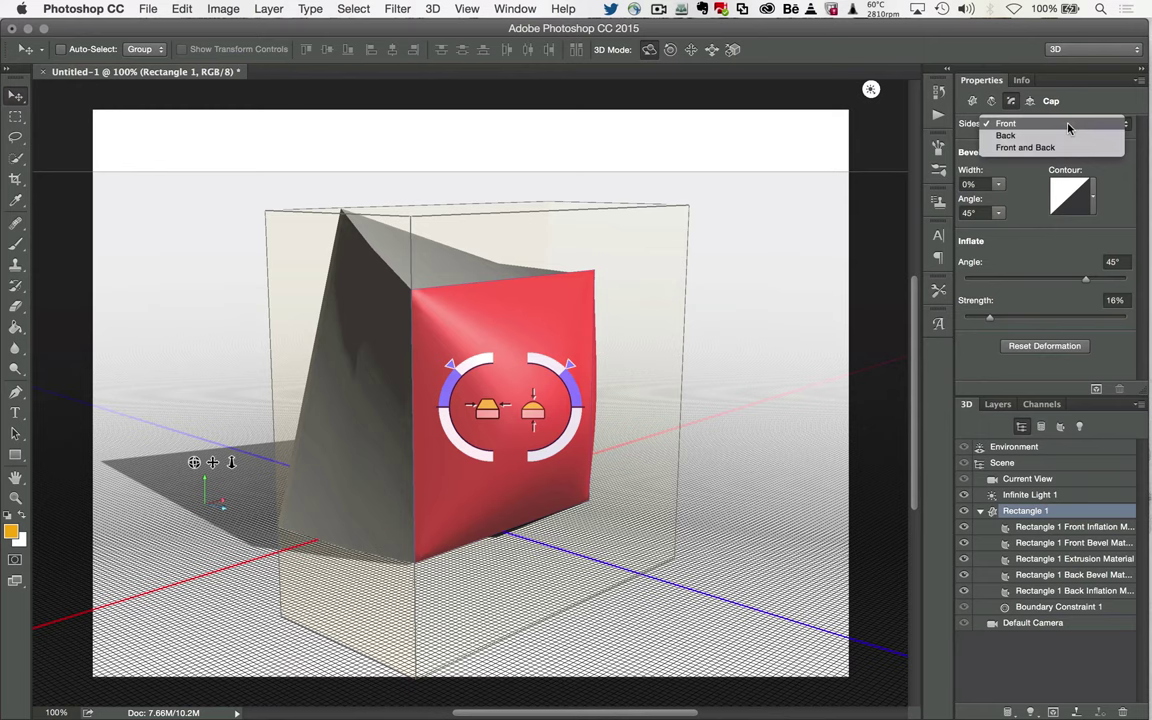
{"action": "left_click", "coordinate": [1068, 124]}
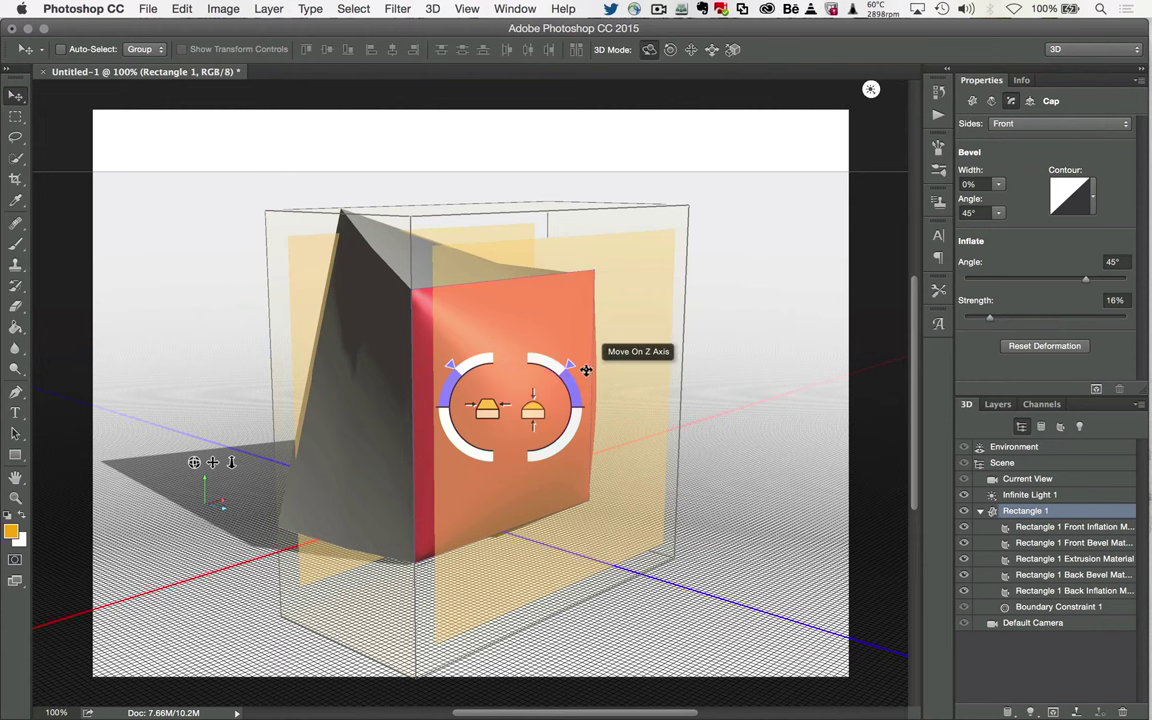
{"action": "left_click_drag", "start_coordinate": [570, 366], "coordinate": [559, 447]}
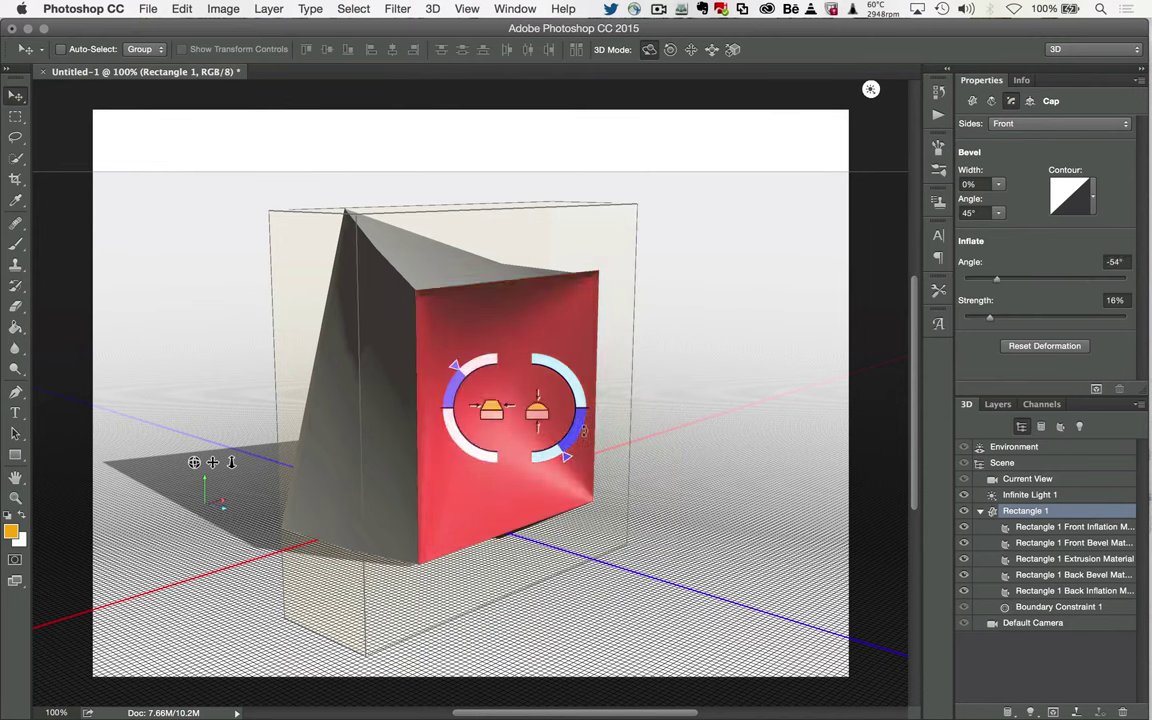
Deselect the box and close Untitled-1 without saving.
{"action": "left_click", "coordinate": [661, 367]}
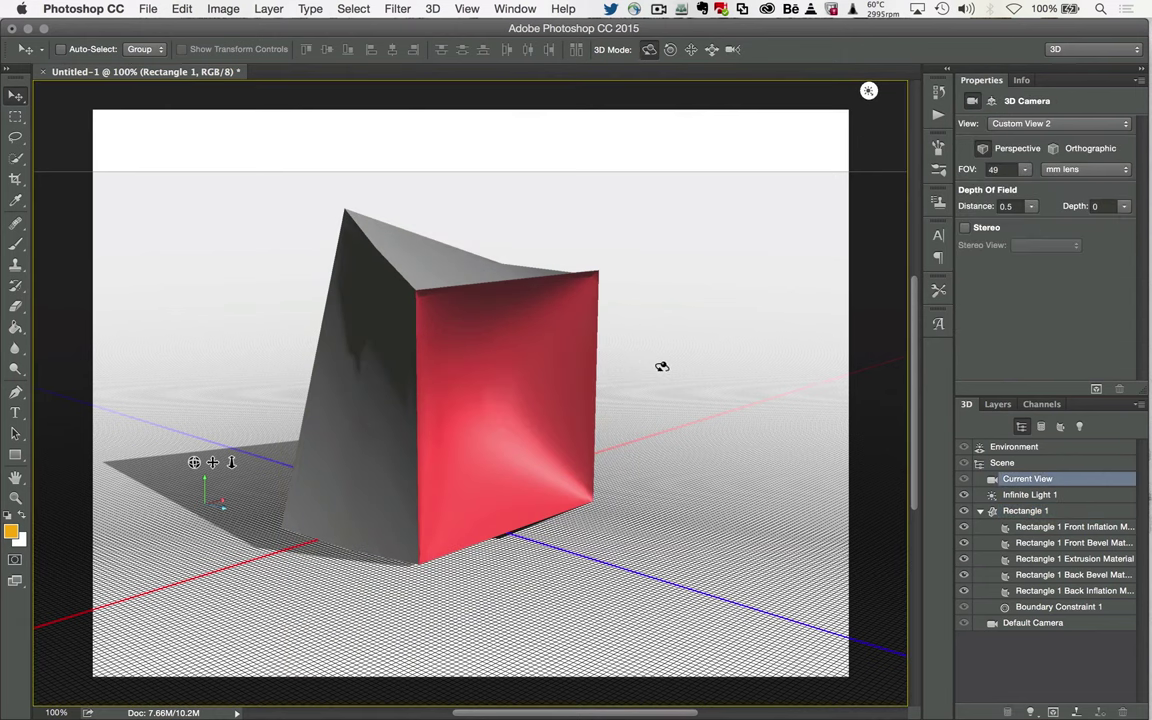
{"action": "left_click", "coordinate": [43, 71]}
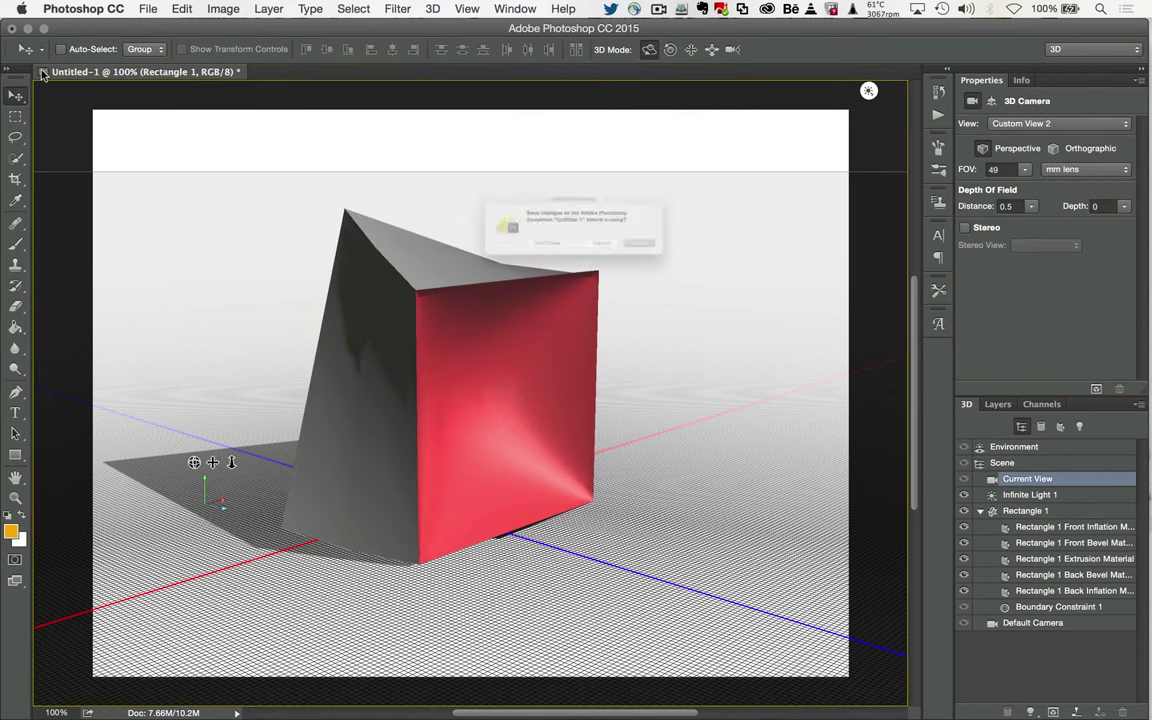
{"action": "left_click", "coordinate": [517, 261]}
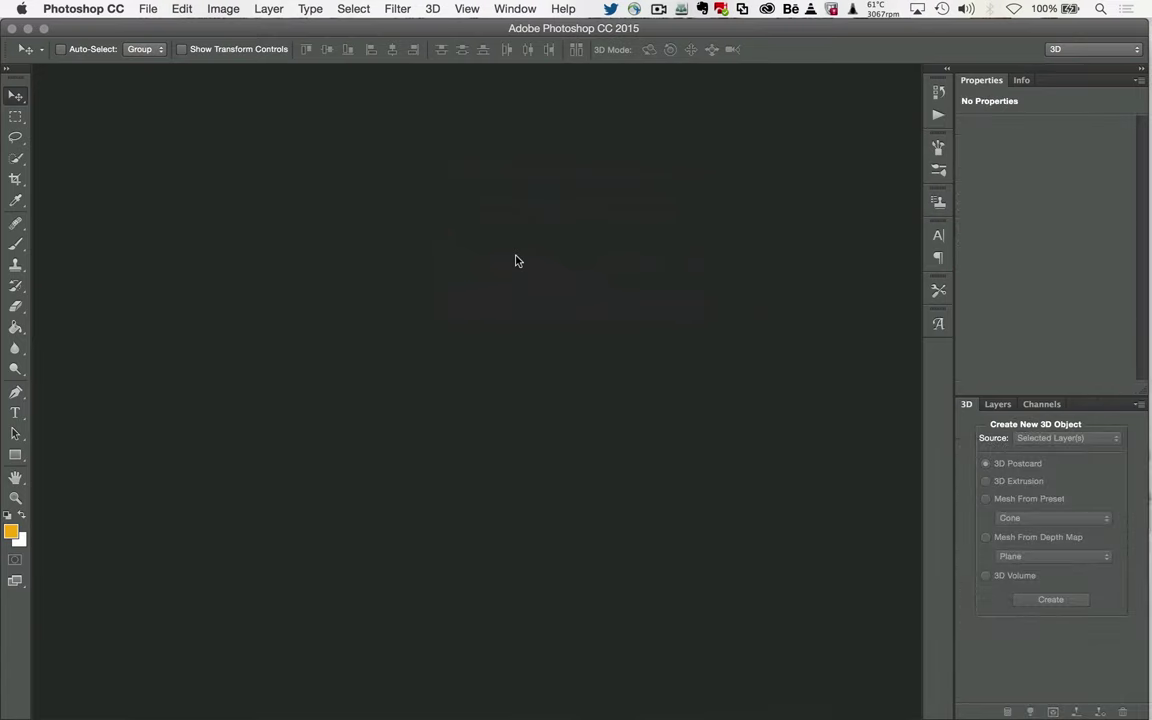
Bring up File > Open and browse the list of supported file types.
{"action": "left_click", "coordinate": [147, 9]}
{"action": "left_click", "coordinate": [158, 43]}
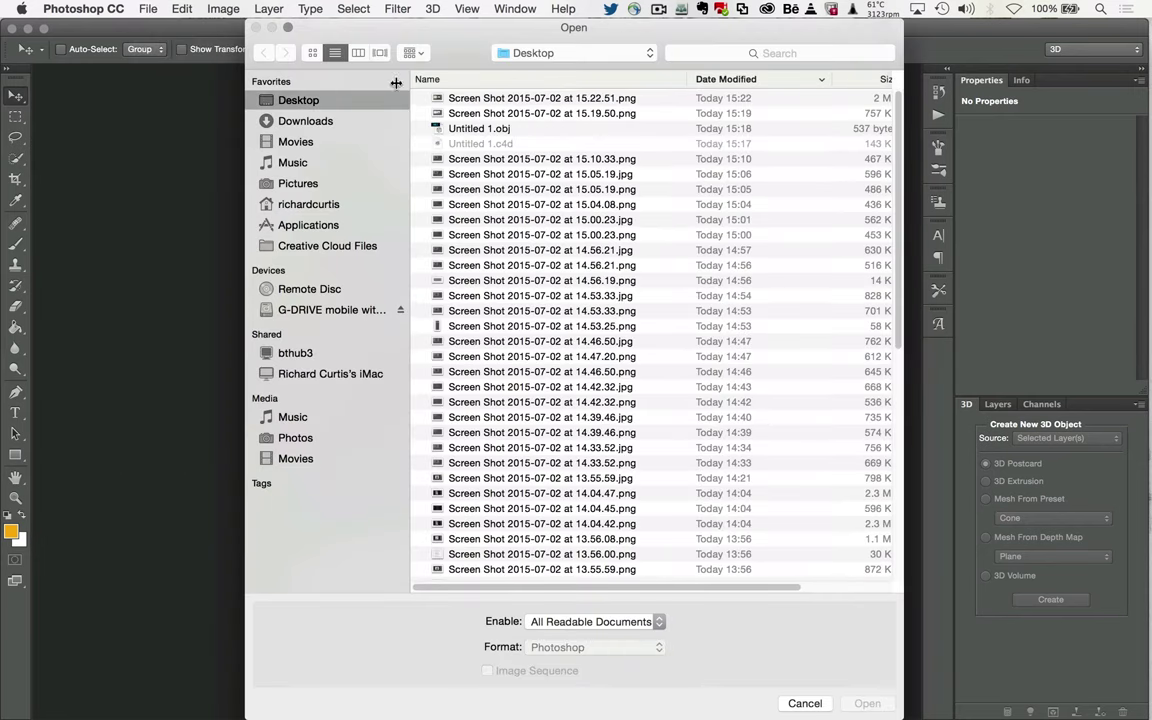
{"action": "left_click", "coordinate": [658, 621]}
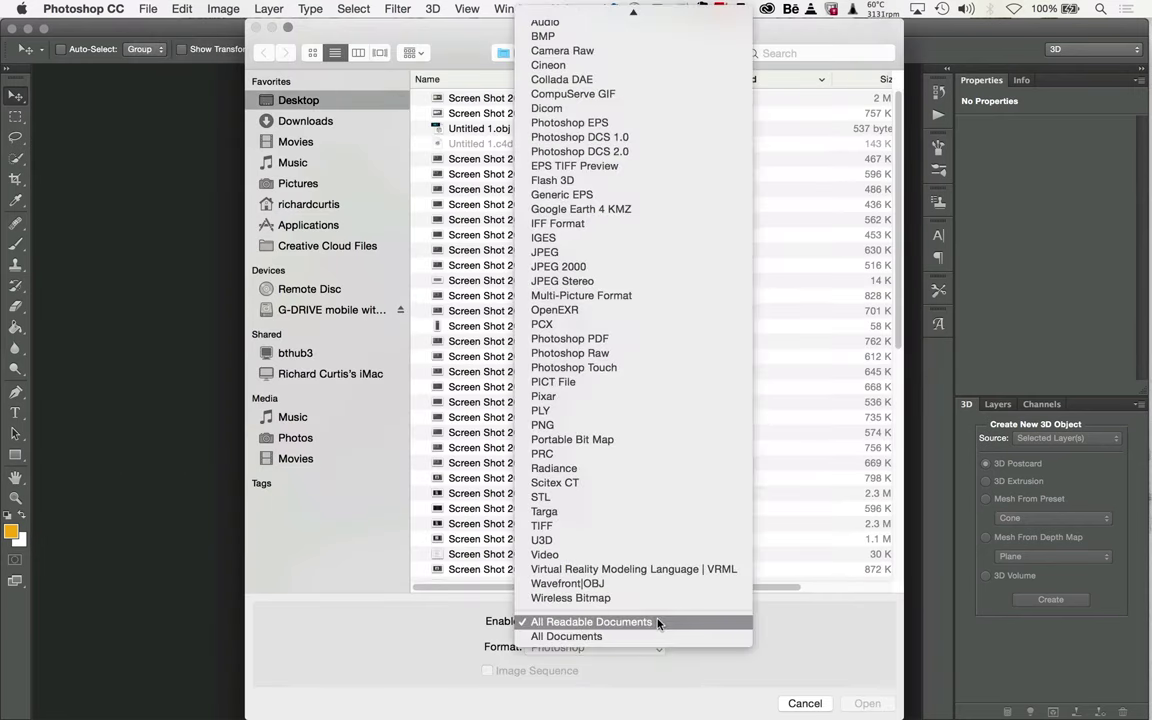
{"action": "scroll", "coordinate": [657, 219], "scroll_direction": "up", "scroll_amount": 1}
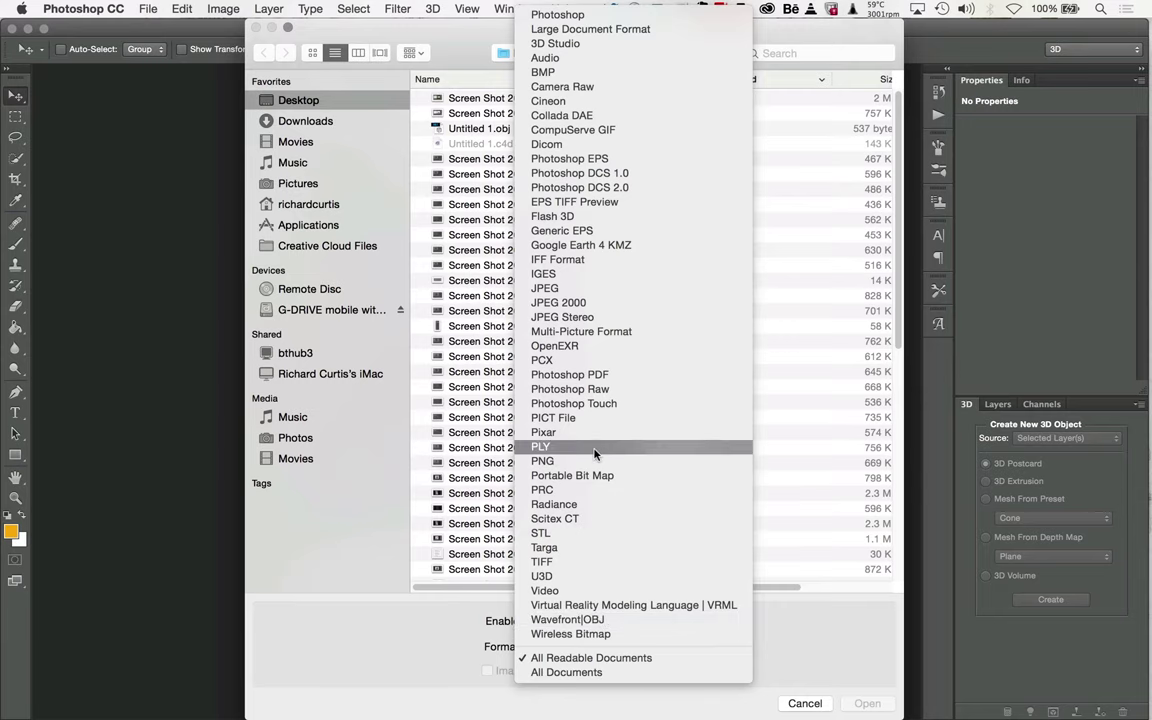
{"action": "left_click", "coordinate": [453, 649]}
Search the whole Mac for '.stl' and open Difficult - Carboy.STL.
{"action": "left_click", "coordinate": [728, 53]}
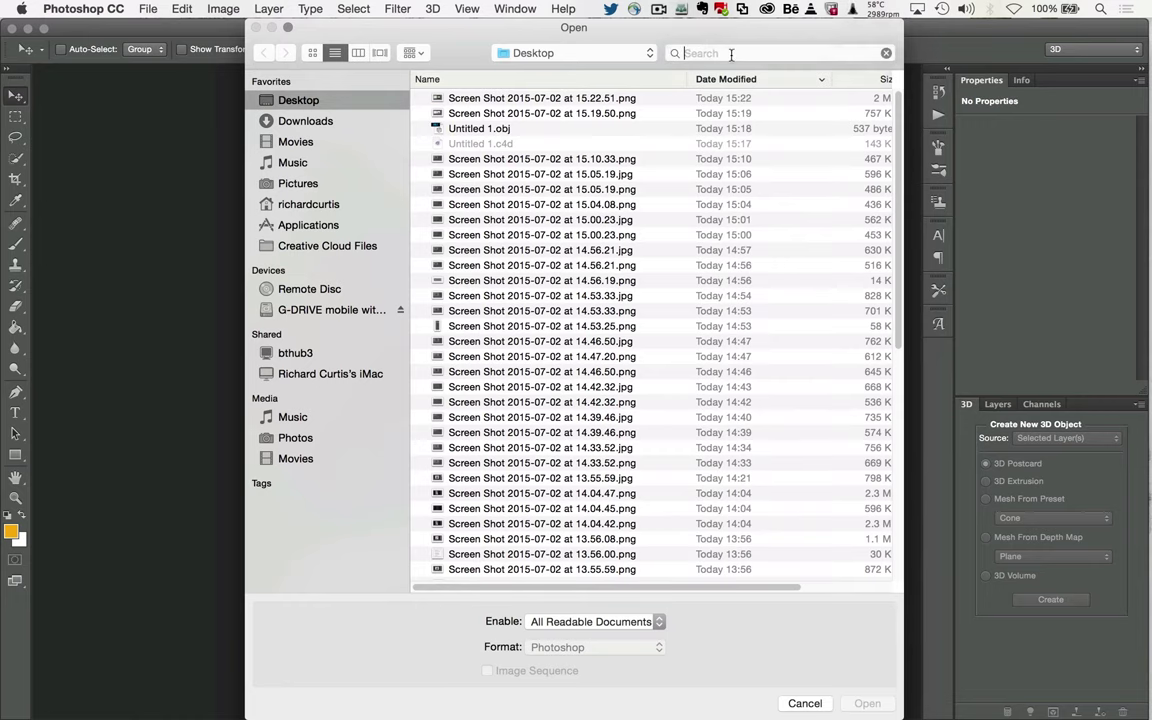
{"action": "type", "text": ".stl"}
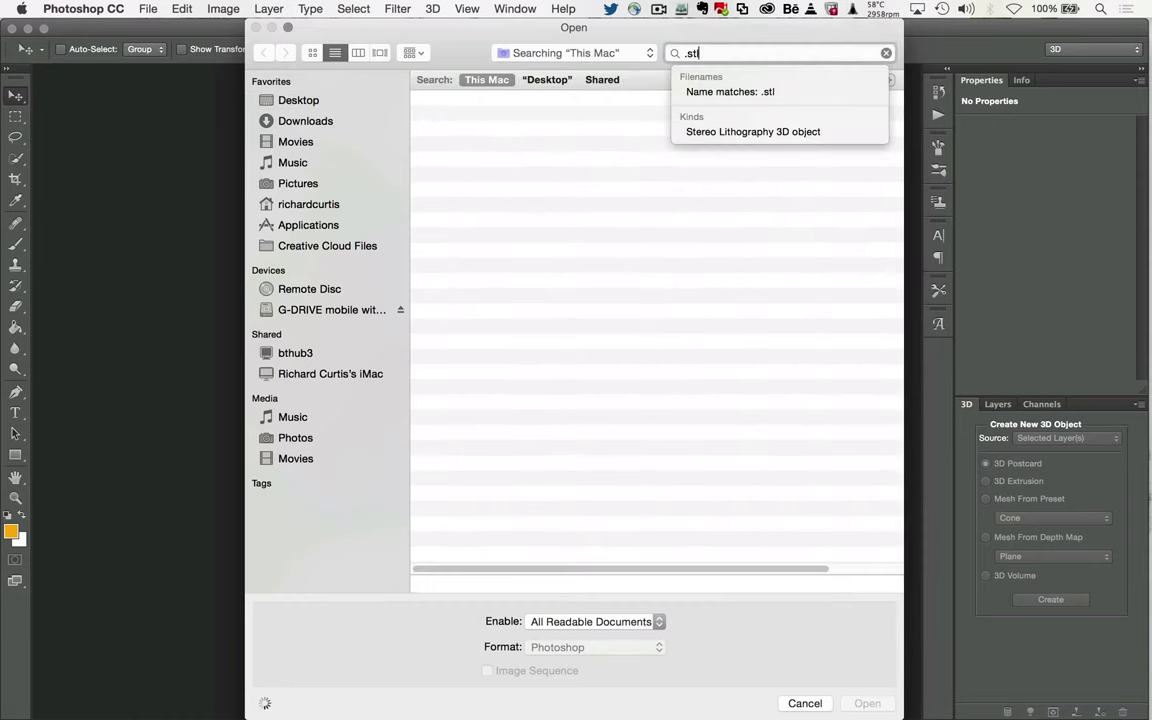
{"action": "key", "text": "Return"}
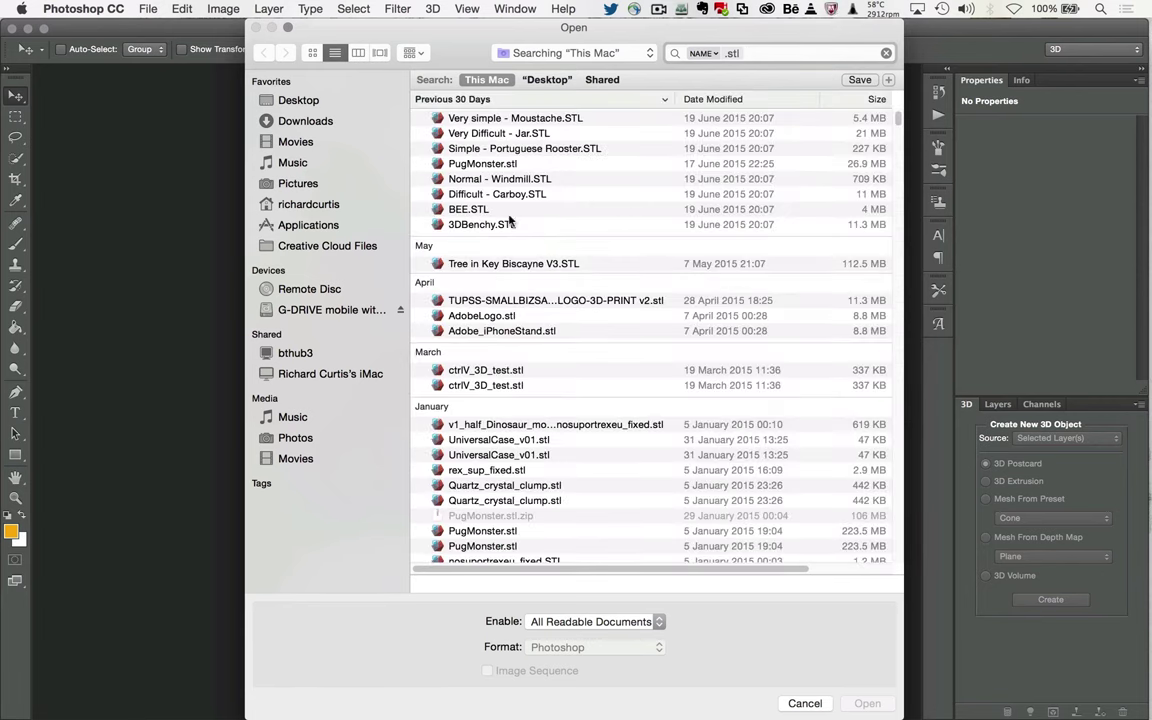
{"action": "left_click", "coordinate": [450, 196]}
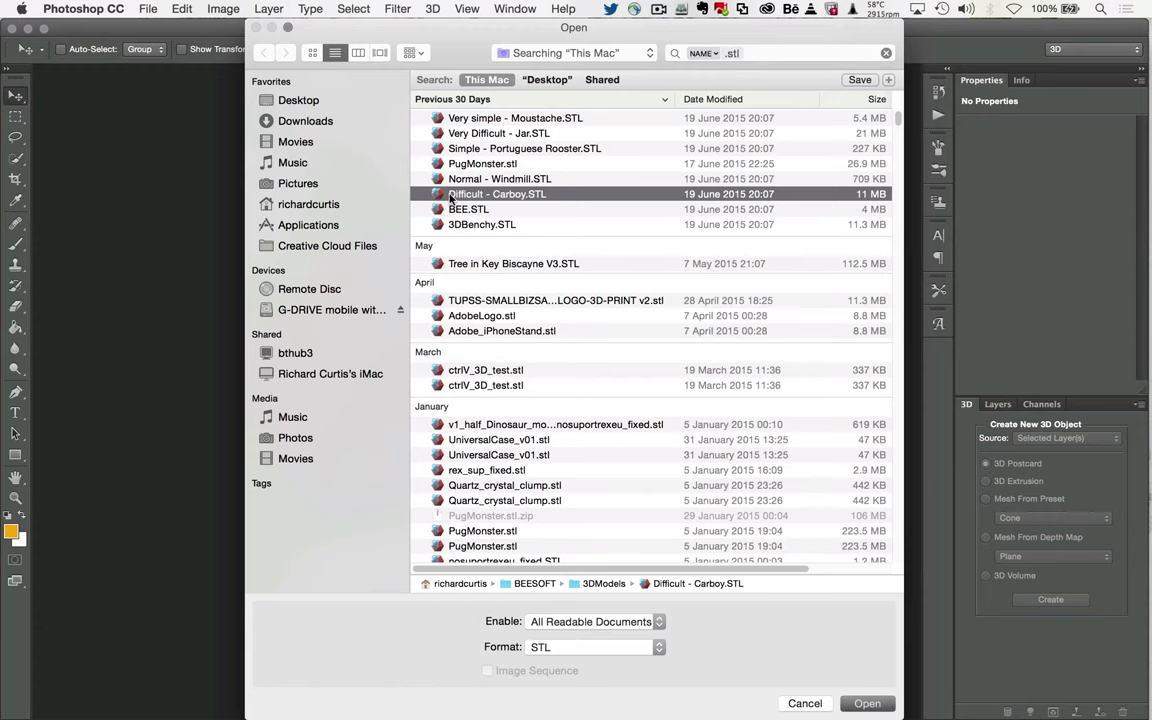
{"action": "double_click", "coordinate": [450, 196]}
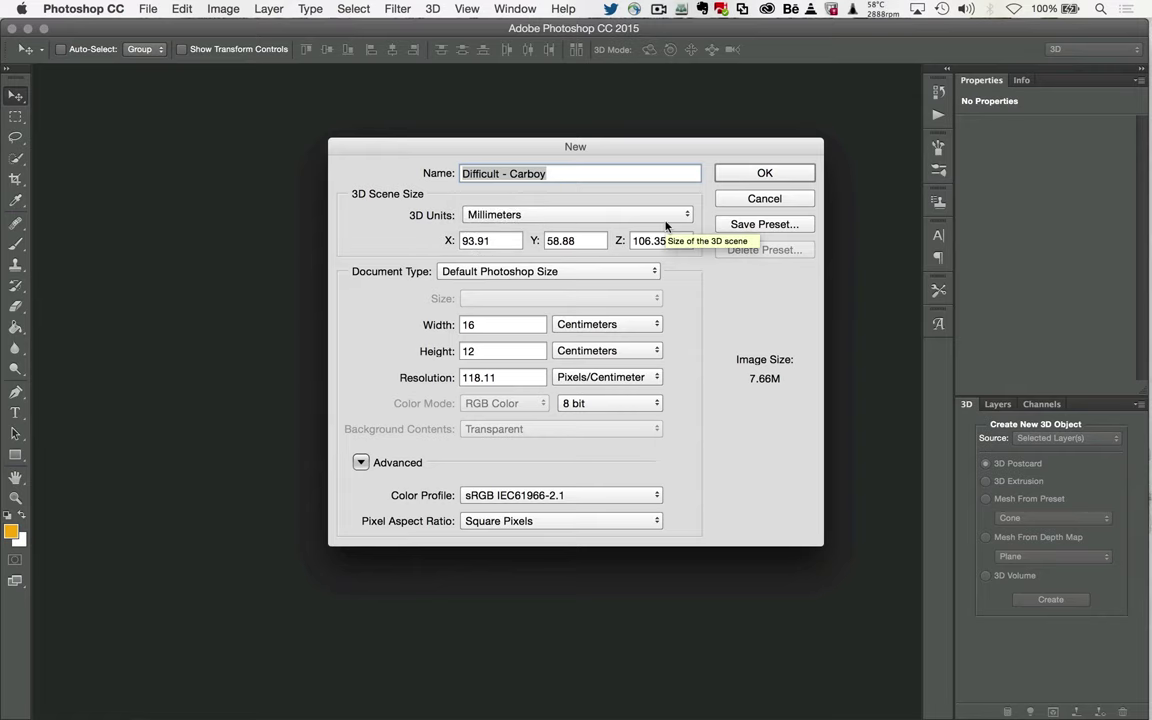
Accept the 16 × 12 cm new scene, orbit above the carboy, and inspect its Default mesh and Carboy Material.
{"action": "left_click", "coordinate": [737, 175]}
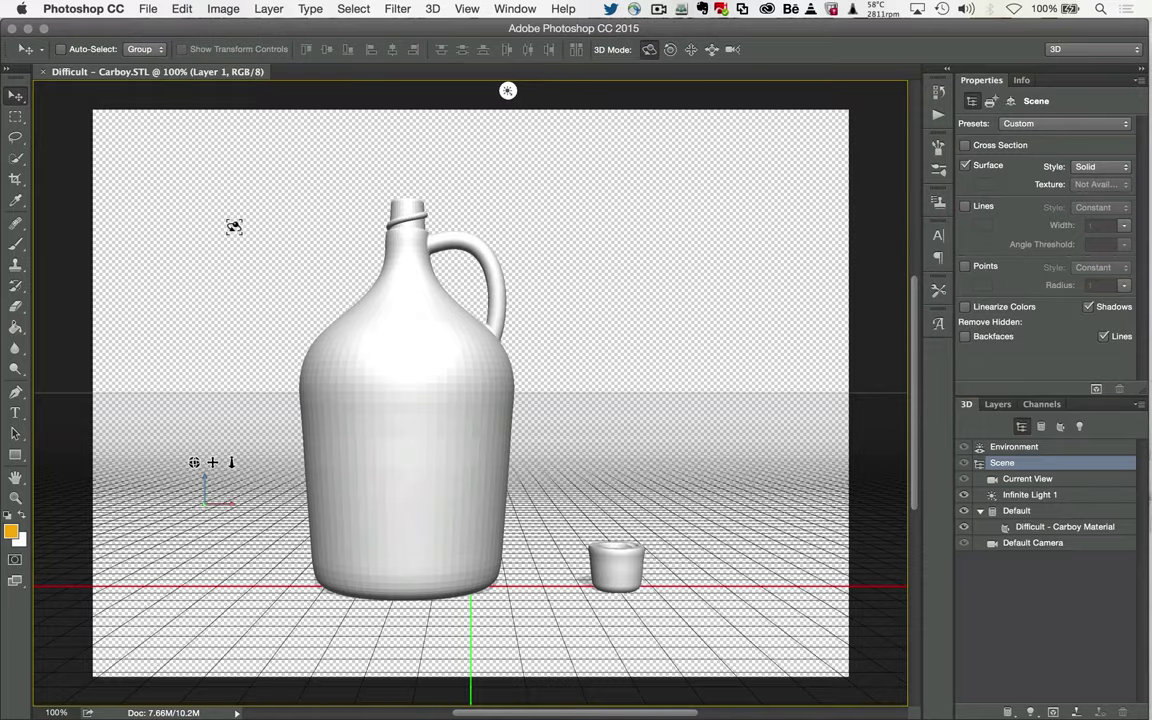
{"action": "mouse_move", "coordinate": [231, 231]}
{"action": "left_mouse_down"}
{"action": "mouse_move", "coordinate": [249, 247]}
{"action": "mouse_move", "coordinate": [434, 221]}
{"action": "mouse_move", "coordinate": [307, 214]}
{"action": "mouse_move", "coordinate": [247, 238]}
{"action": "left_mouse_up"}
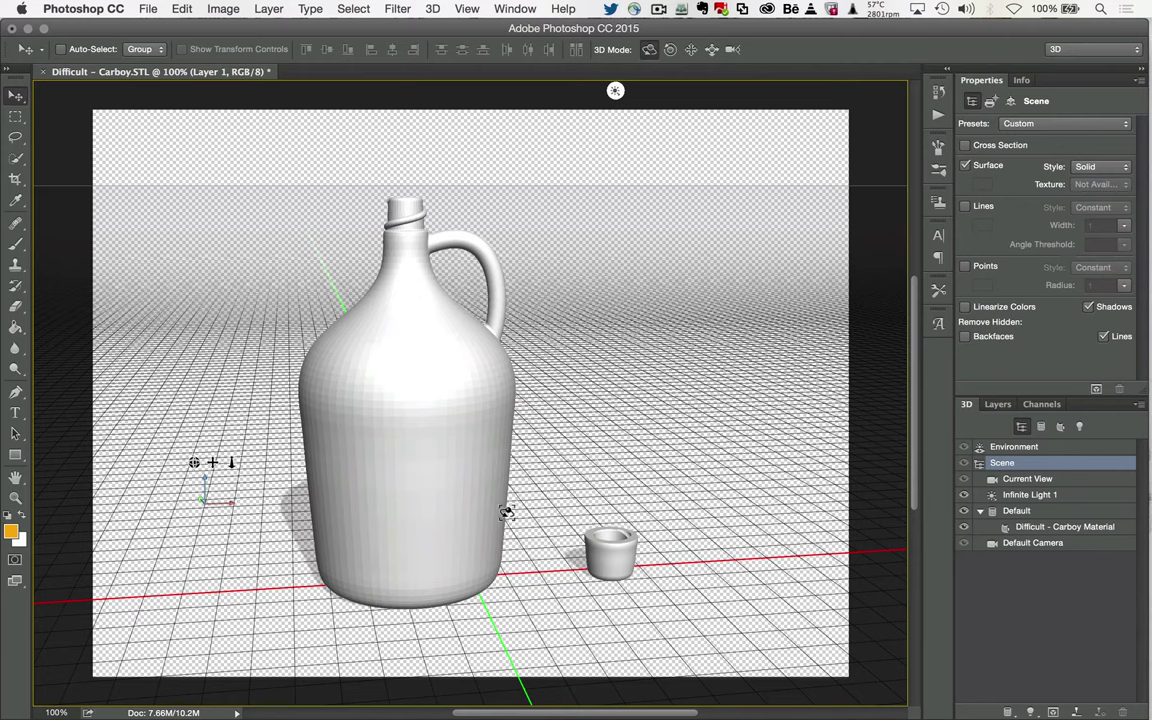
{"action": "left_click", "coordinate": [1015, 511]}
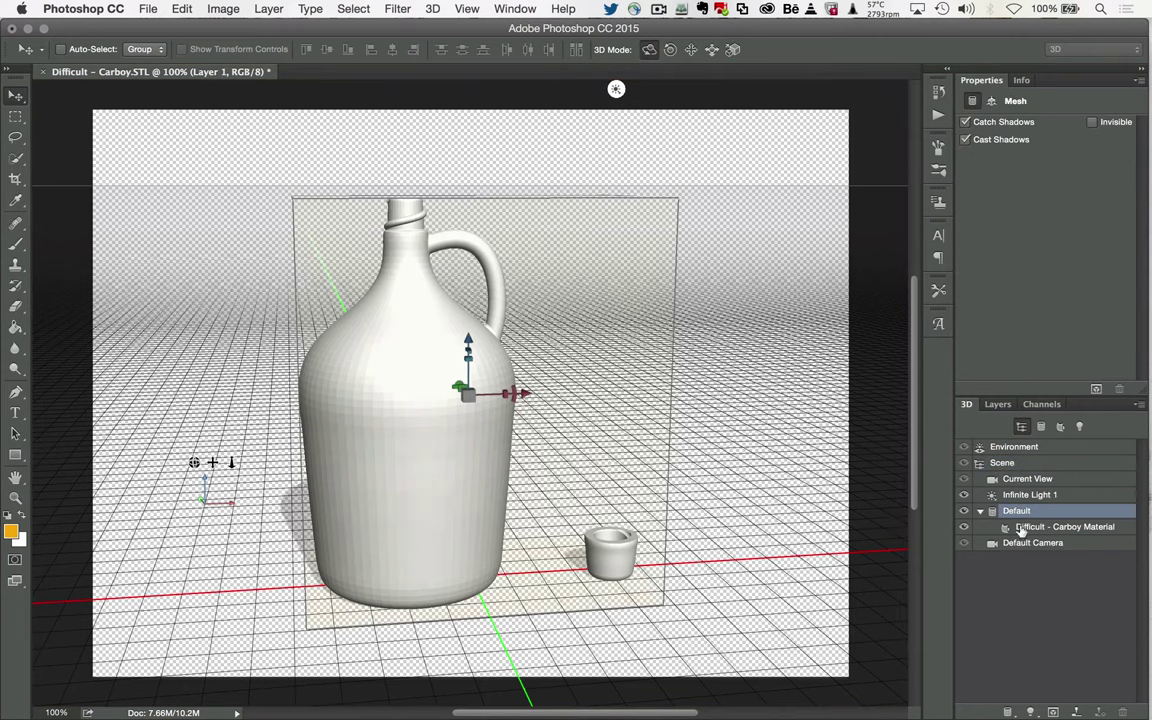
{"action": "left_click", "coordinate": [1040, 527]}
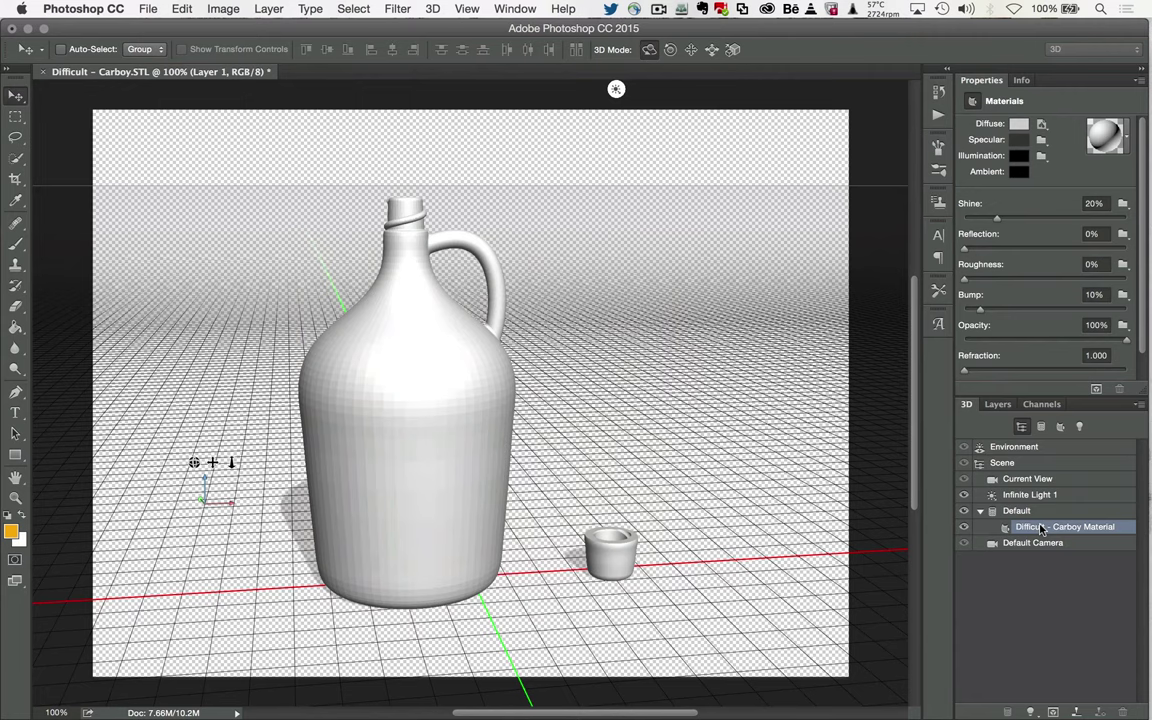
Deselect the carboy mesh to show Current View camera settings, then bring up the 3D menu.
{"action": "left_click", "coordinate": [549, 390]}
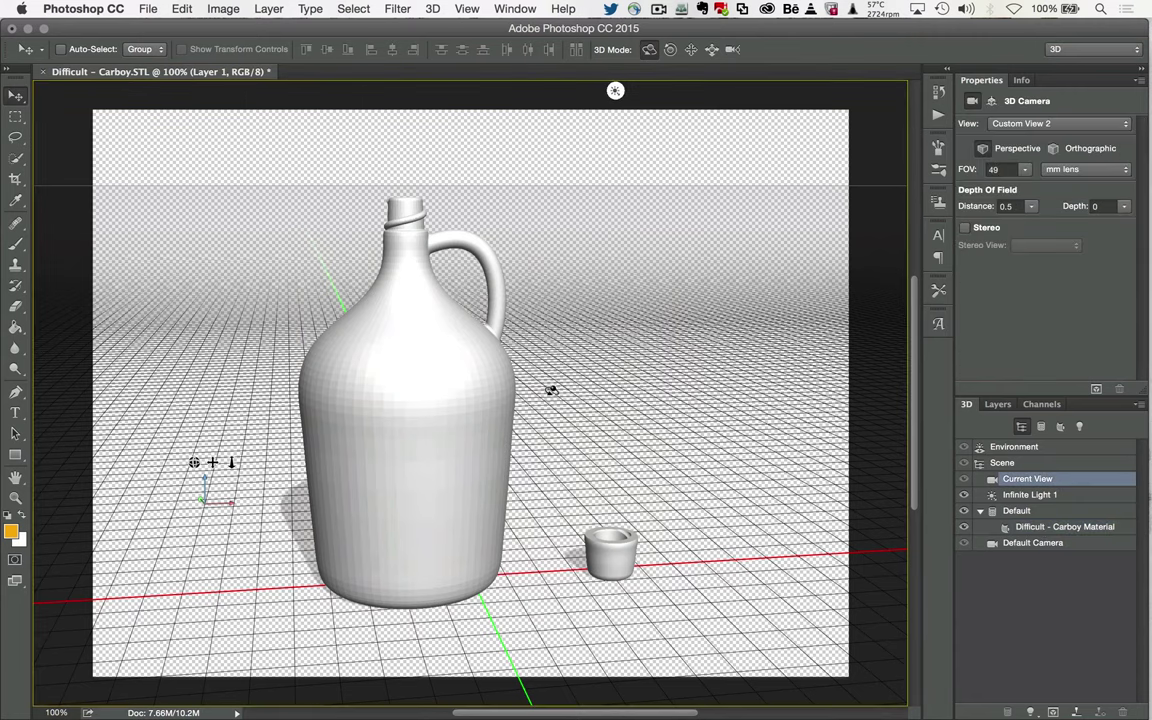
{"action": "left_click", "coordinate": [432, 8]}
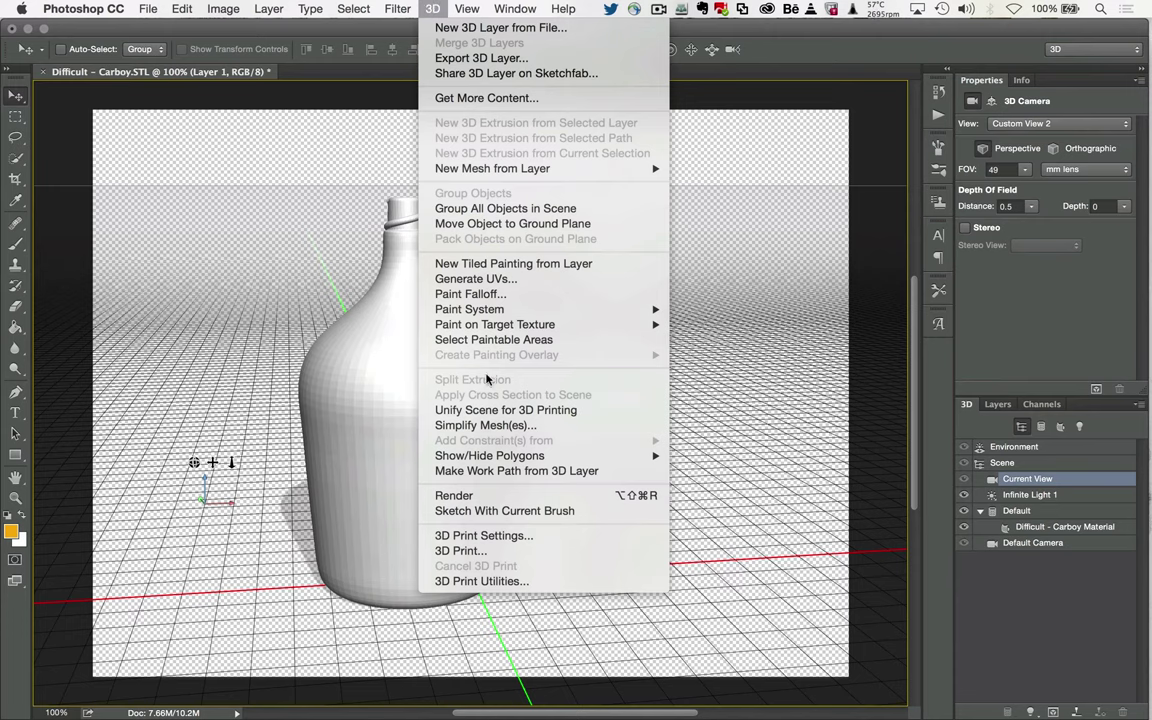
Preview the carboy in 3D Print Settings, dolly back to see the floor, and list printer presets.
{"action": "left_click", "coordinate": [485, 536]}
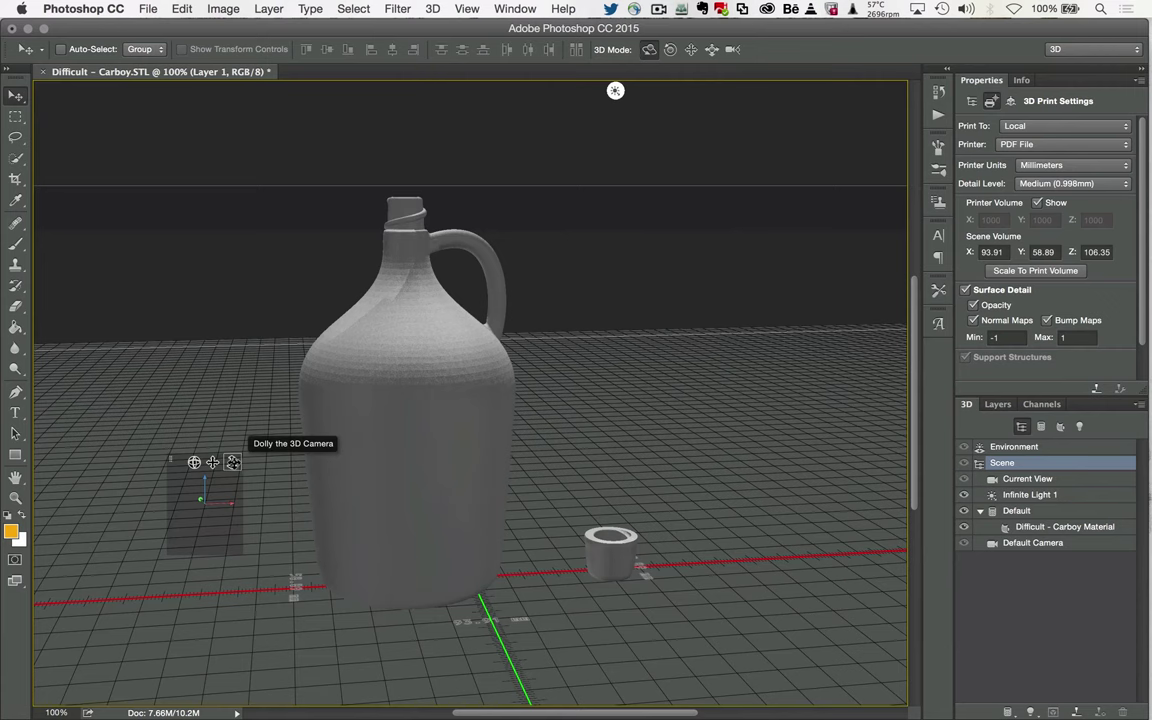
{"action": "left_click_drag", "start_coordinate": [233, 462], "coordinate": [261, 233]}
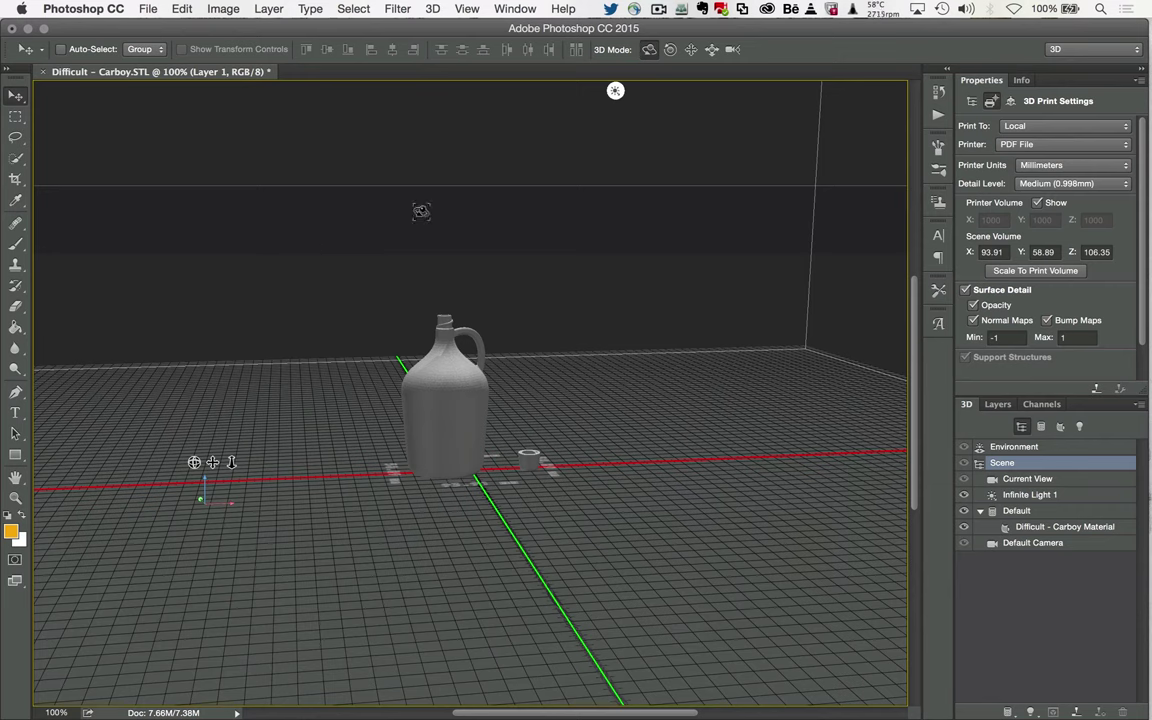
{"action": "left_click", "coordinate": [1055, 146]}
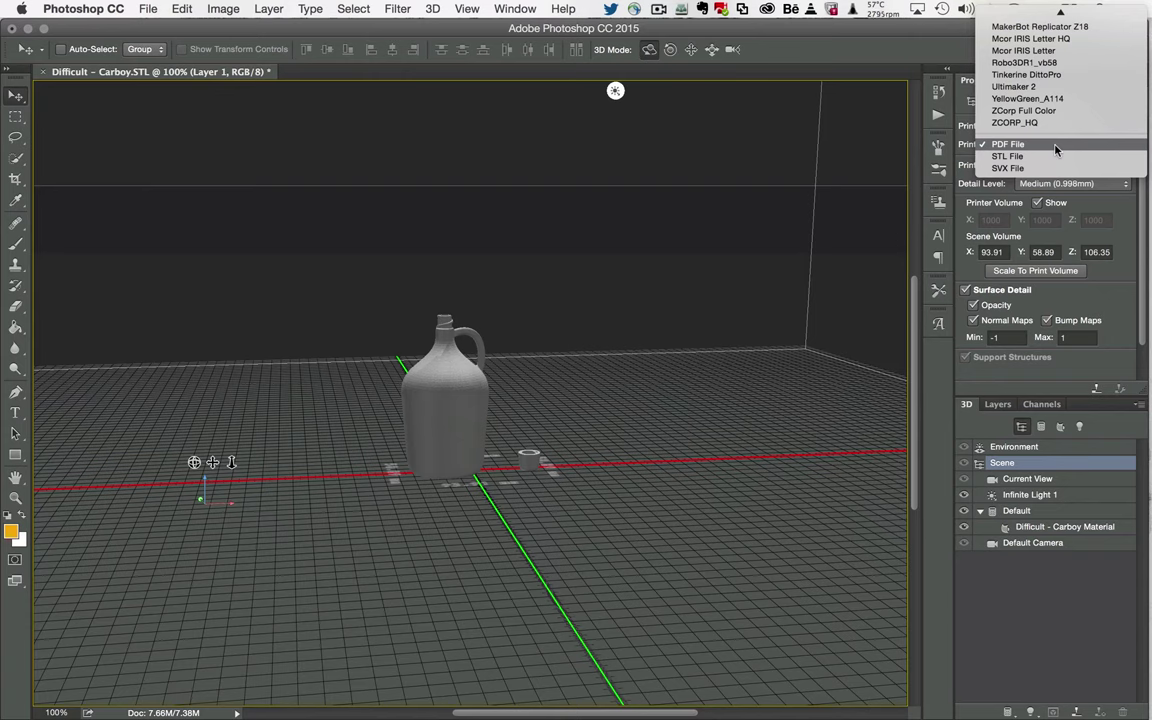
Target the Tinkerine DittoPro printer and orbit to see its build volume around the carboy.
{"action": "left_click", "coordinate": [1074, 78]}
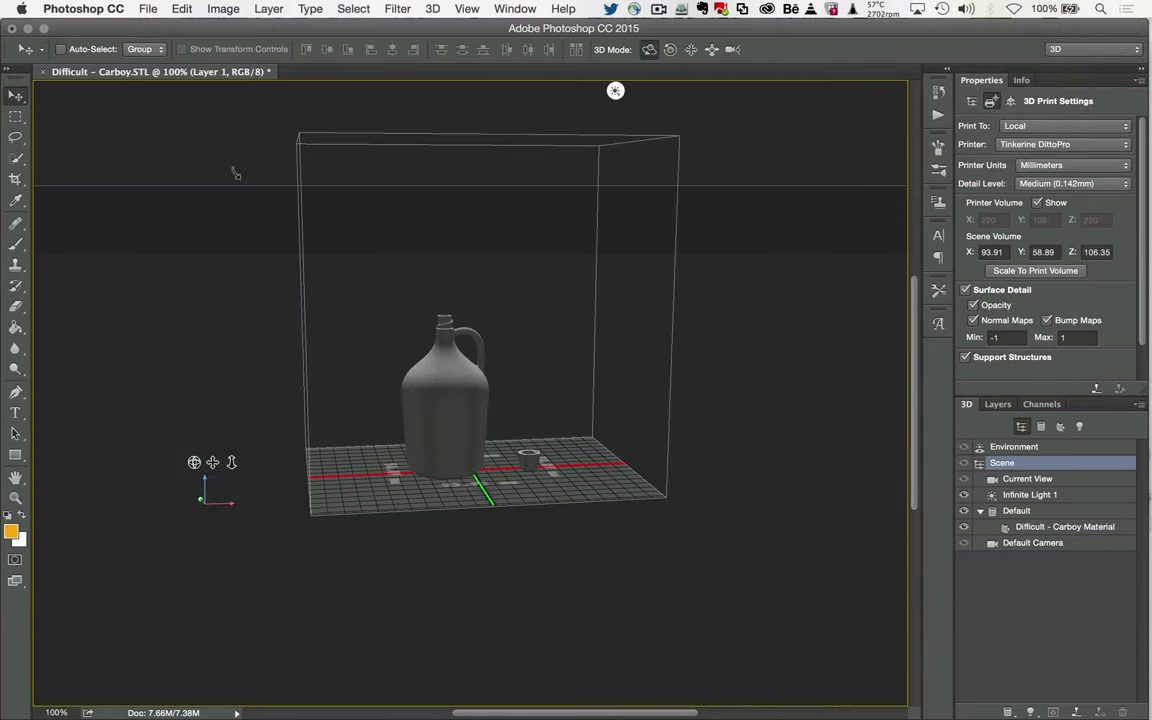
{"action": "left_click_drag", "start_coordinate": [234, 172], "coordinate": [276, 174]}
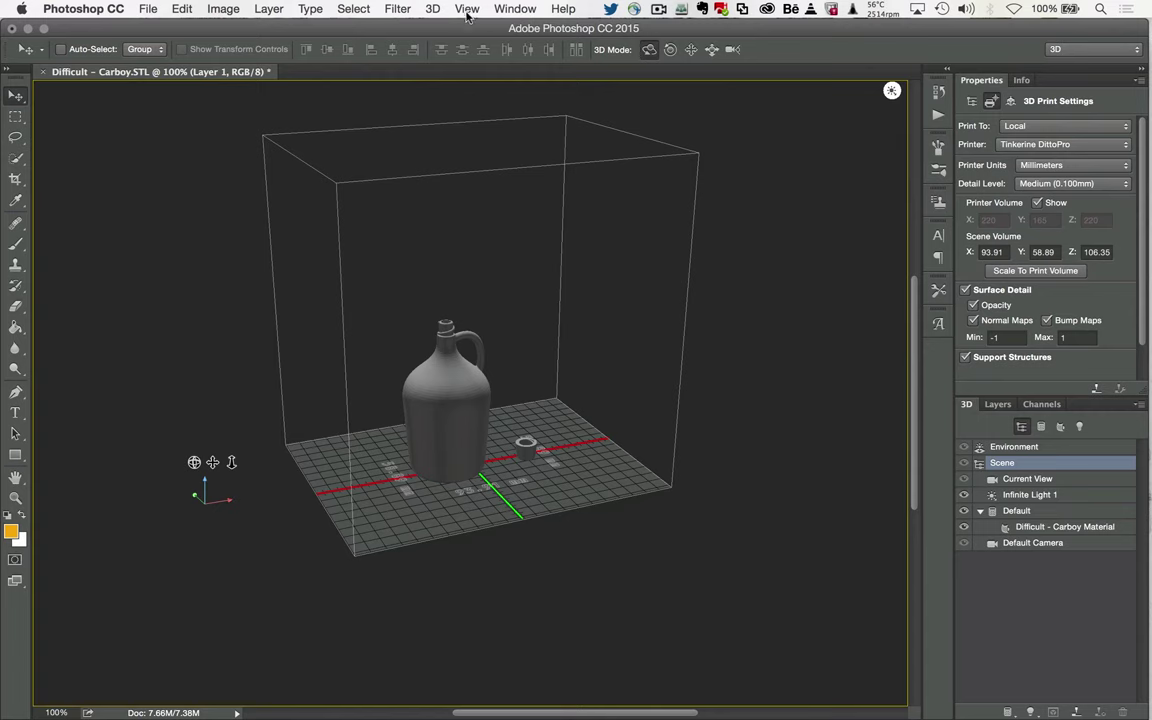
{"action": "left_click", "coordinate": [432, 9]}
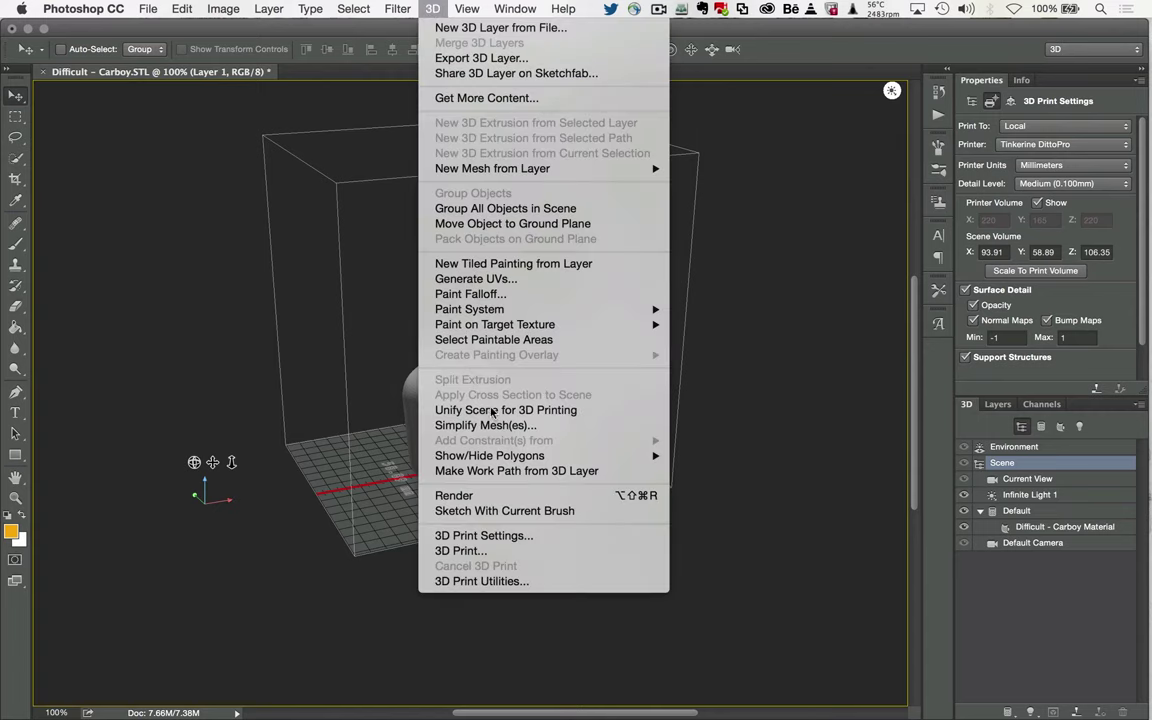
{"action": "left_click", "coordinate": [491, 425]}
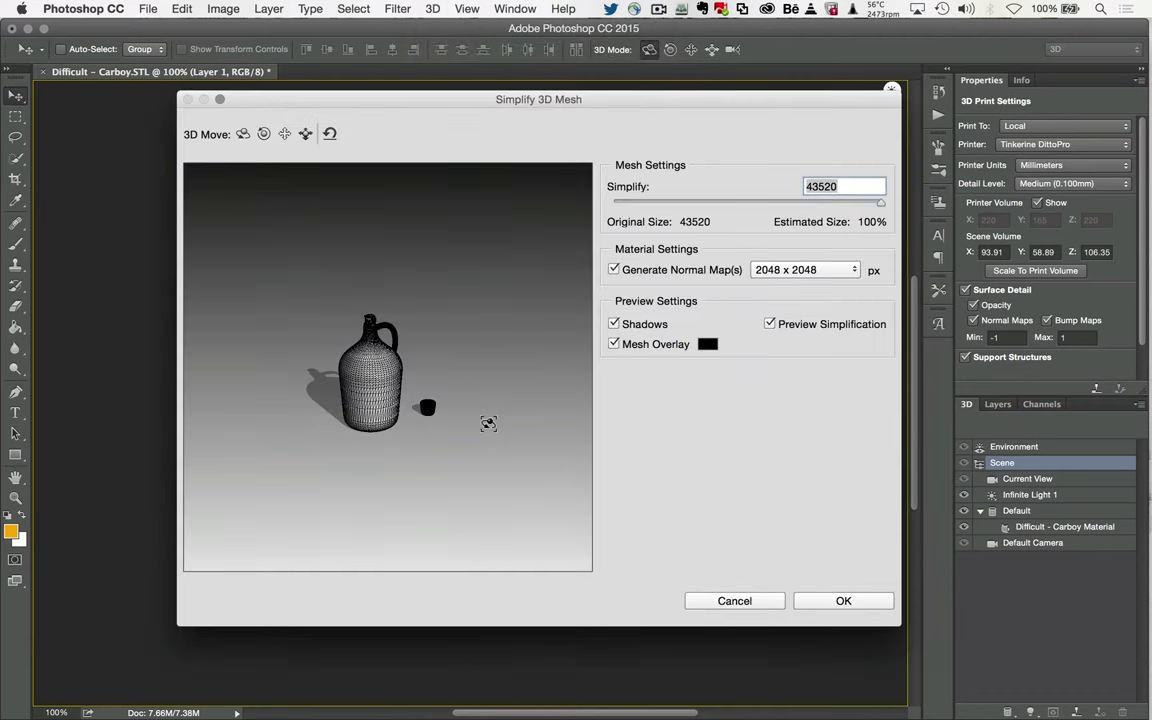
{"action": "left_click", "coordinate": [736, 202]}
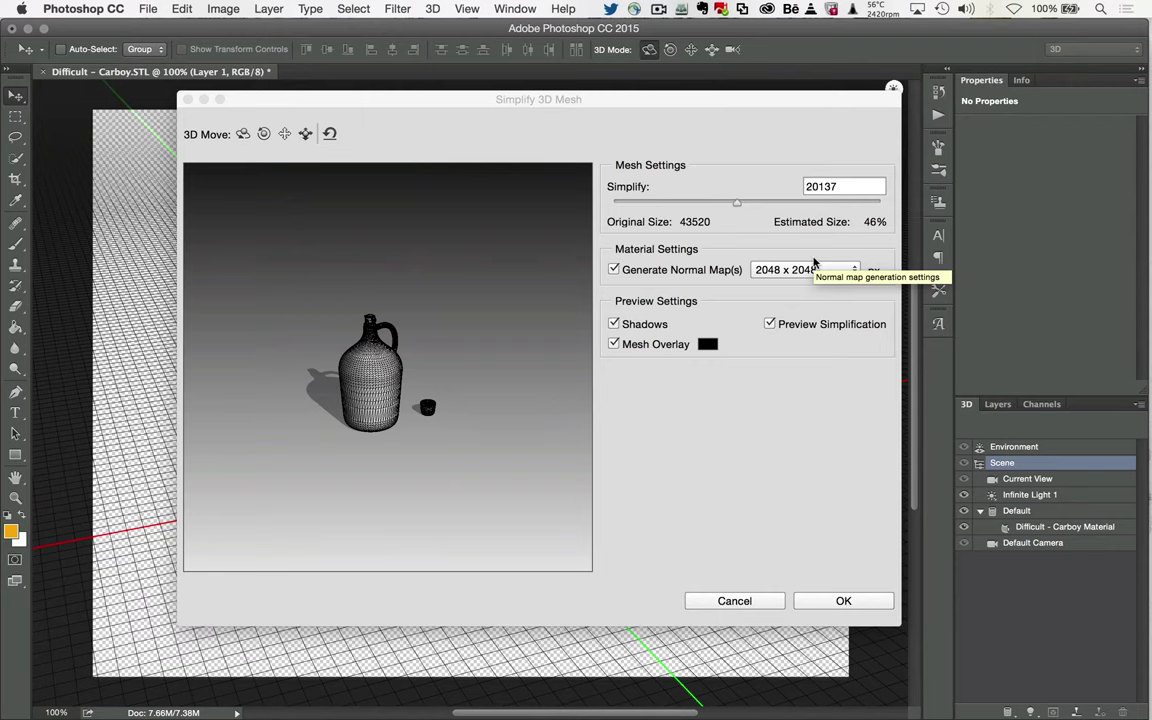
{"action": "left_click", "coordinate": [734, 600]}
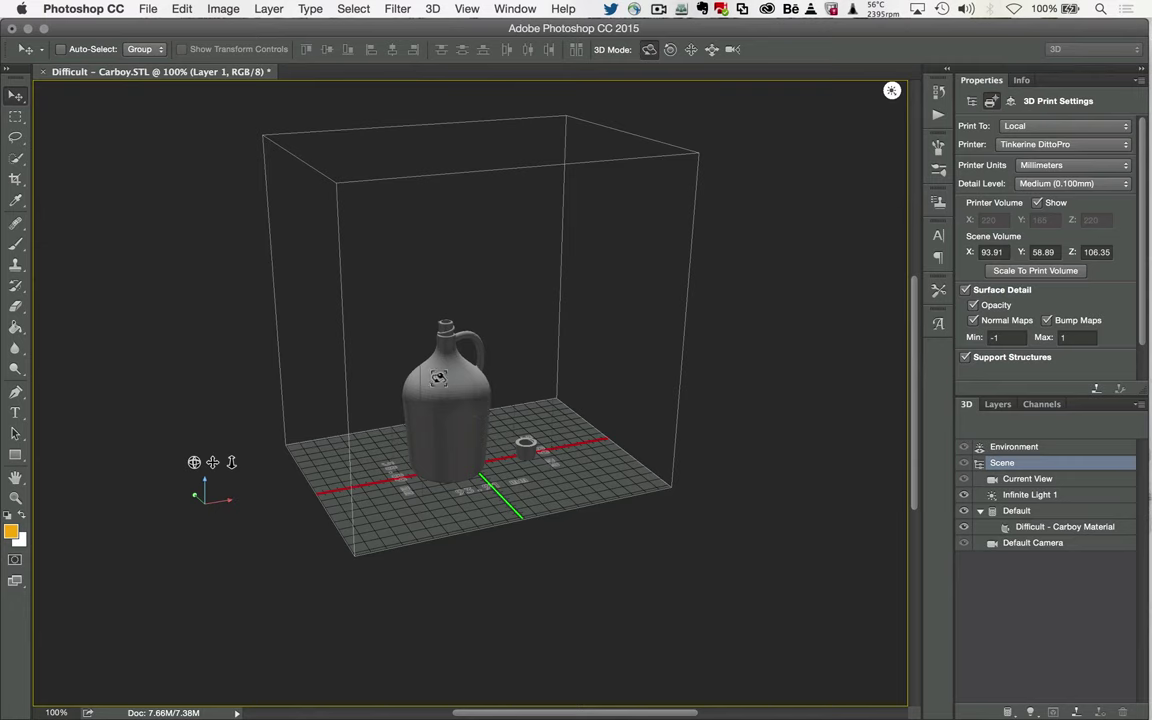
{"action": "left_click", "coordinate": [1022, 80]}
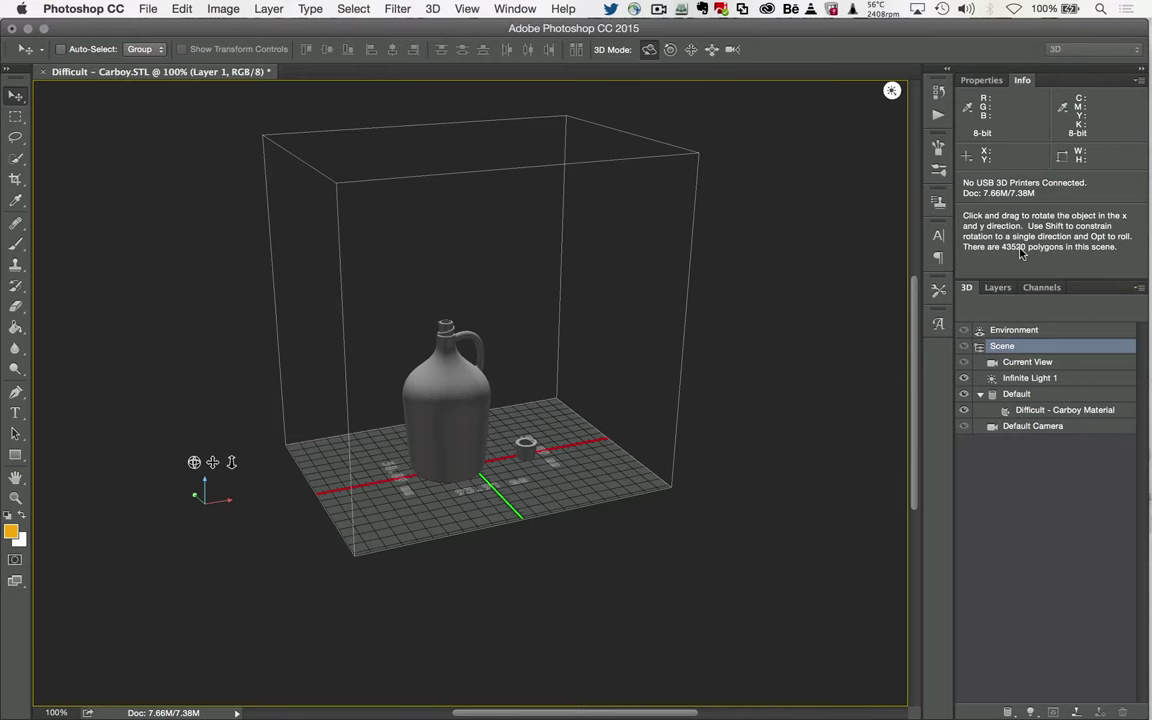
{"action": "left_click", "coordinate": [987, 82]}
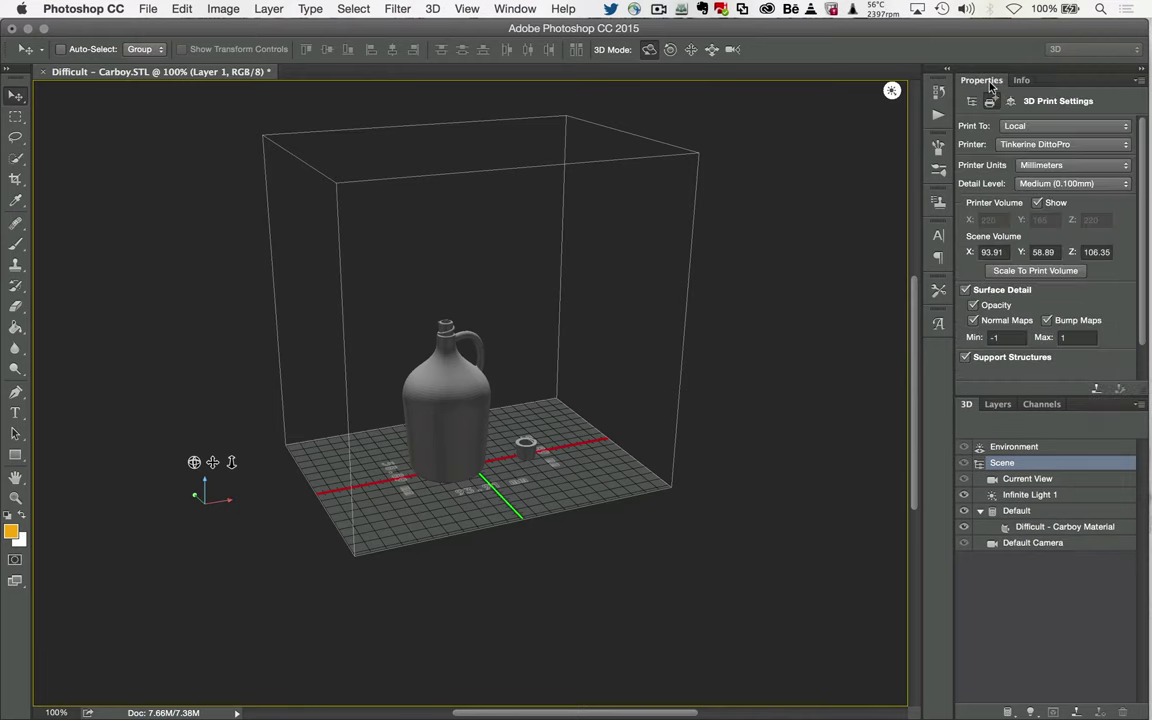
{"action": "left_click", "coordinate": [1075, 184]}
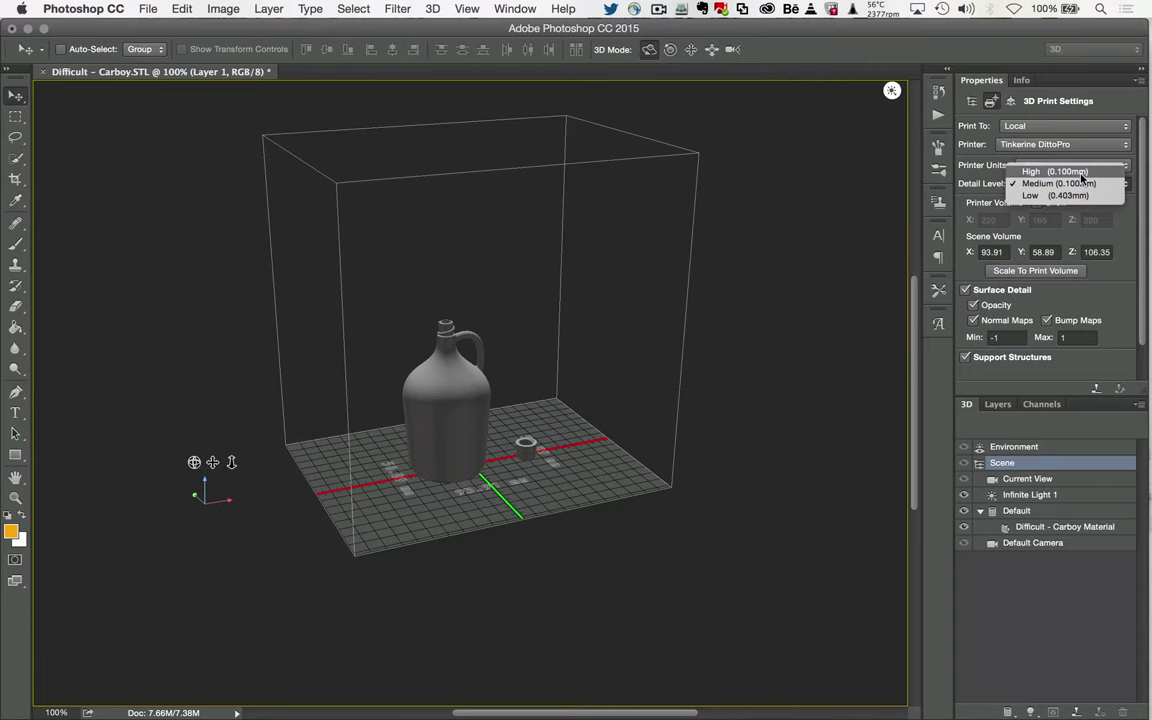
{"action": "left_click", "coordinate": [1080, 173]}
{"action": "left_click", "coordinate": [1093, 183]}
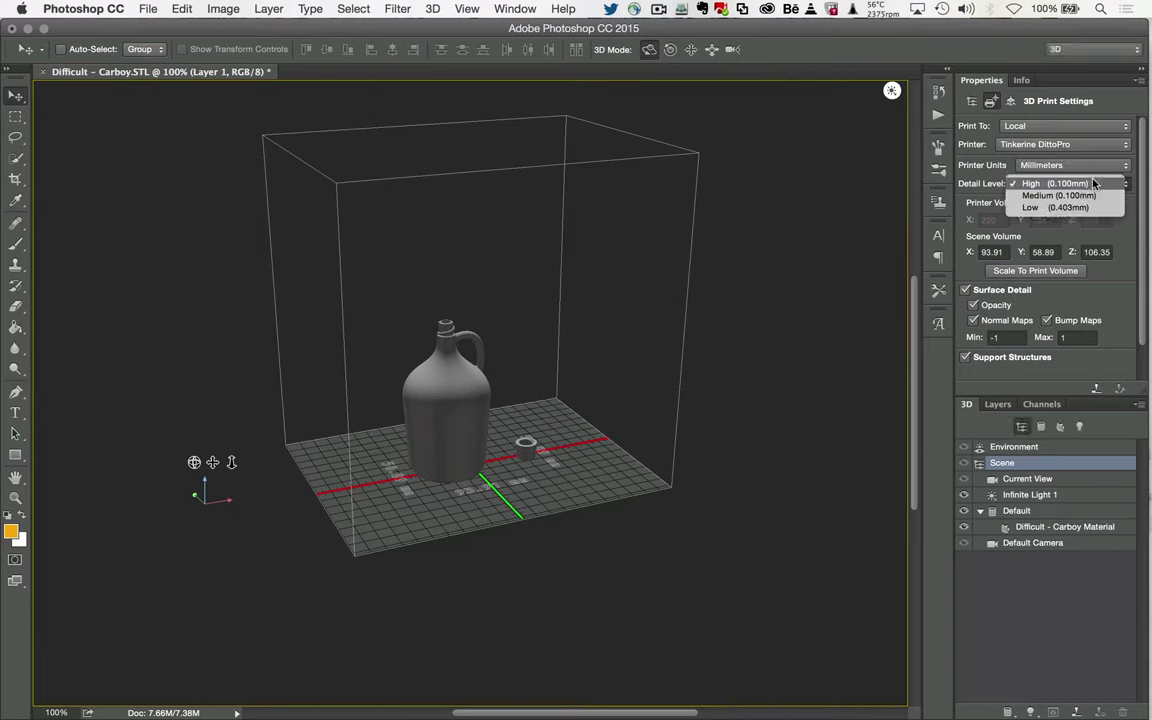
{"action": "left_click", "coordinate": [1095, 195]}
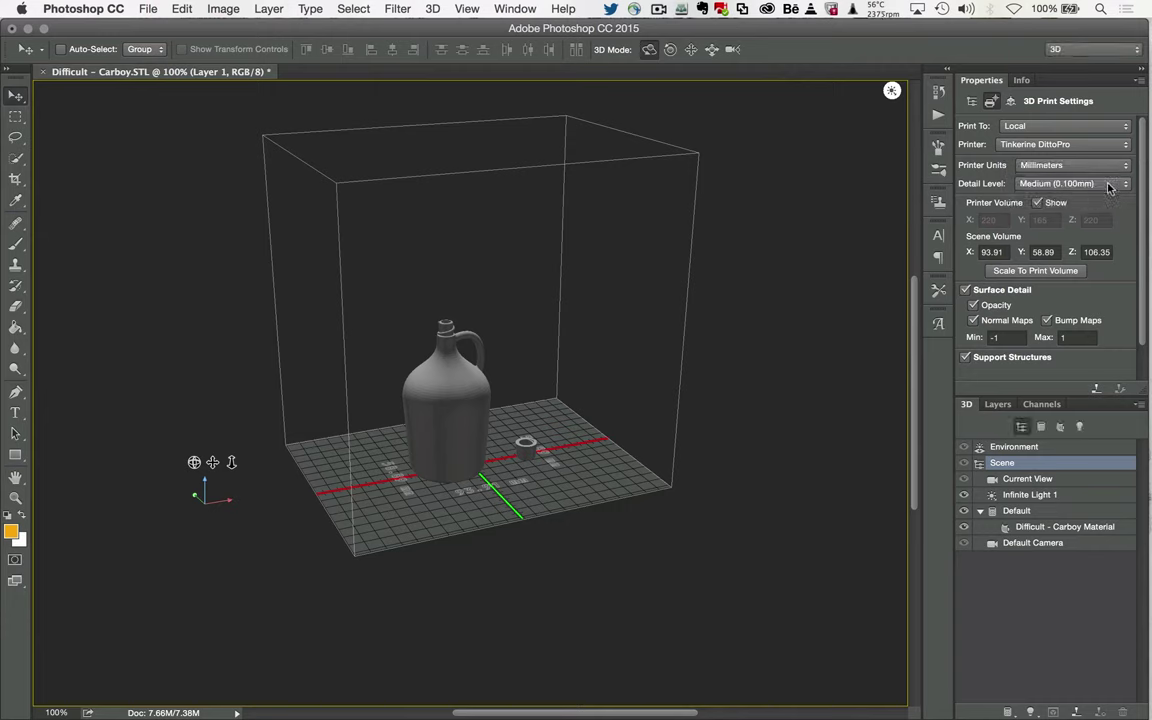
{"action": "left_click", "coordinate": [1108, 186]}
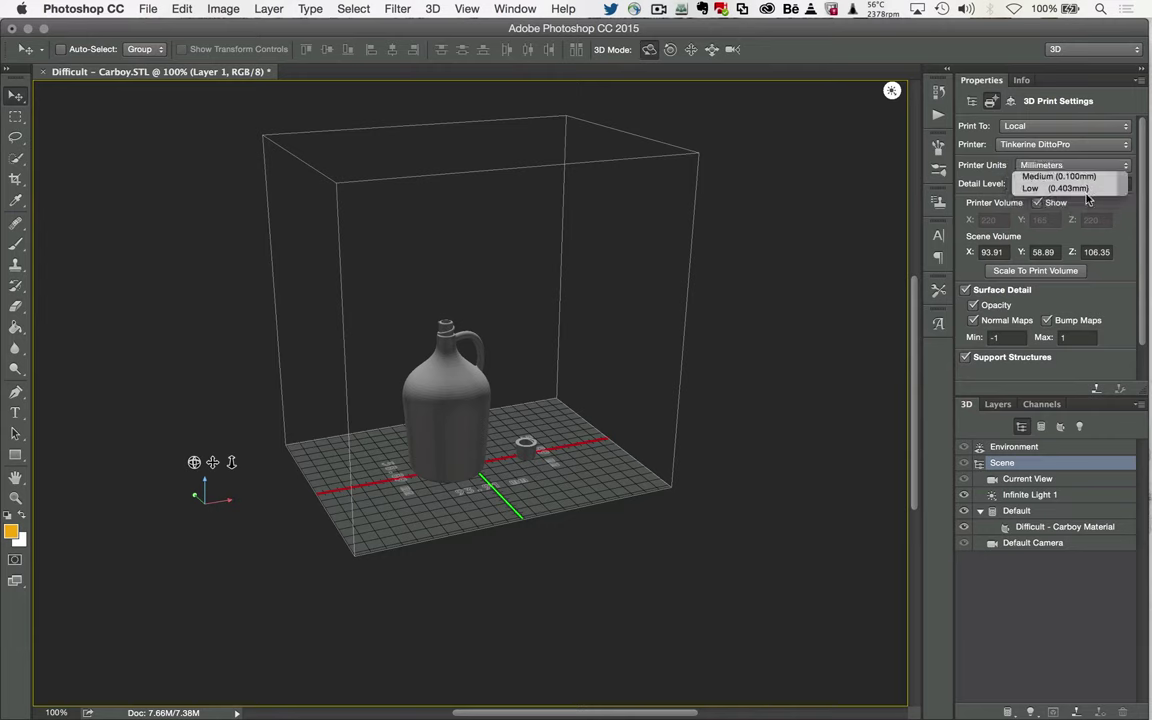
{"action": "left_click", "coordinate": [1085, 195]}
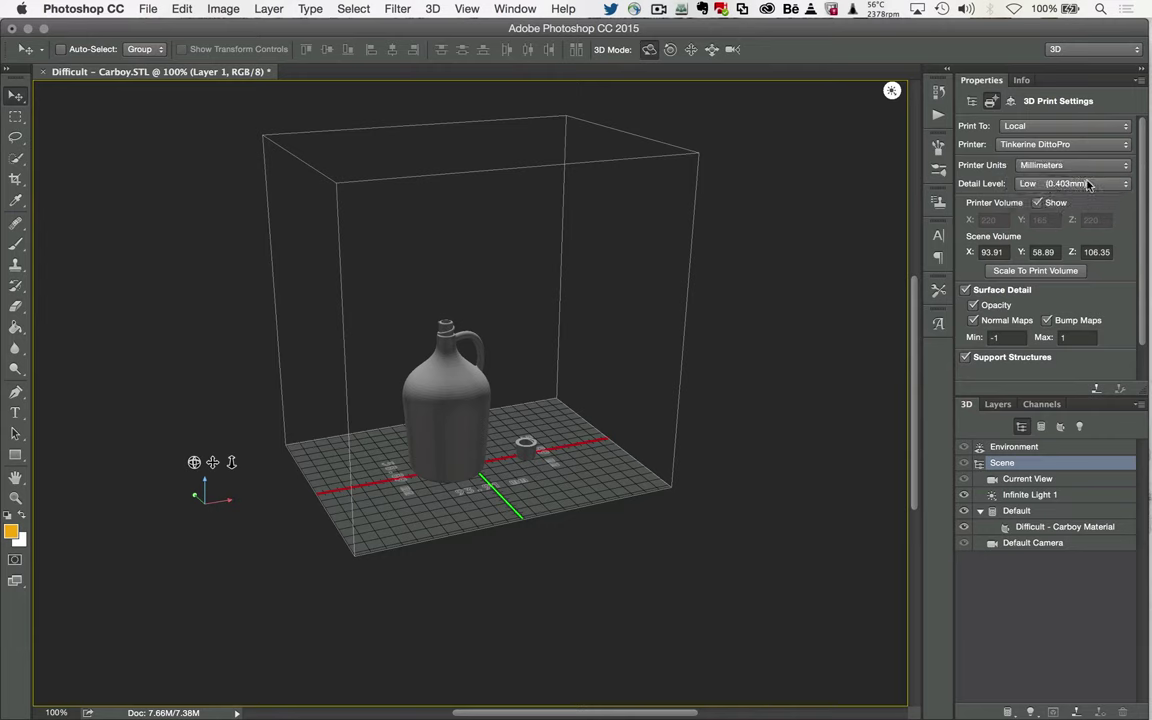
{"action": "left_click", "coordinate": [1080, 183]}
{"action": "left_click", "coordinate": [1075, 172]}
Start print preparation for the carboy and orbit the preview to view its other side and red support.
{"action": "left_click", "coordinate": [1095, 388]}
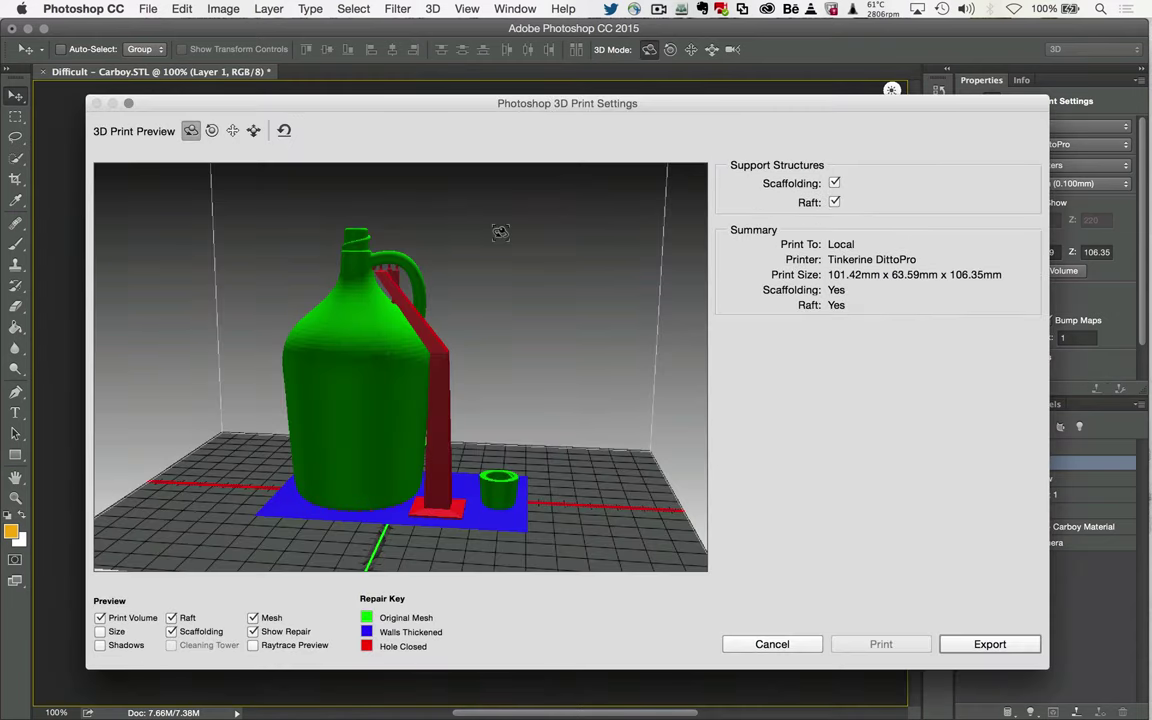
{"action": "left_click_drag", "start_coordinate": [267, 283], "coordinate": [436, 272]}
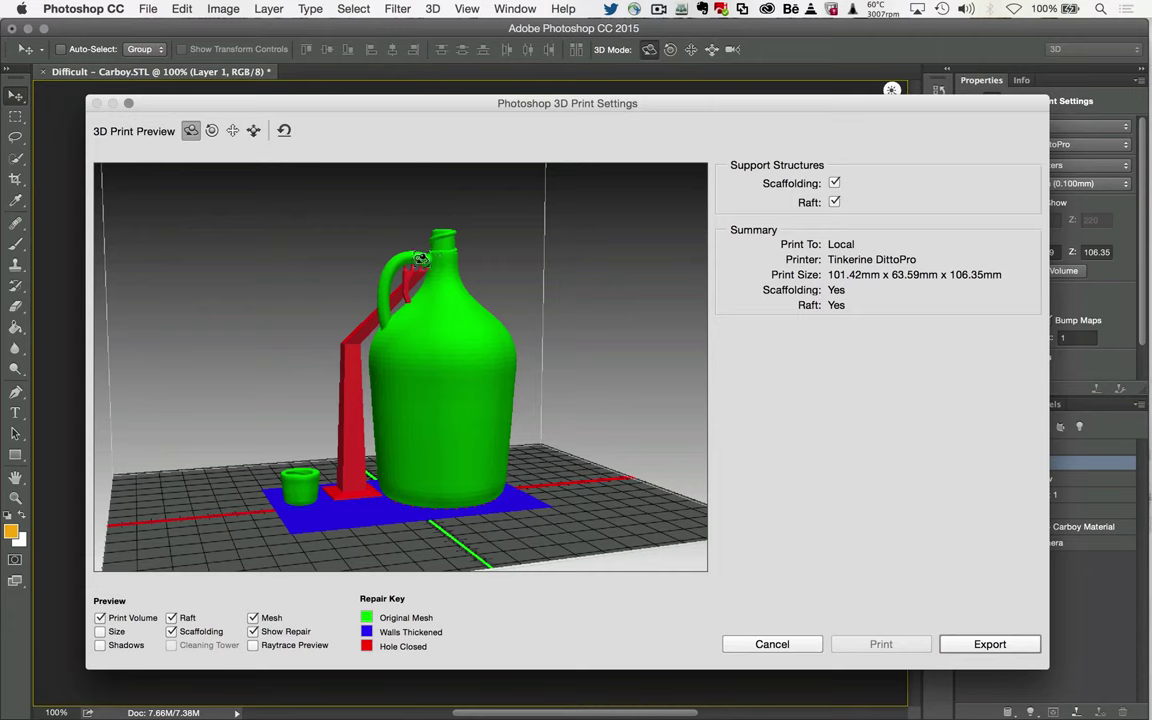
Orbit the print preview upright, dolly closer, and pan down to the carboy's base on the raft.
{"action": "left_click_drag", "start_coordinate": [505, 455], "coordinate": [507, 386]}
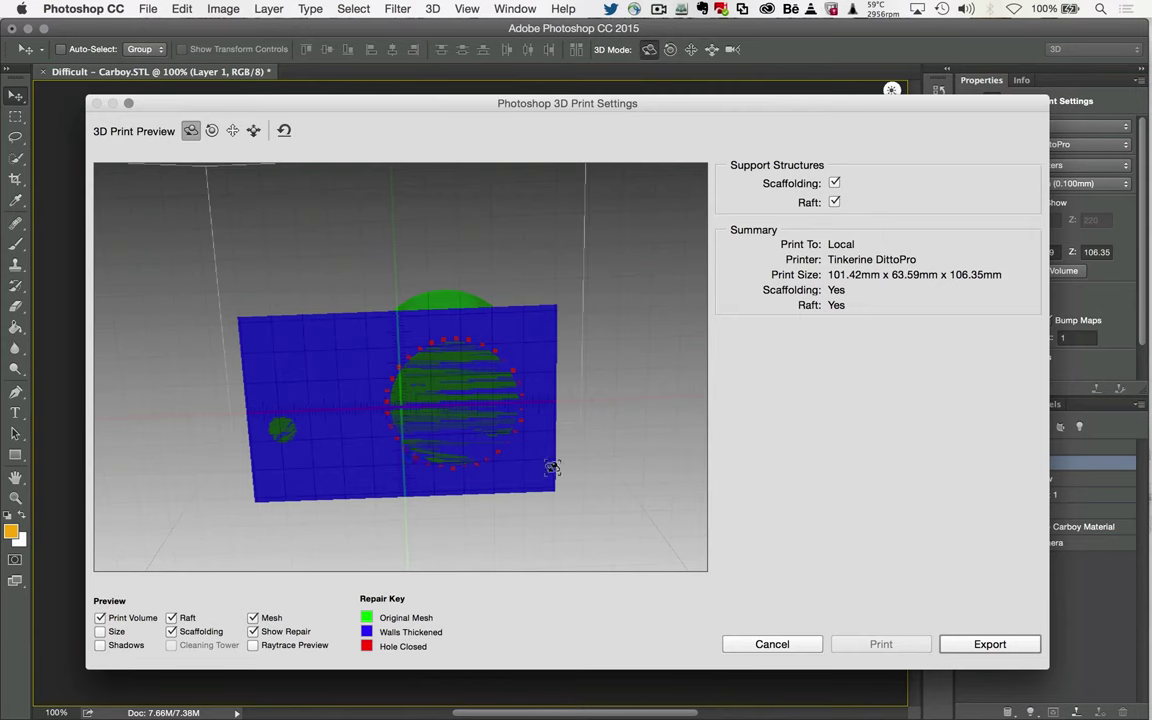
{"action": "left_click_drag", "start_coordinate": [609, 327], "coordinate": [599, 391]}
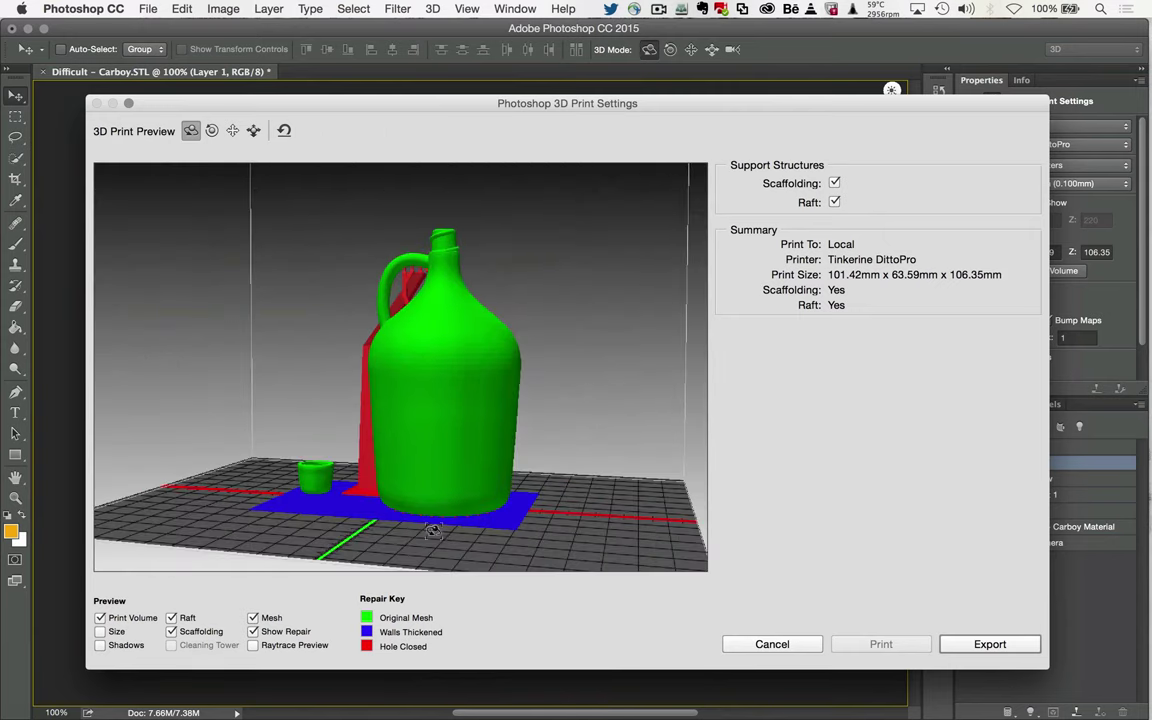
{"action": "left_click", "coordinate": [254, 131]}
{"action": "left_click_drag", "start_coordinate": [419, 442], "coordinate": [418, 542]}
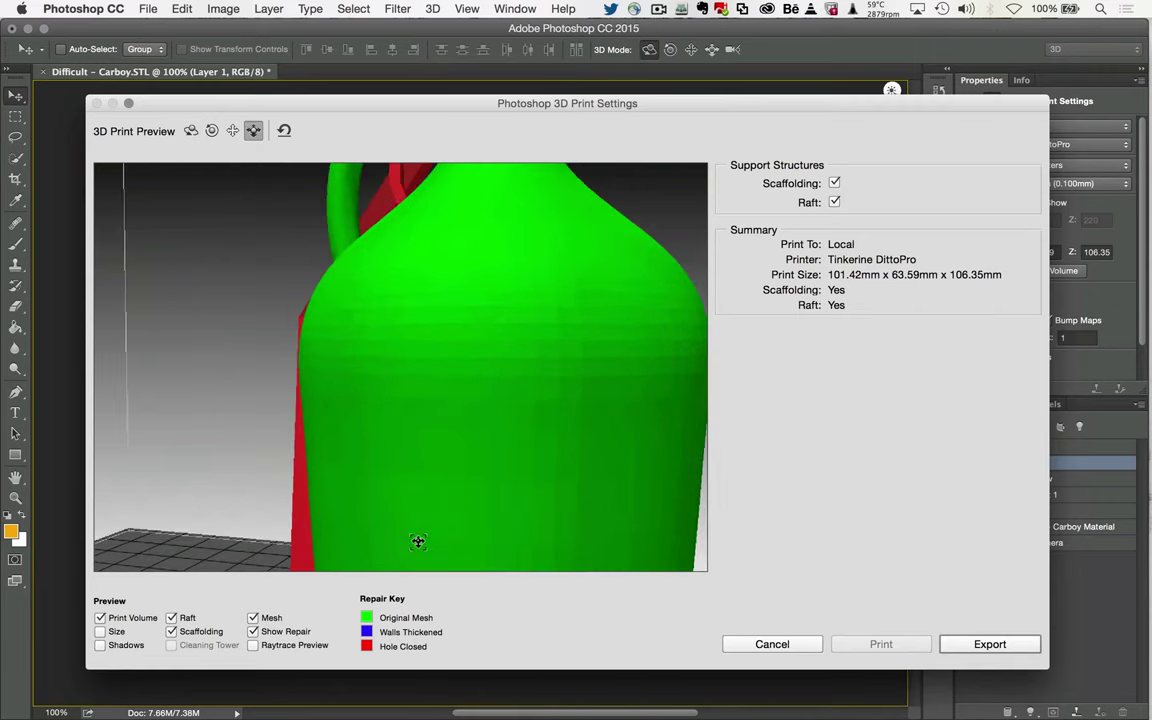
{"action": "left_click", "coordinate": [232, 131]}
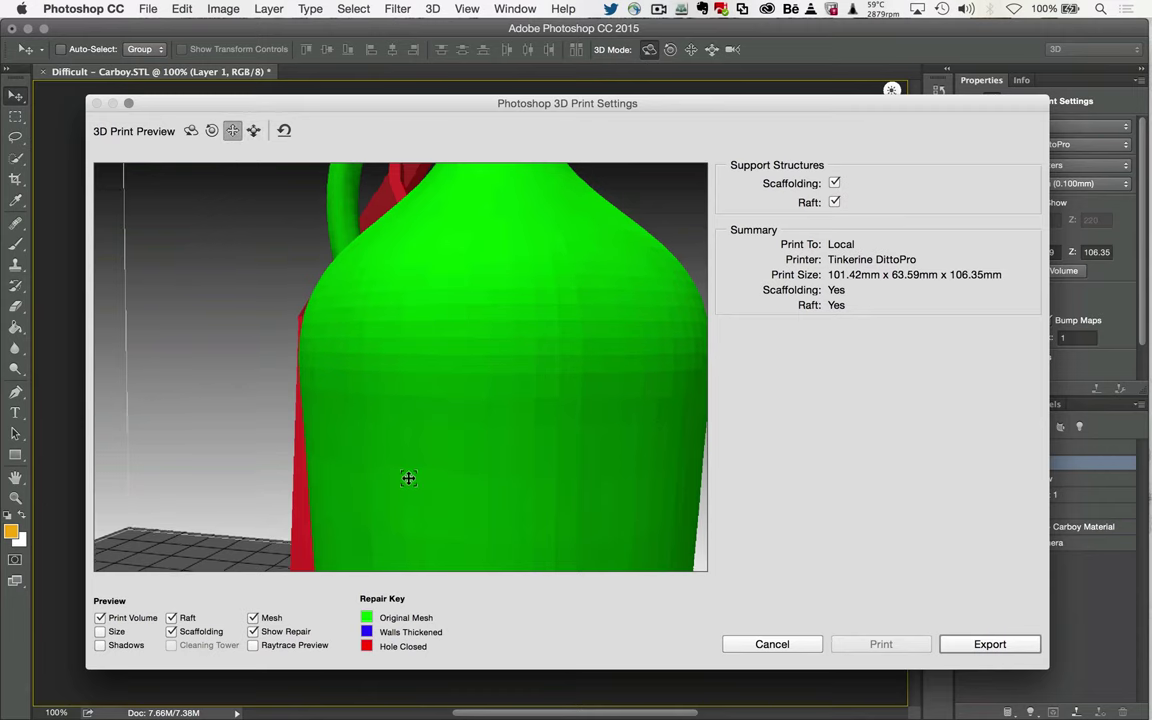
{"action": "left_click_drag", "start_coordinate": [408, 478], "coordinate": [401, 376]}
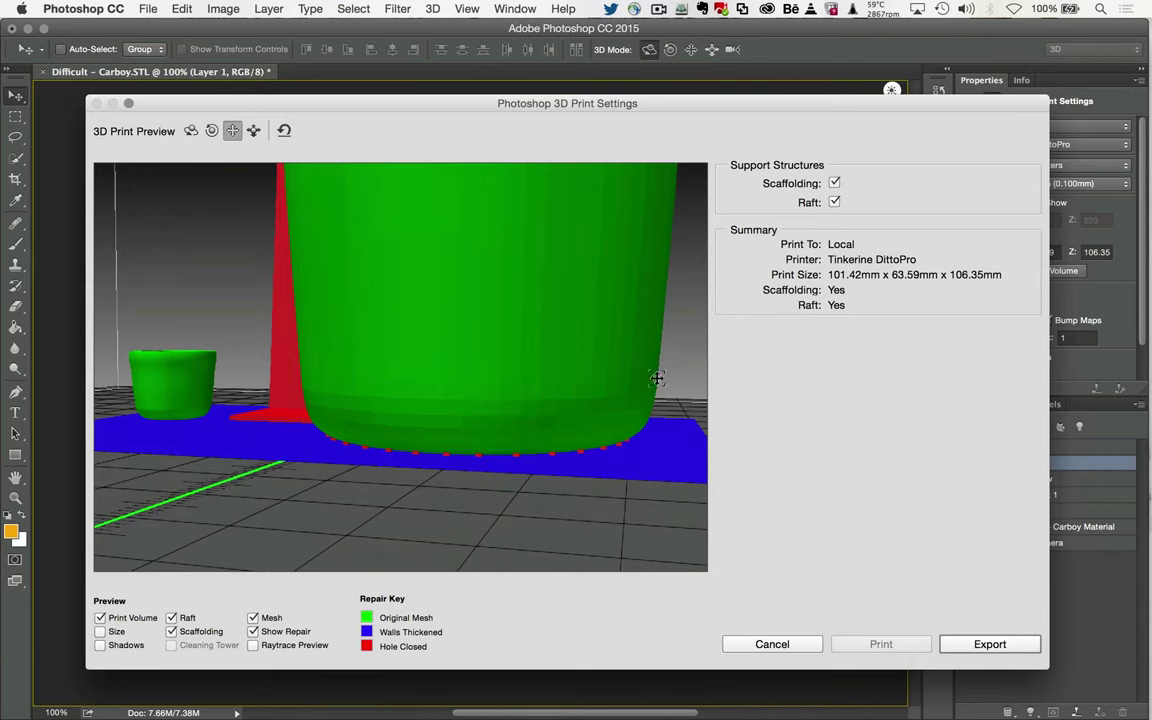
Turn off the Raft support, then rotate the preview to check the jug's underside and return to a side view.
{"action": "left_click", "coordinate": [835, 204]}
{"action": "left_click_drag", "start_coordinate": [244, 481], "coordinate": [249, 463]}
{"action": "left_click", "coordinate": [191, 131]}
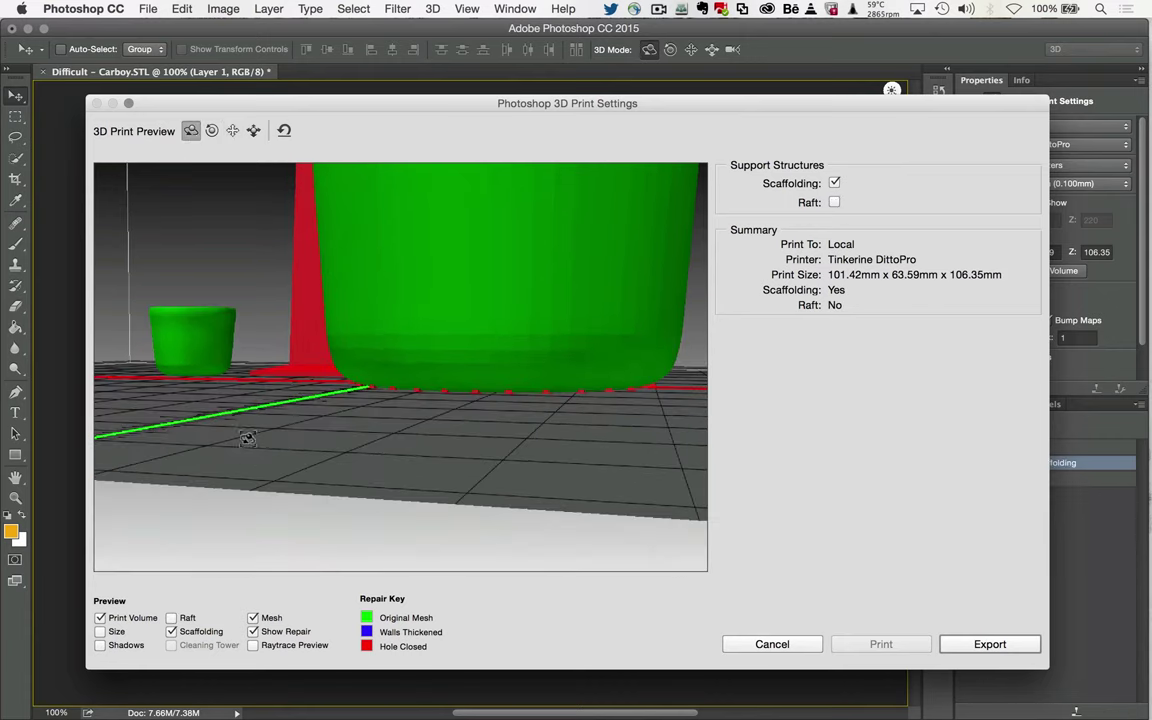
{"action": "left_click_drag", "start_coordinate": [228, 396], "coordinate": [388, 352]}
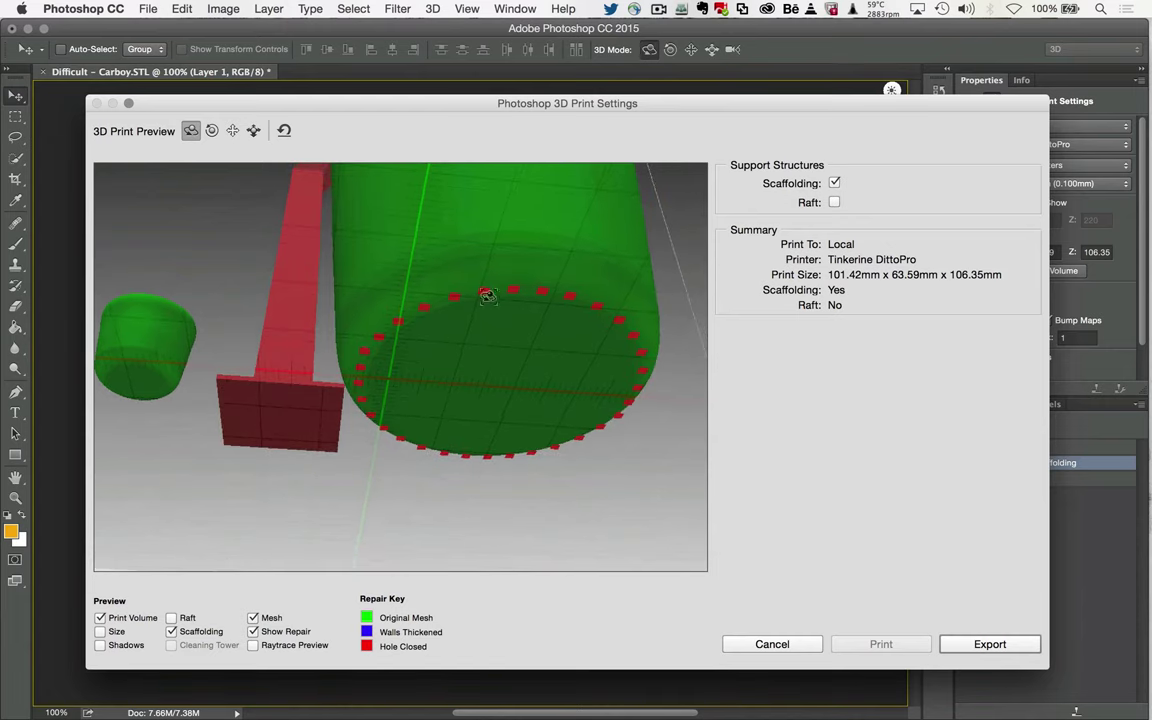
{"action": "left_click_drag", "start_coordinate": [552, 443], "coordinate": [555, 465]}
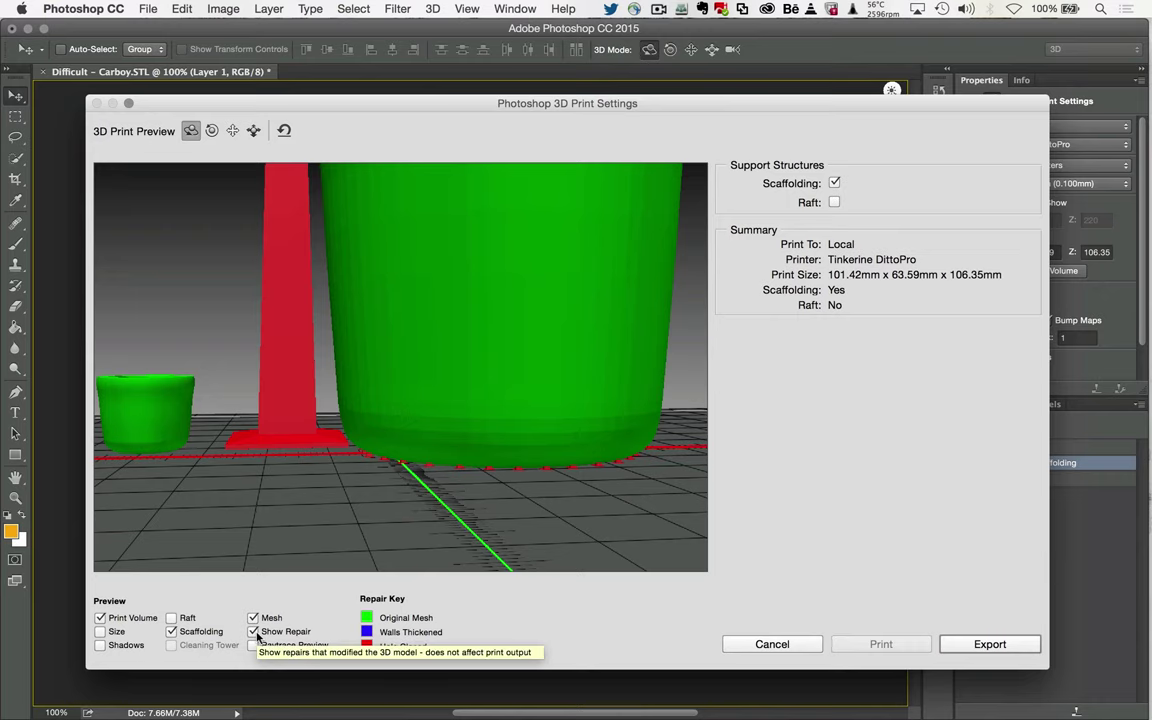
Pull the preview camera back to frame the whole carboy, handle and scaffolding.
{"action": "left_click", "coordinate": [253, 131]}
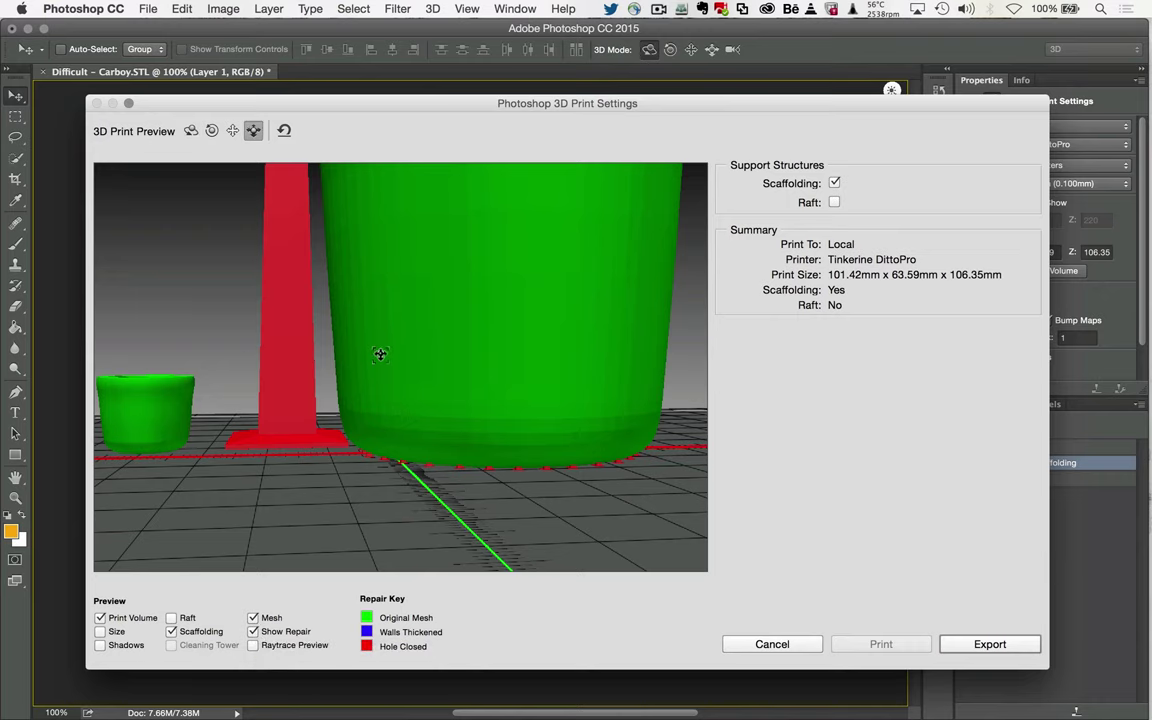
{"action": "left_click_drag", "start_coordinate": [381, 355], "coordinate": [406, 339]}
{"action": "left_click", "coordinate": [232, 131]}
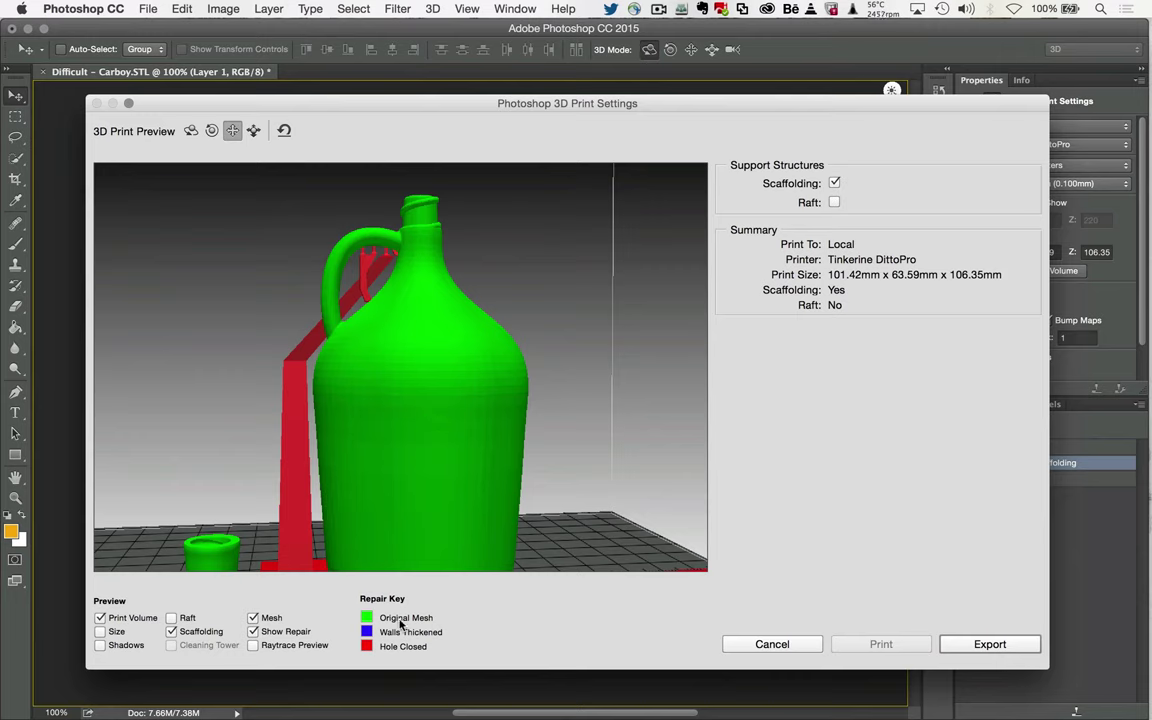
{"action": "mouse_move", "coordinate": [397, 648]}
Hide the repair colouring, turn on Raytrace Preview, and zoom in close on the jug's surface.
{"action": "left_click", "coordinate": [253, 631]}
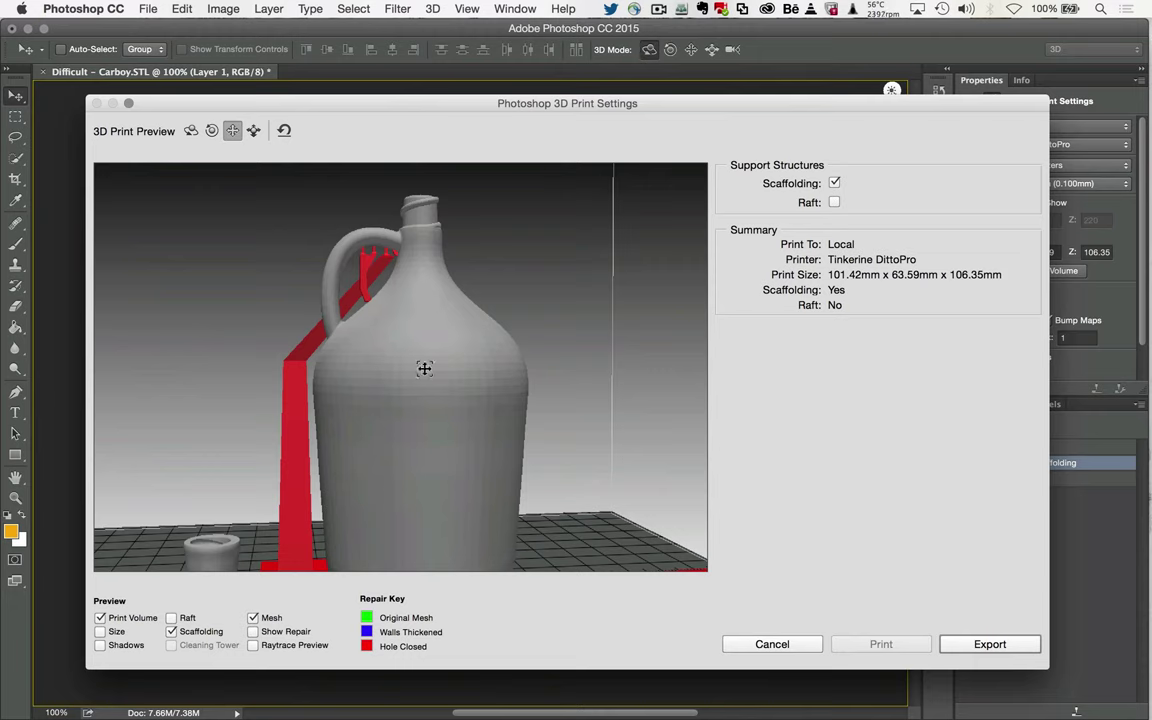
{"action": "left_click", "coordinate": [253, 645]}
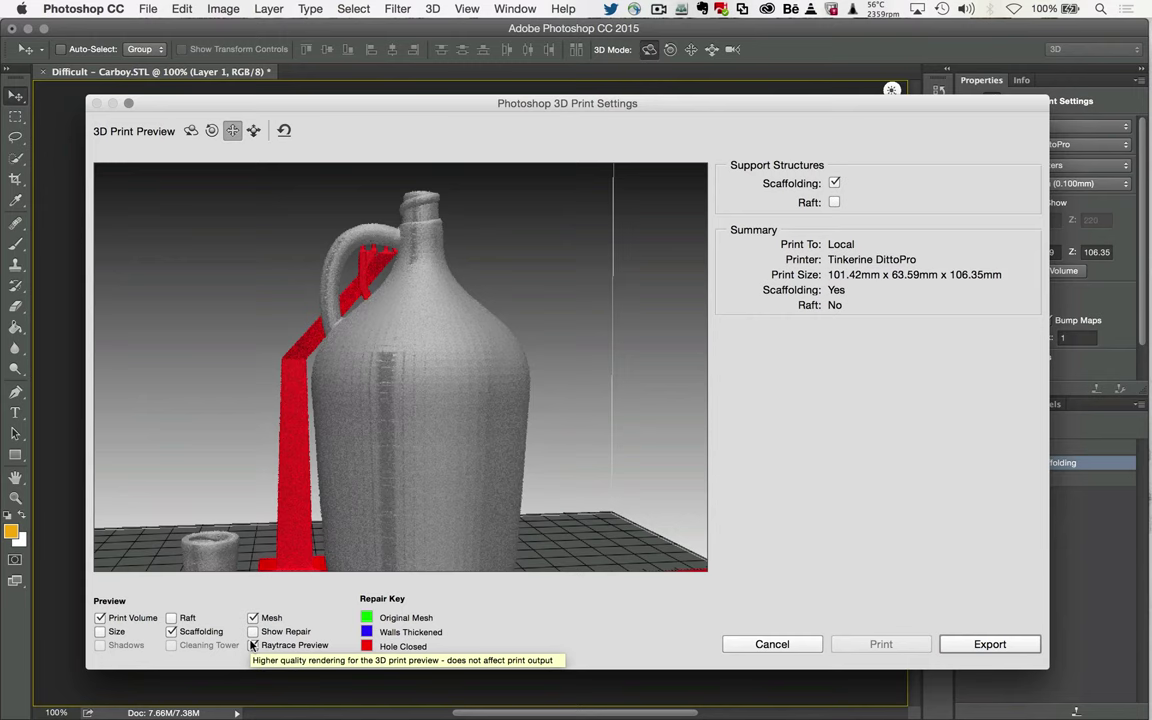
{"action": "left_click", "coordinate": [253, 130]}
{"action": "left_click_drag", "start_coordinate": [444, 380], "coordinate": [455, 492]}
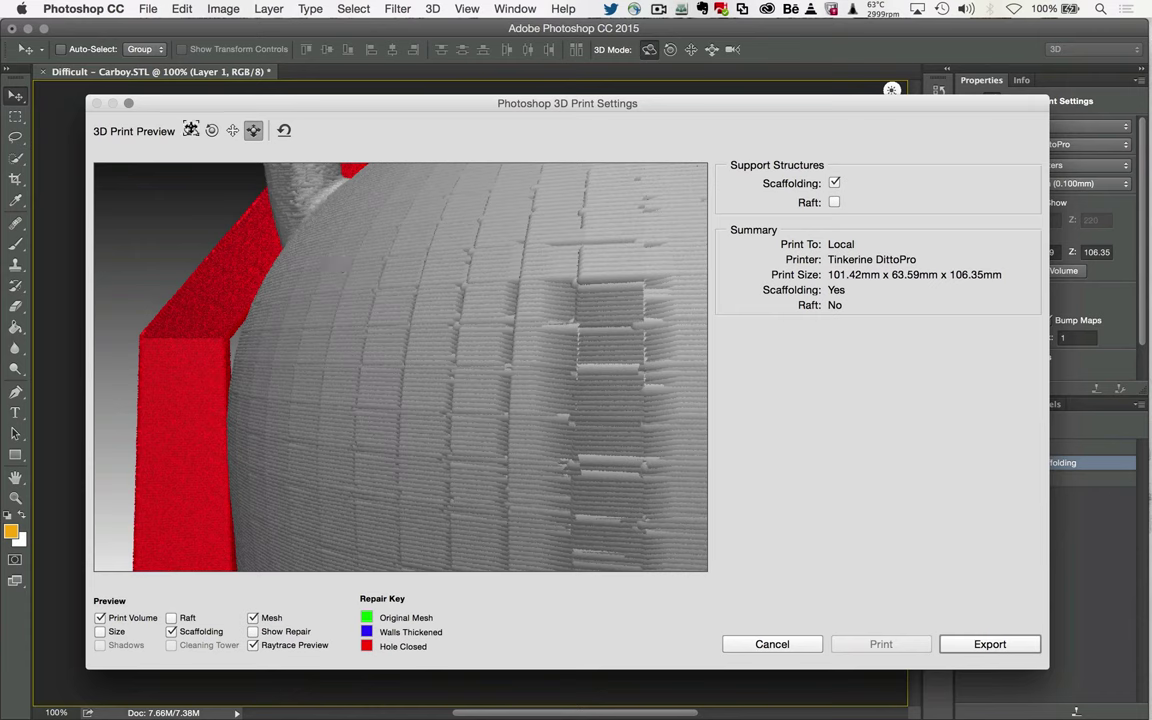
Rotate the close-up to inspect the scaffolding, then close the print settings without applying.
{"action": "left_click", "coordinate": [191, 131]}
{"action": "left_click_drag", "start_coordinate": [252, 257], "coordinate": [367, 274]}
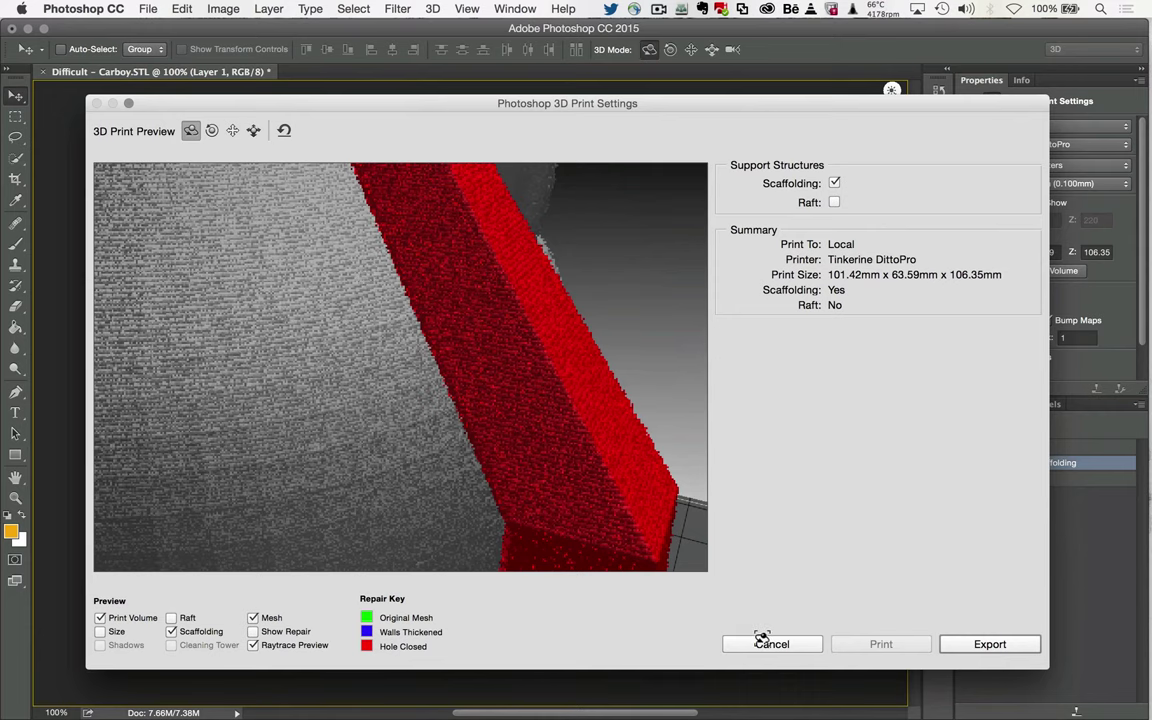
{"action": "left_click", "coordinate": [764, 642]}
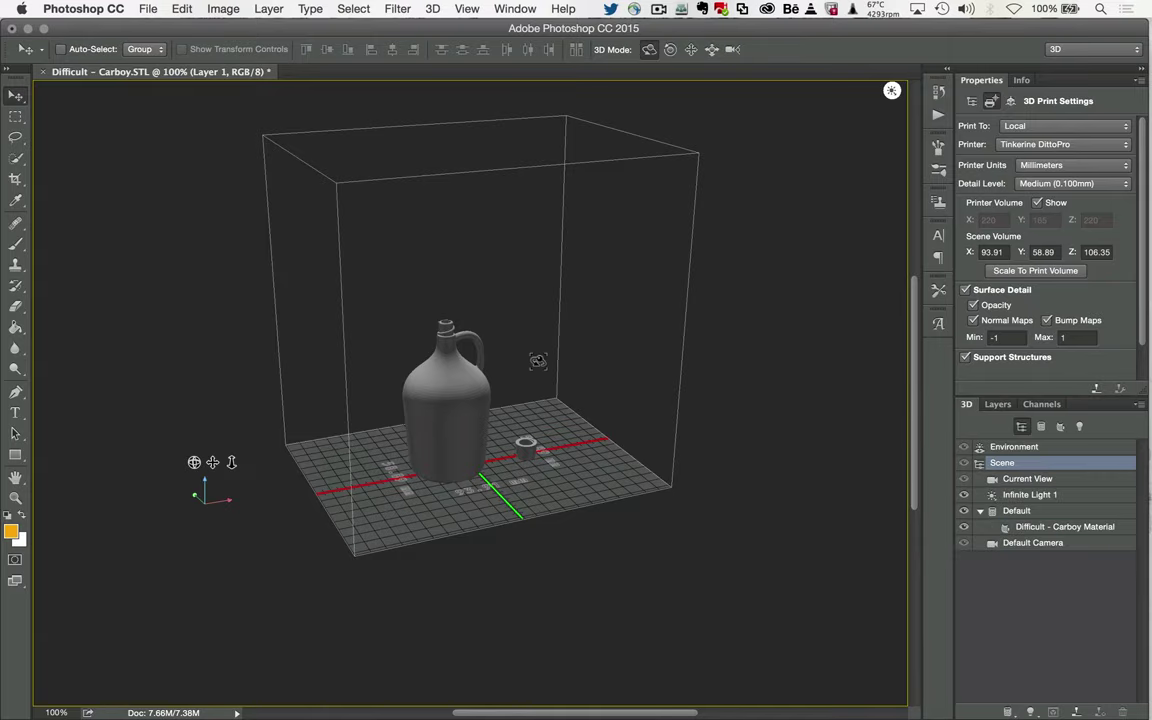
Leave the print preview and type 'Jug' in a text box above the carboy.
{"action": "left_click", "coordinate": [603, 364]}
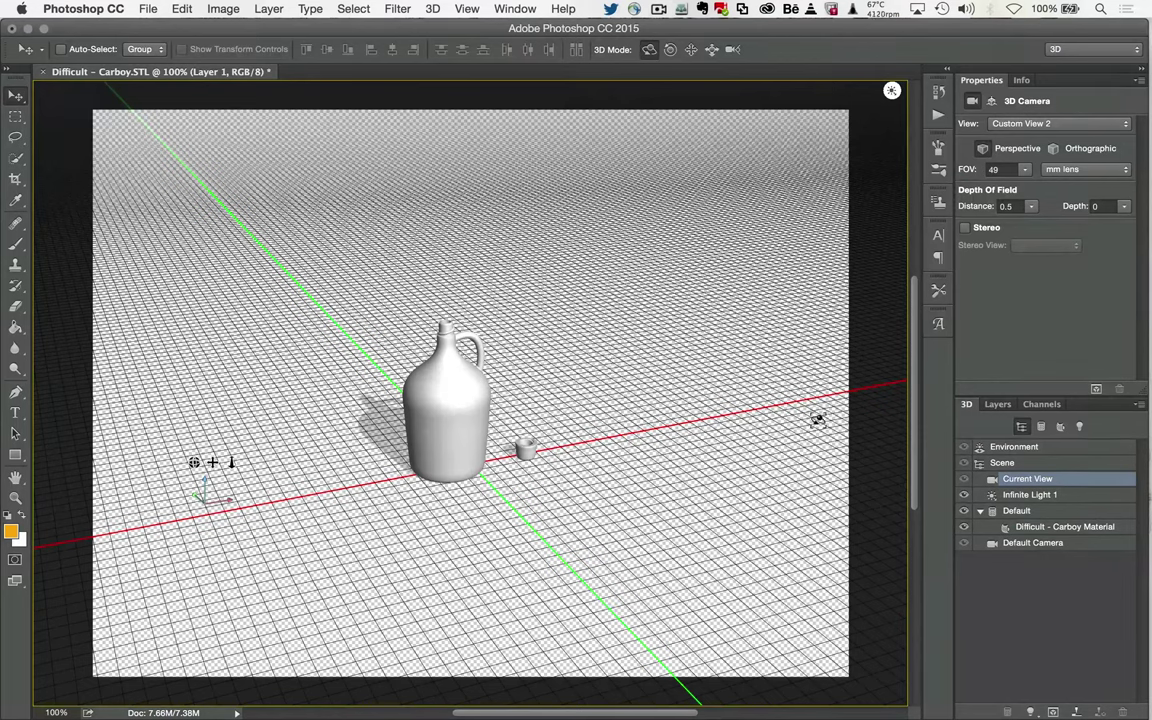
{"action": "left_click", "coordinate": [998, 405]}
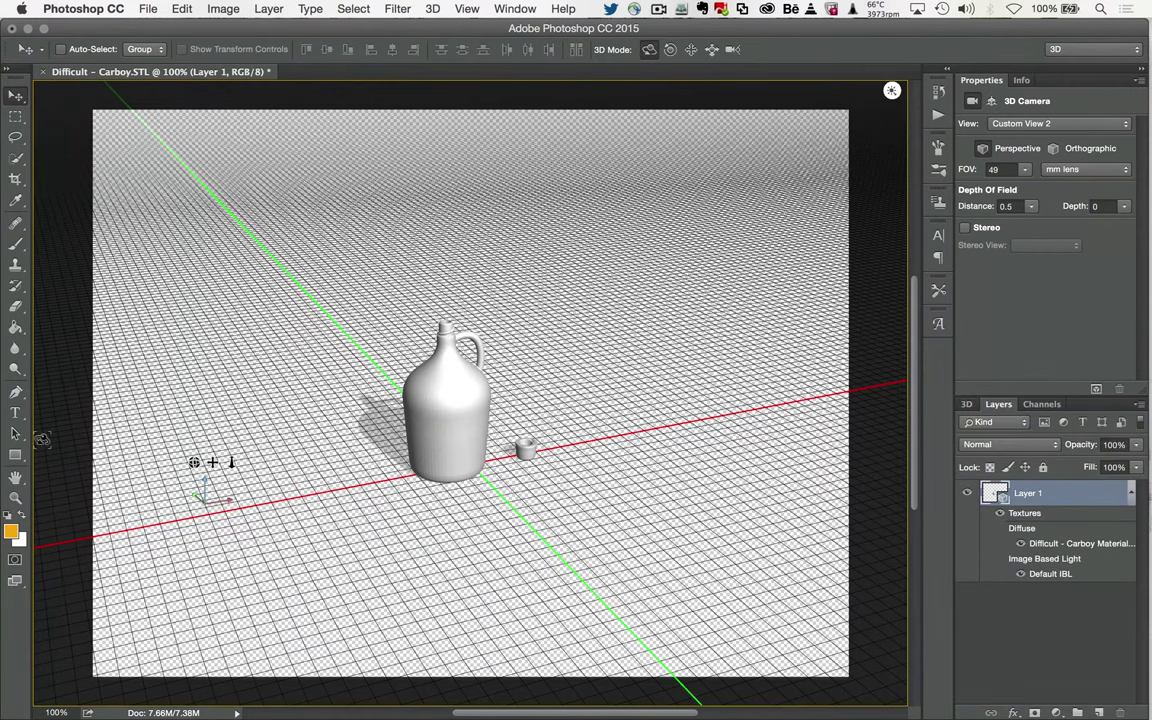
{"action": "left_click", "coordinate": [15, 412]}
{"action": "left_click_drag", "start_coordinate": [299, 199], "coordinate": [753, 338]}
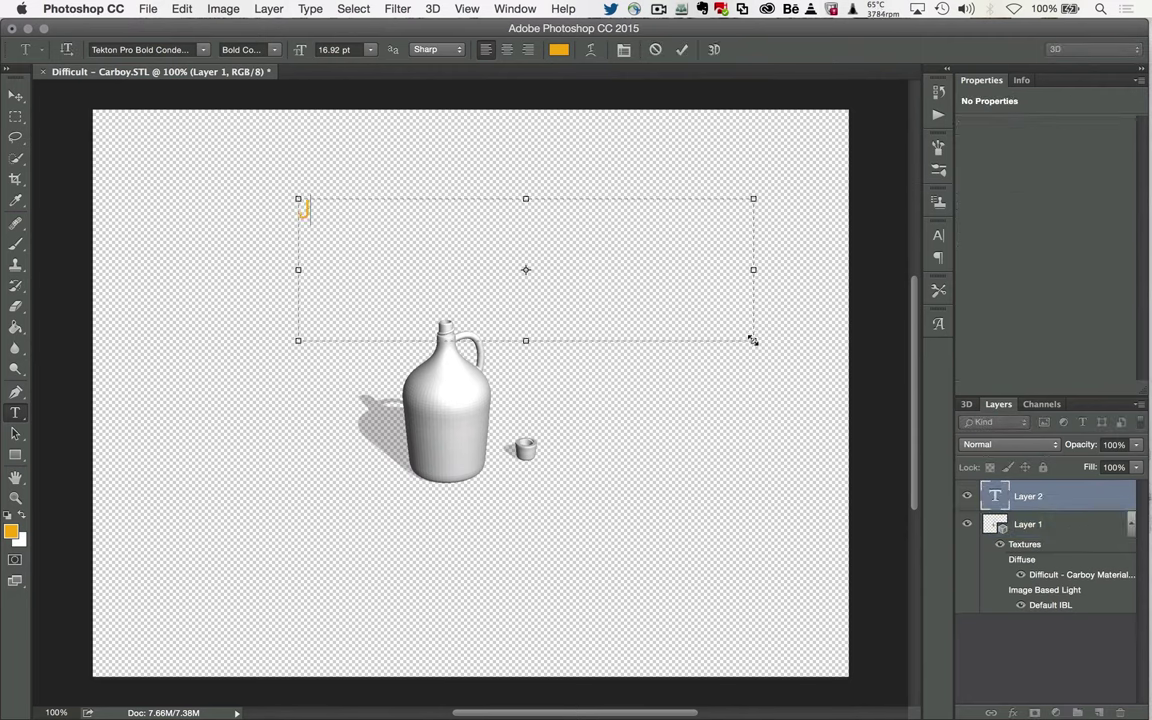
{"action": "type", "text": "Jug"}
{"action": "key", "text": "super+a"}
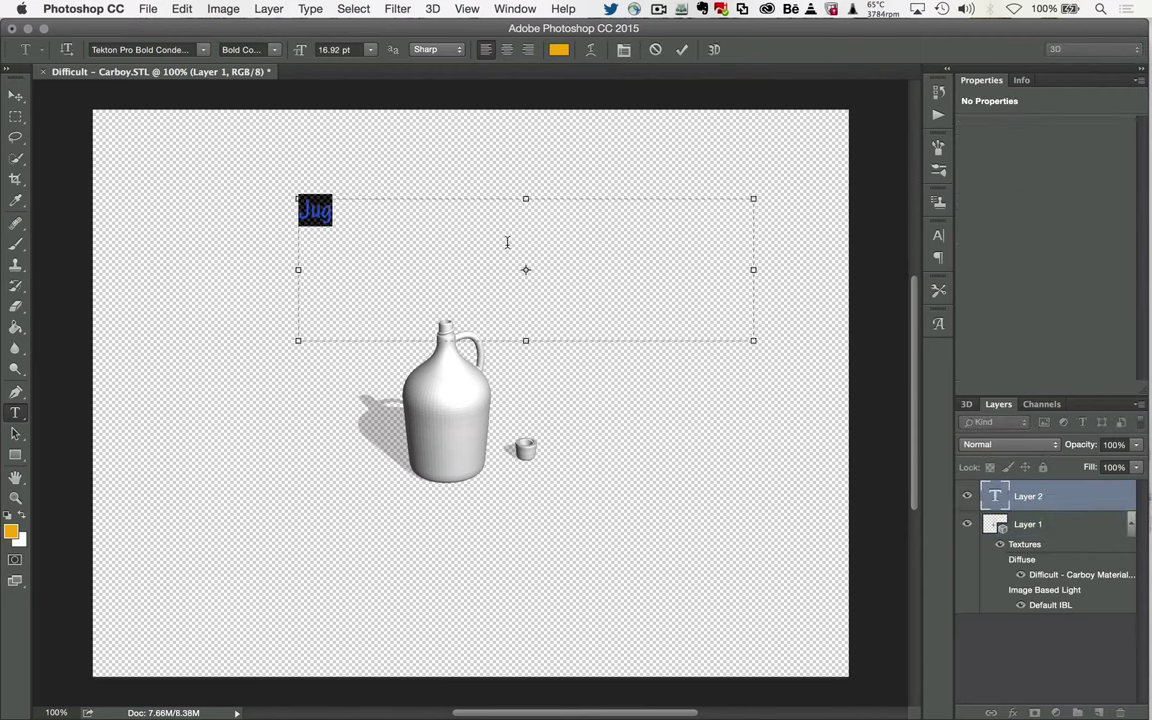
Enlarge the Jug text to 126.92 pt, commit it, and turn it into a 3D extrusion.
{"action": "left_click_drag", "start_coordinate": [302, 49], "coordinate": [391, 56]}
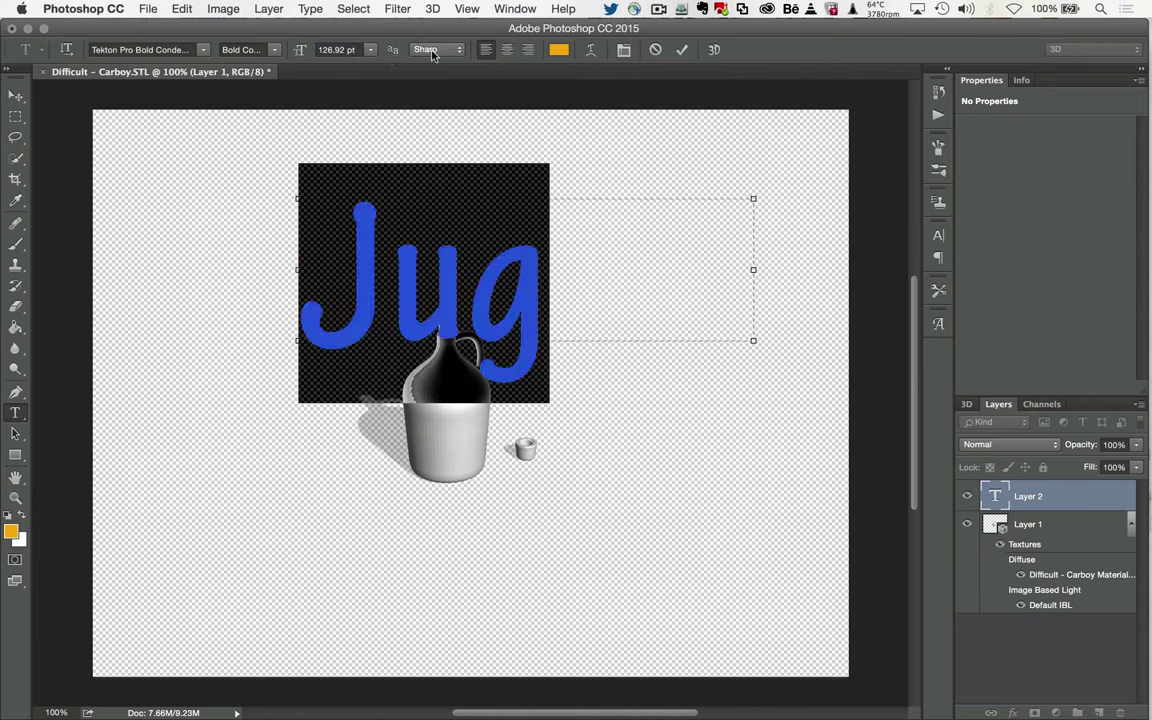
{"action": "key", "text": "super+Return"}
{"action": "key", "text": "v"}
{"action": "left_click", "coordinate": [714, 49]}
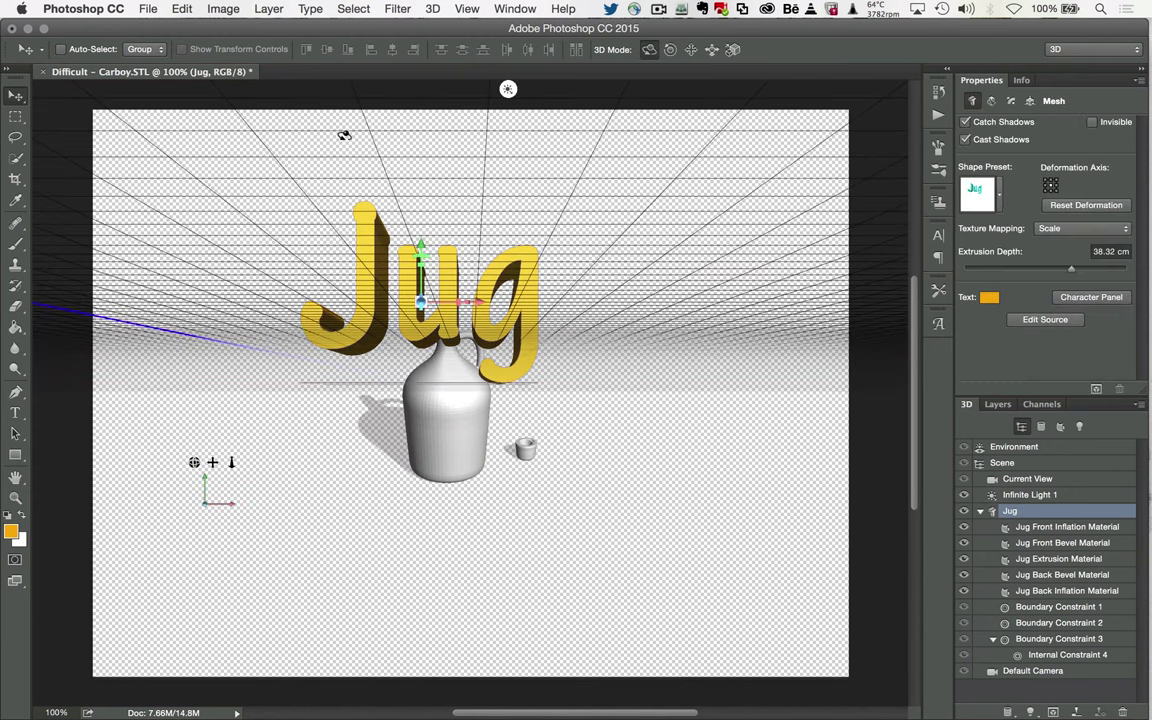
Orbit the camera to look down on the ground, then select Layer 1 and the Jug layer together.
{"action": "left_click", "coordinate": [283, 190]}
{"action": "left_click_drag", "start_coordinate": [283, 198], "coordinate": [349, 196]}
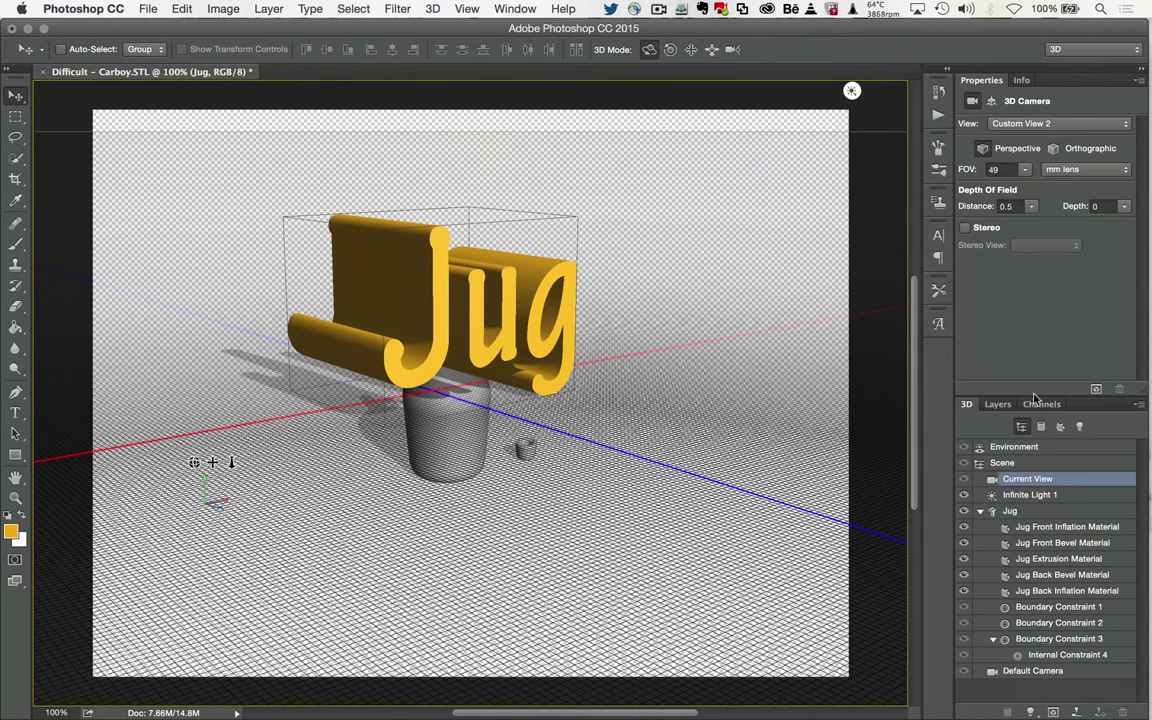
{"action": "left_click", "coordinate": [997, 404]}
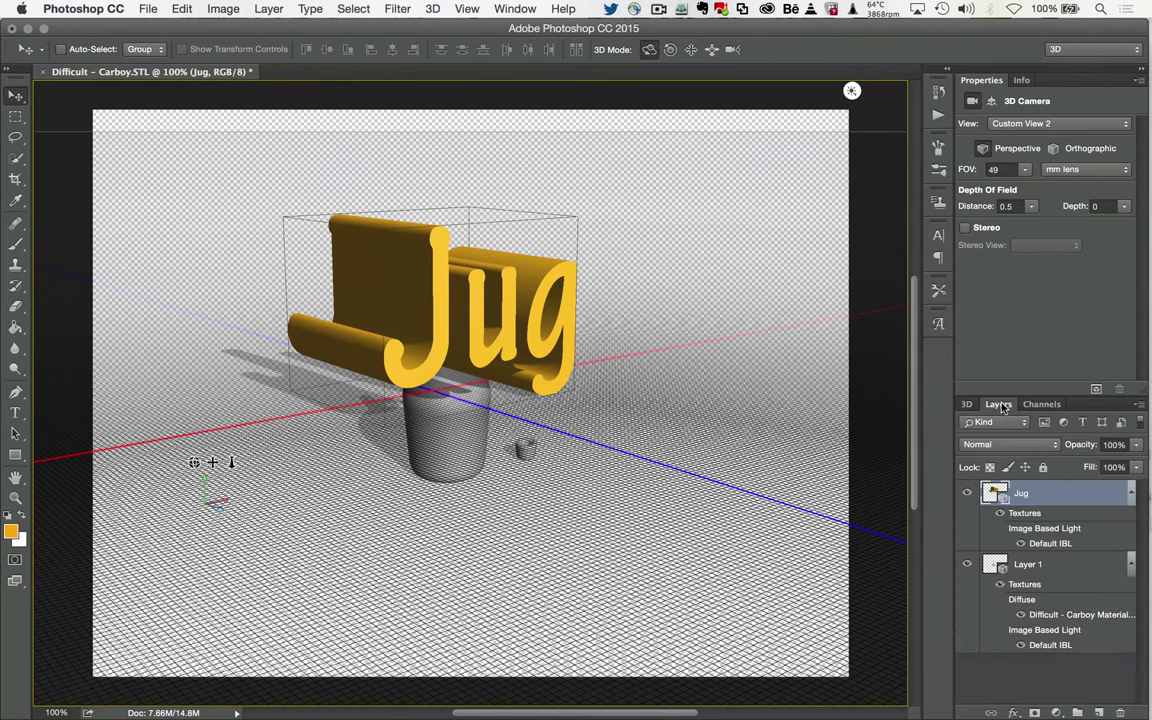
{"action": "left_click", "coordinate": [1026, 566]}
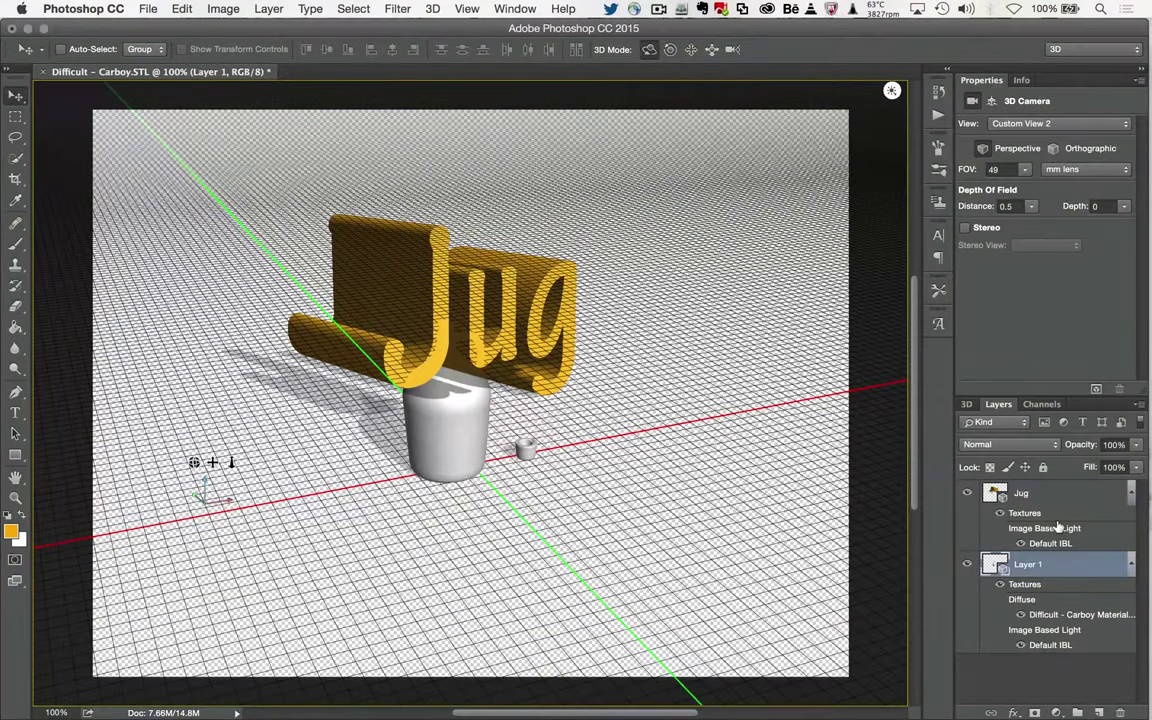
{"action": "left_click", "coordinate": [1038, 492], "text": "shift"}
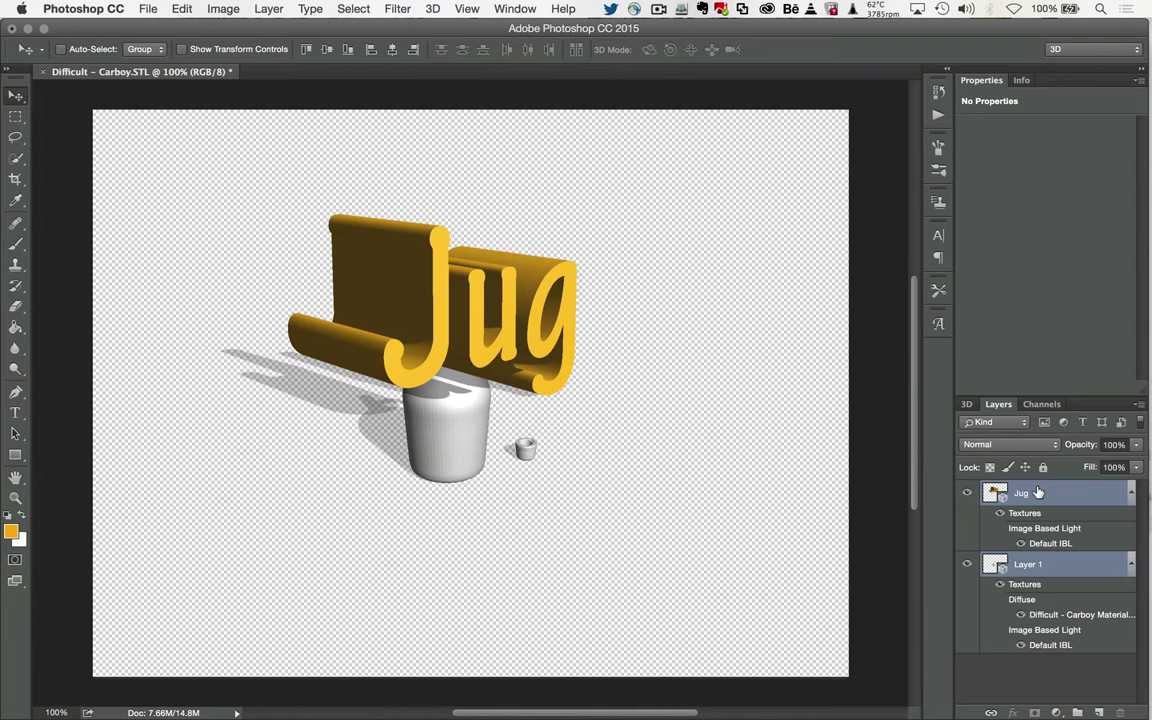
Merge the Jug text into the carboy scene, scale it to about 122 mm wide and lift it above the jug.
{"action": "left_click", "coordinate": [432, 8]}
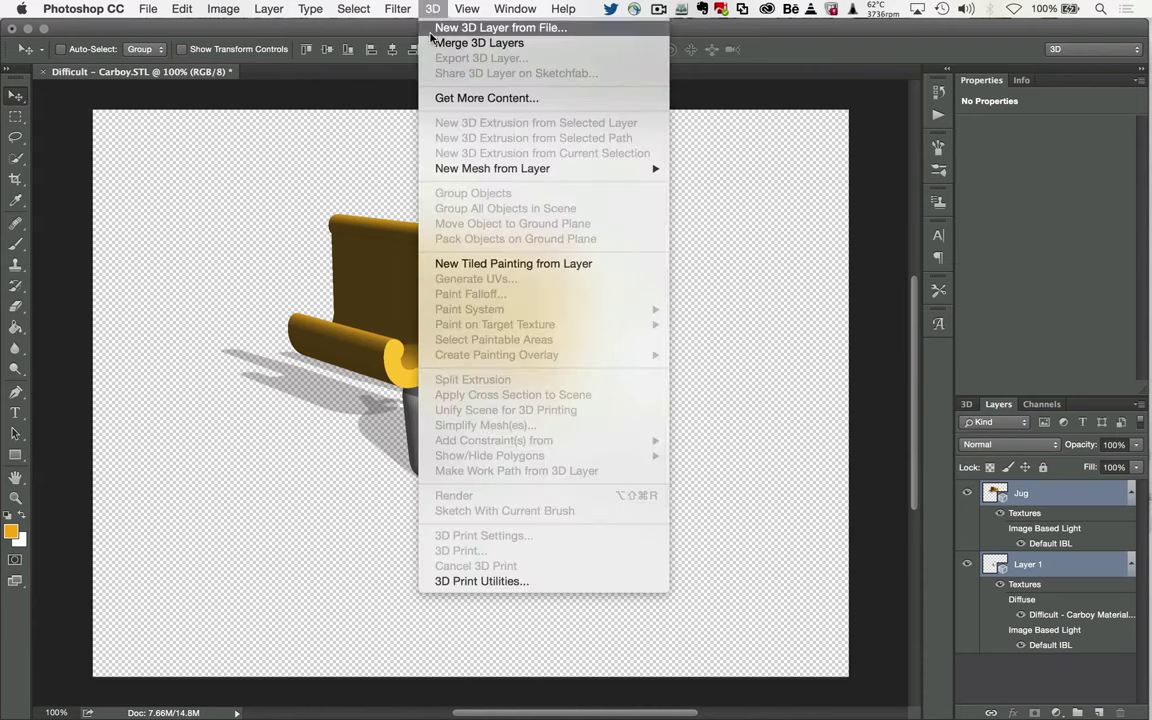
{"action": "left_click", "coordinate": [440, 42]}
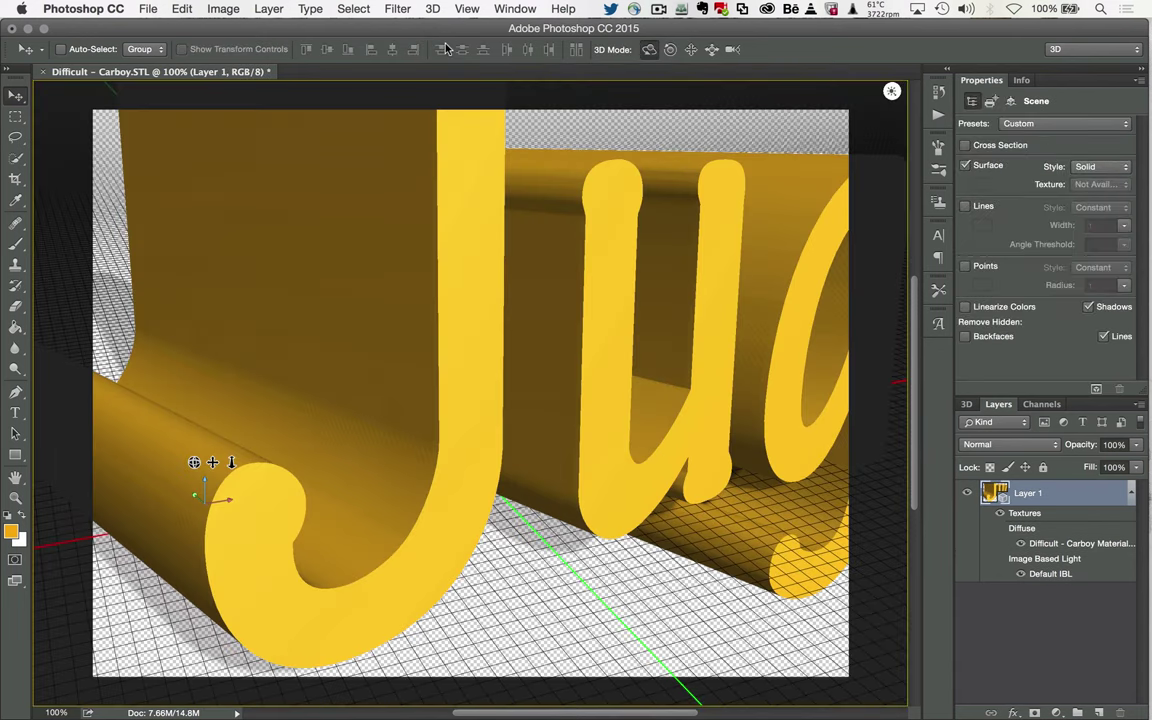
{"action": "left_click", "coordinate": [497, 323]}
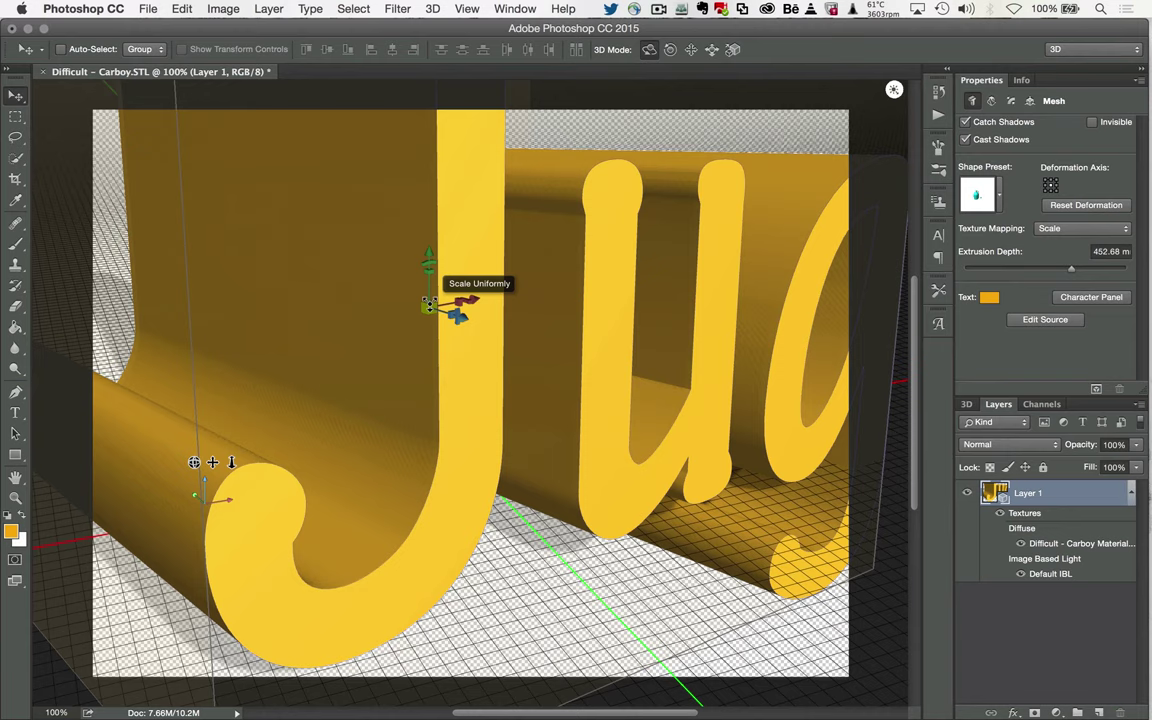
{"action": "left_click_drag", "start_coordinate": [429, 307], "coordinate": [394, 715]}
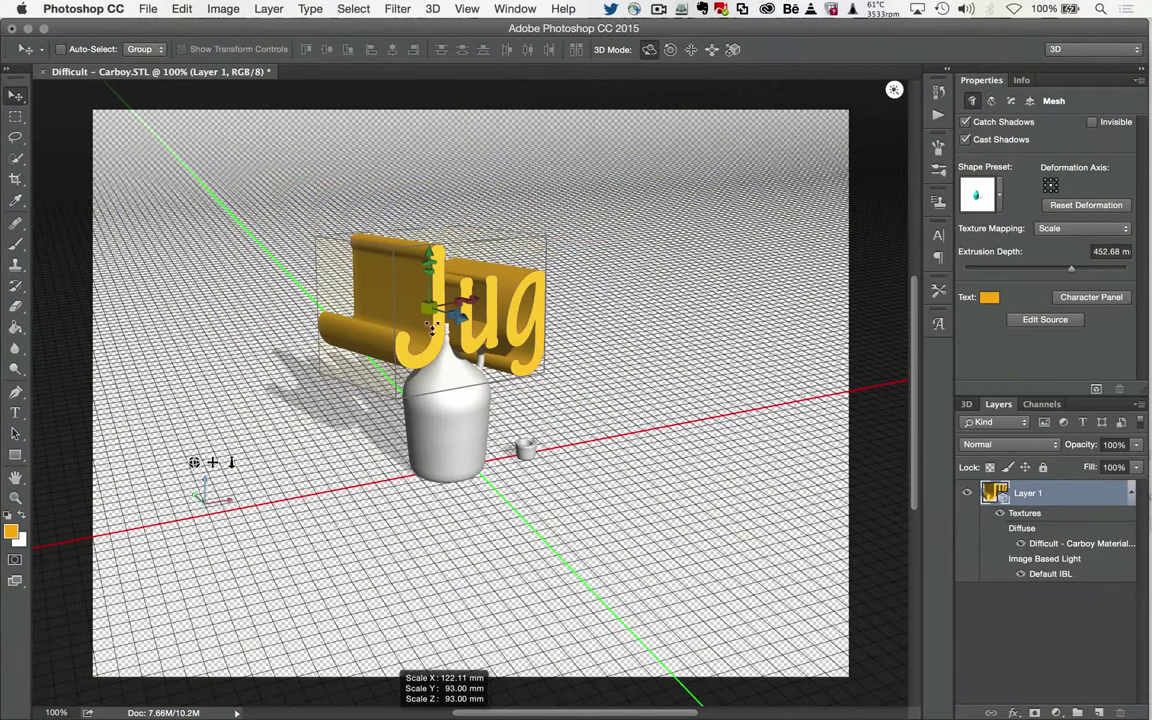
{"action": "left_click_drag", "start_coordinate": [428, 256], "coordinate": [386, 215]}
Thin the Jug text's extrusion depth to about 163 mm.
{"action": "left_click", "coordinate": [558, 257]}
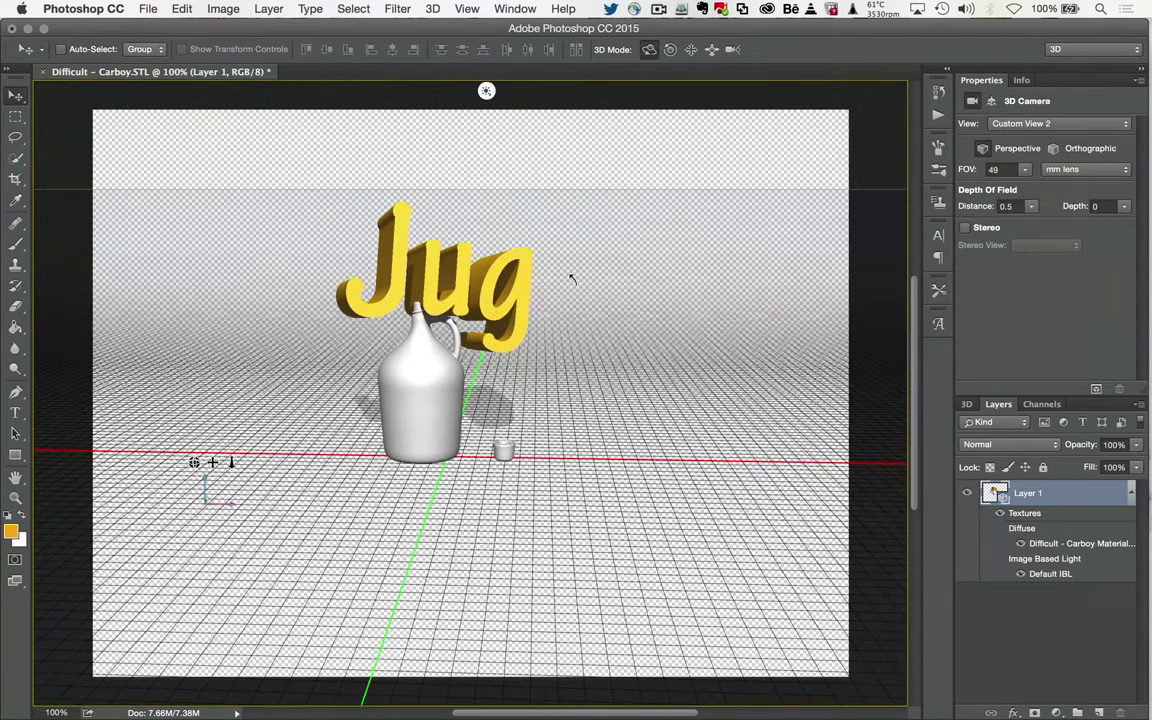
{"action": "left_click", "coordinate": [405, 256]}
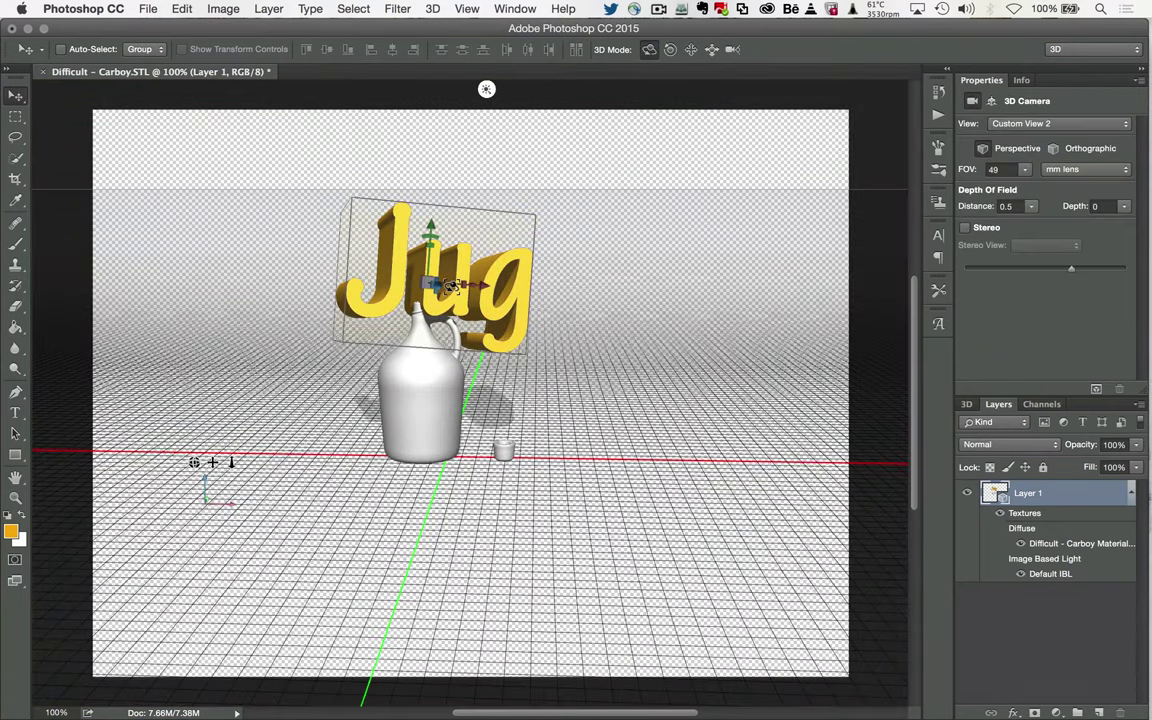
{"action": "left_click", "coordinate": [452, 286]}
{"action": "left_click", "coordinate": [442, 272]}
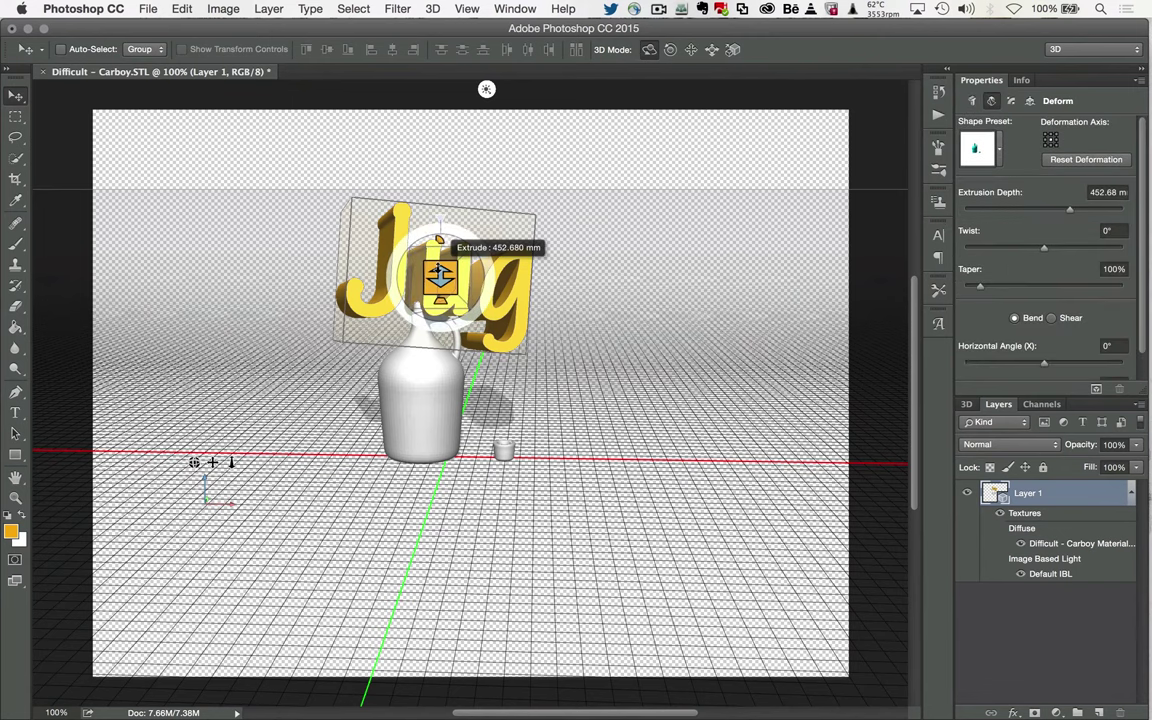
{"action": "left_click_drag", "start_coordinate": [440, 265], "coordinate": [455, 360]}
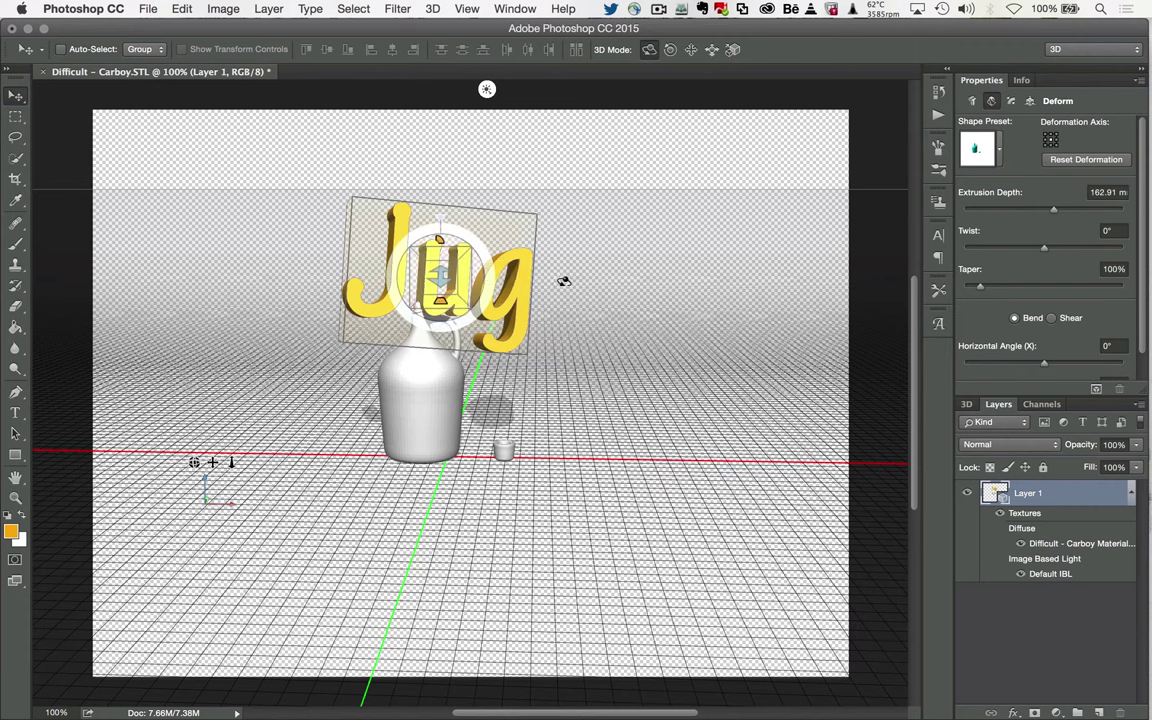
Set the Jug text's X, Y and Z rotation to 0° in Coordinates.
{"action": "left_click", "coordinate": [1031, 101]}
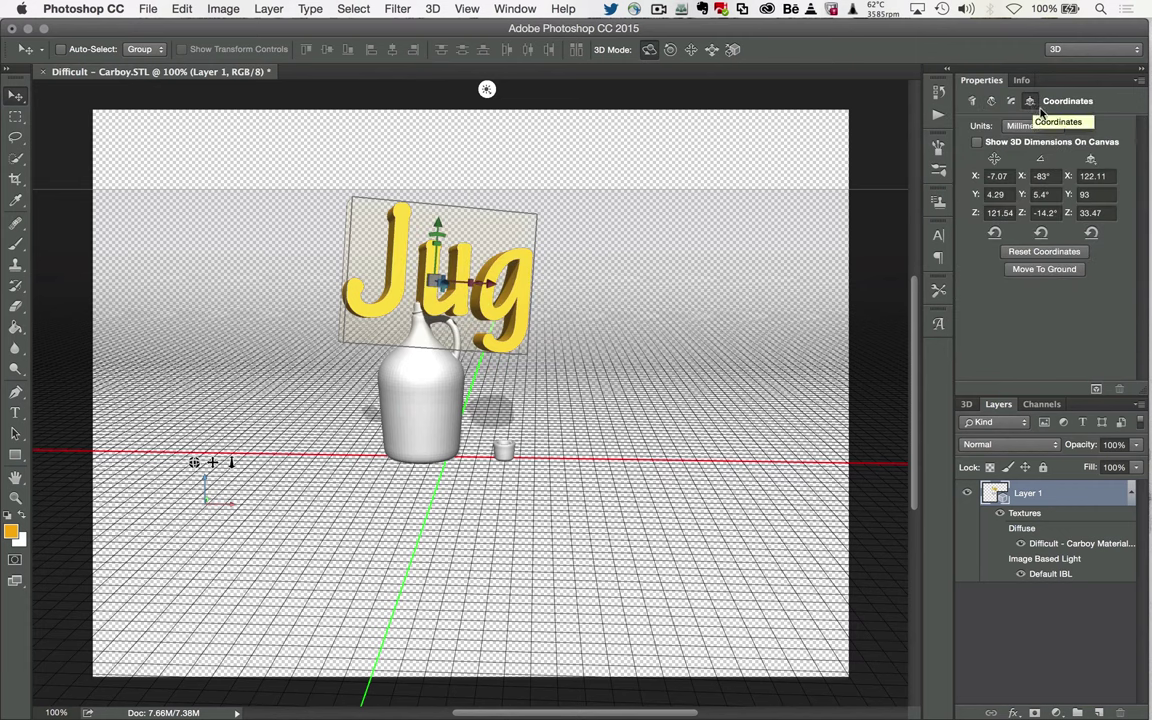
{"action": "left_click", "coordinate": [1023, 172]}
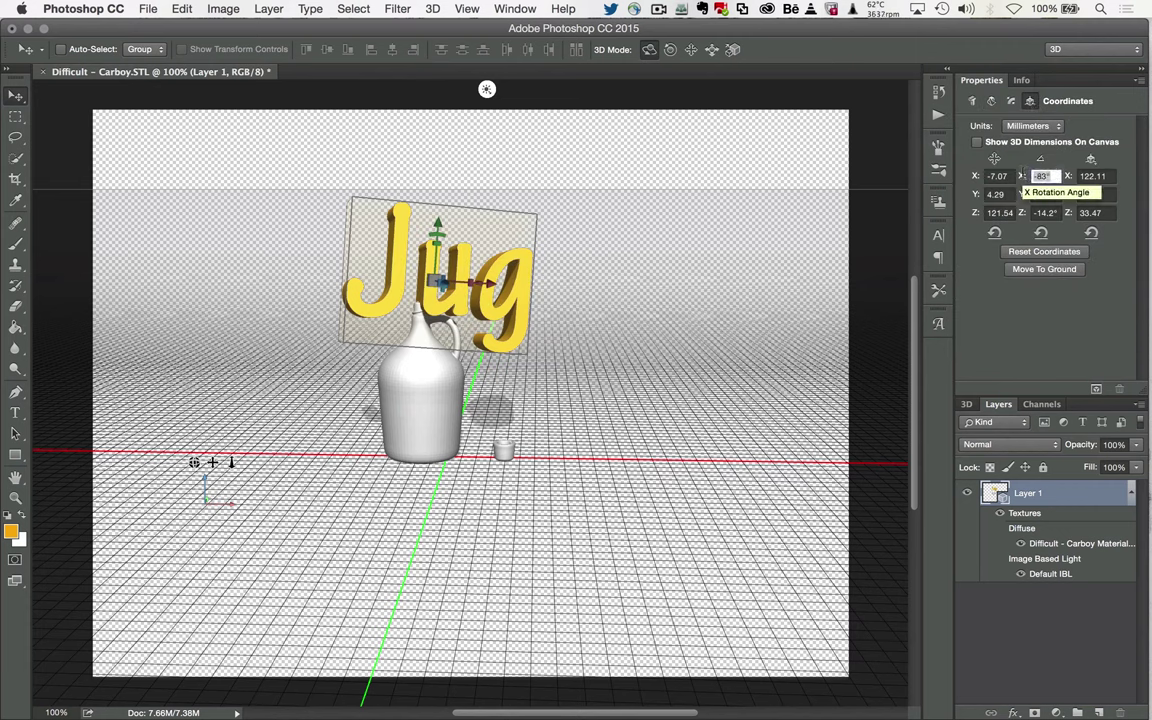
{"action": "type", "text": "0"}
{"action": "key", "text": "Tab"}
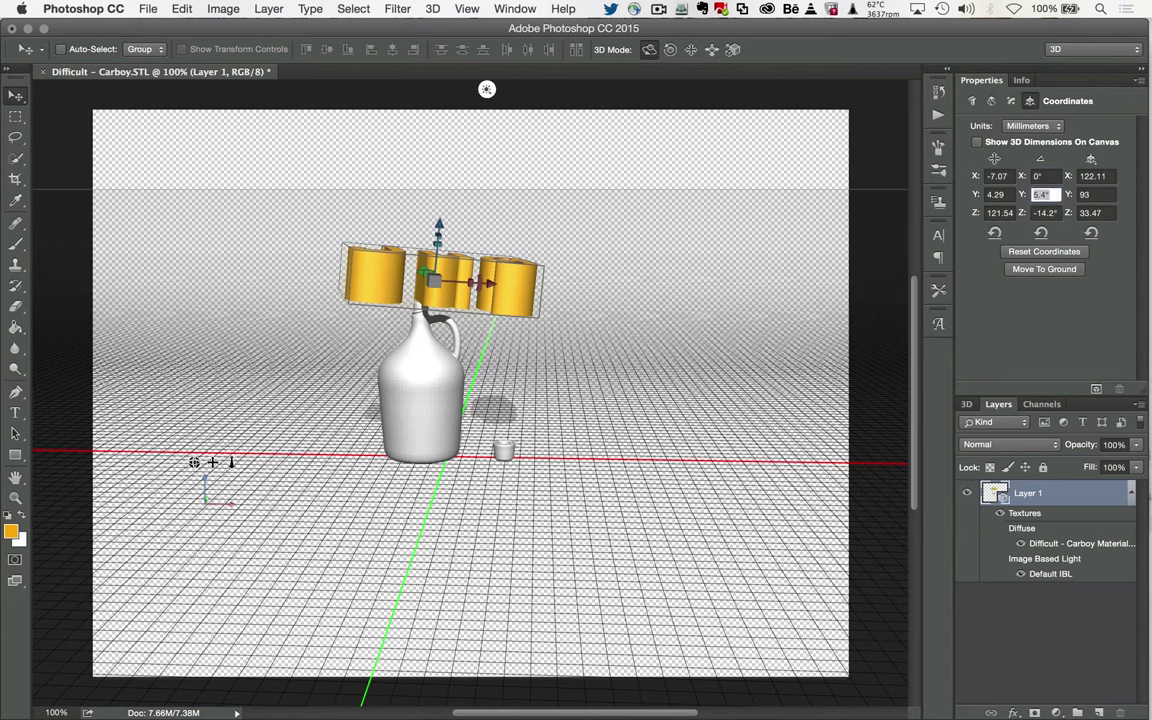
{"action": "type", "text": "0"}
{"action": "key", "text": "Tab"}
{"action": "type", "text": "0"}
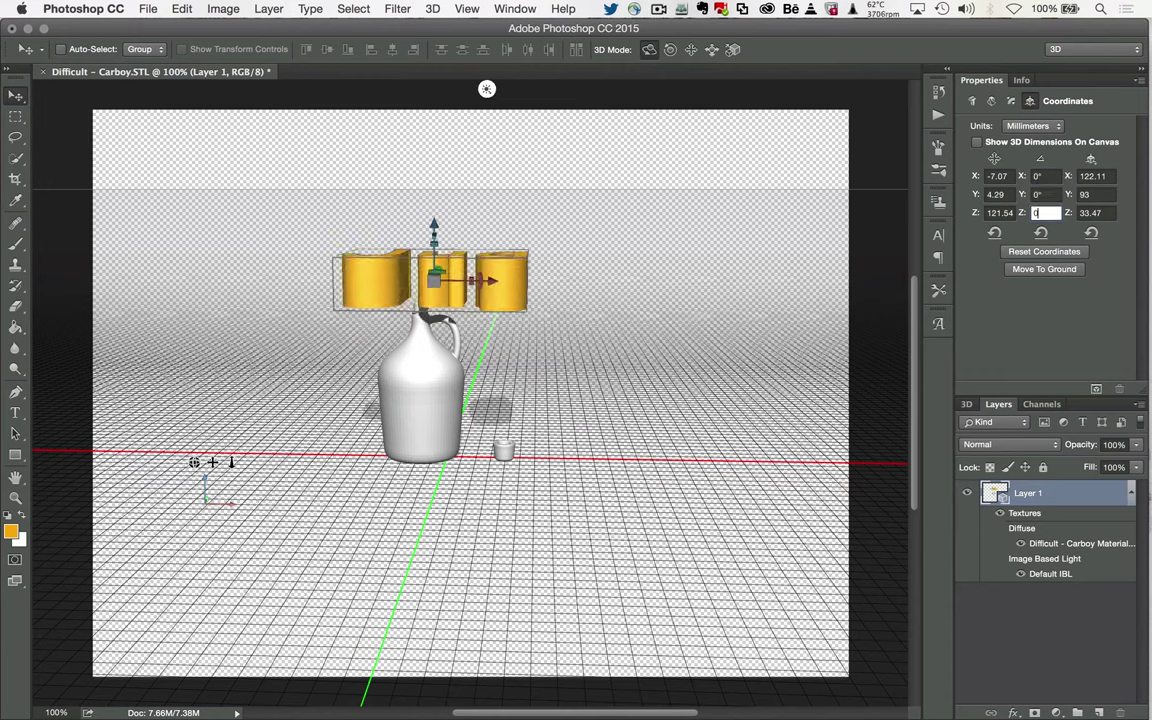
{"action": "key", "text": "Tab"}
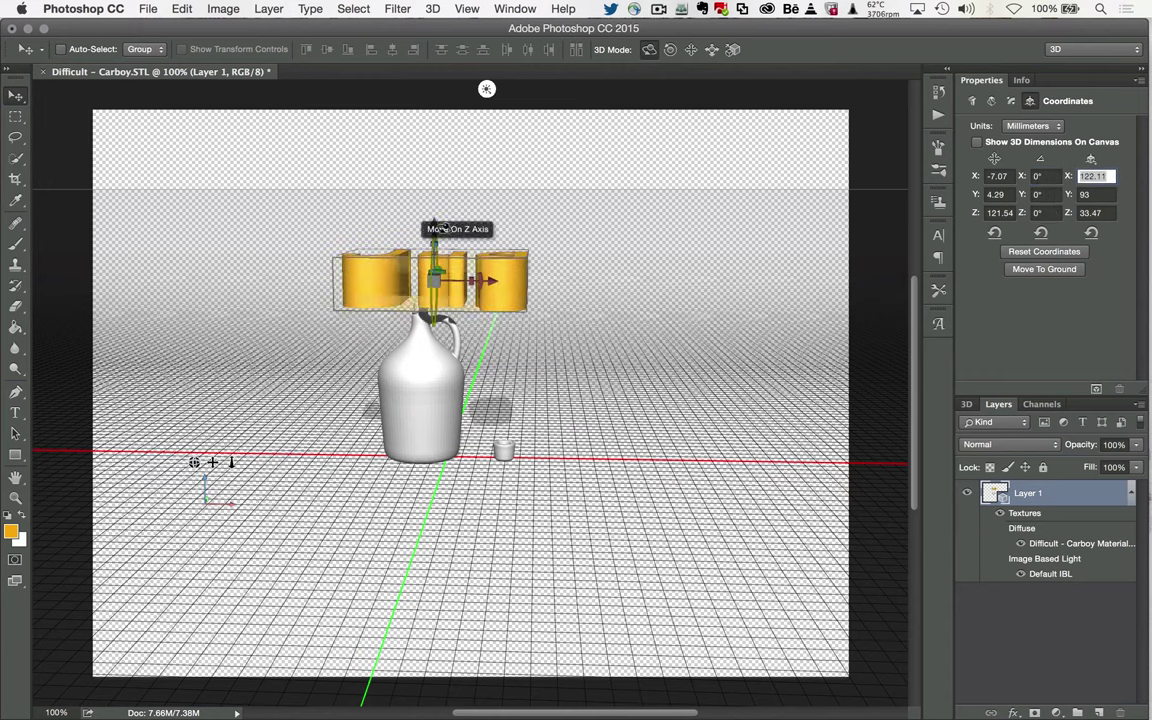
{"action": "left_click", "coordinate": [289, 256]}
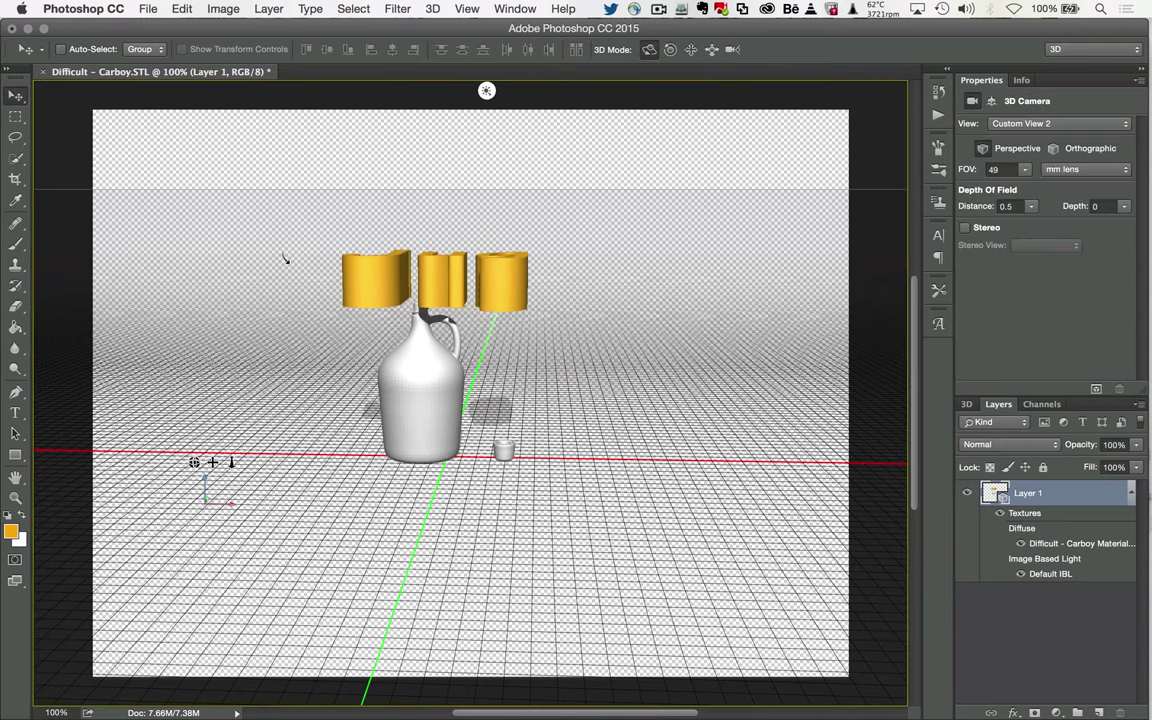
Move the Jug text along Y and drop it onto the ground plane.
{"action": "left_click_drag", "start_coordinate": [276, 239], "coordinate": [355, 268]}
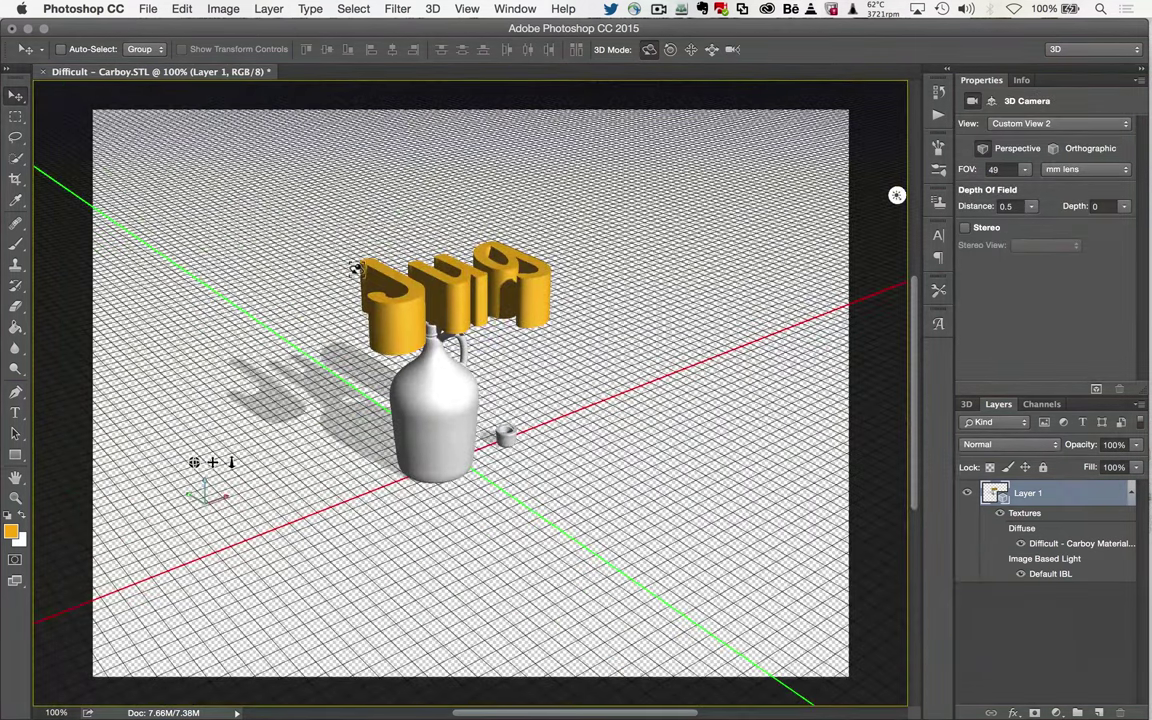
{"action": "left_click", "coordinate": [368, 262]}
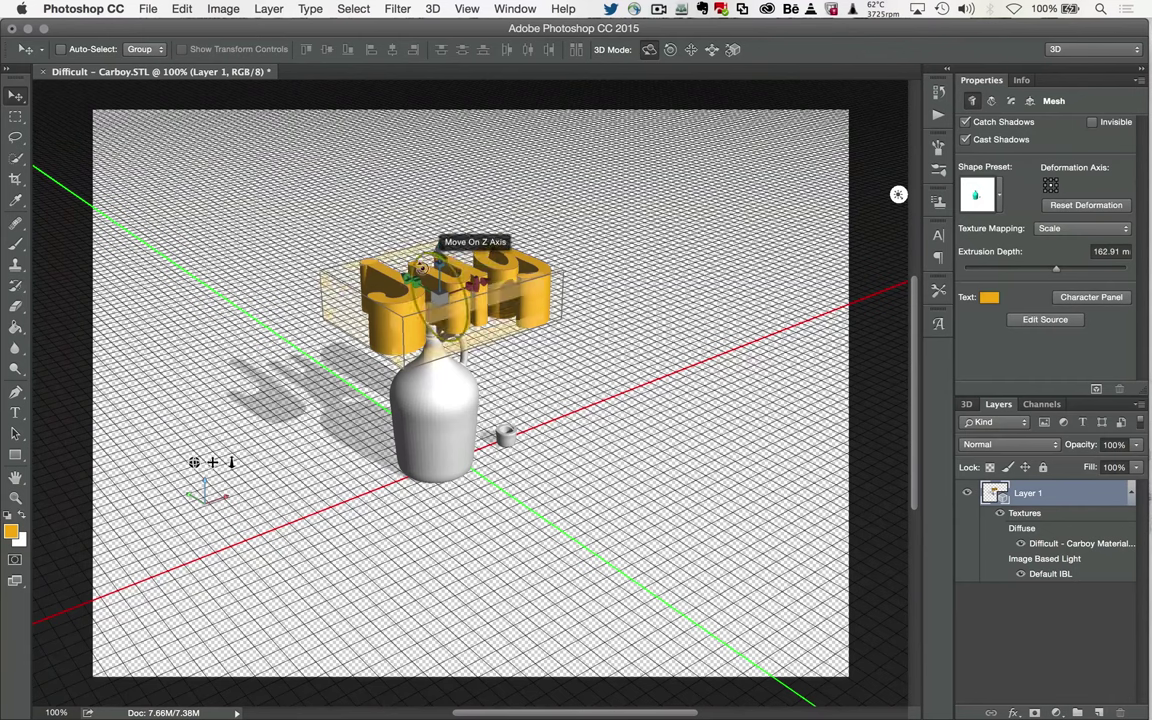
{"action": "left_click_drag", "start_coordinate": [365, 248], "coordinate": [577, 410]}
{"action": "left_click", "coordinate": [433, 9]}
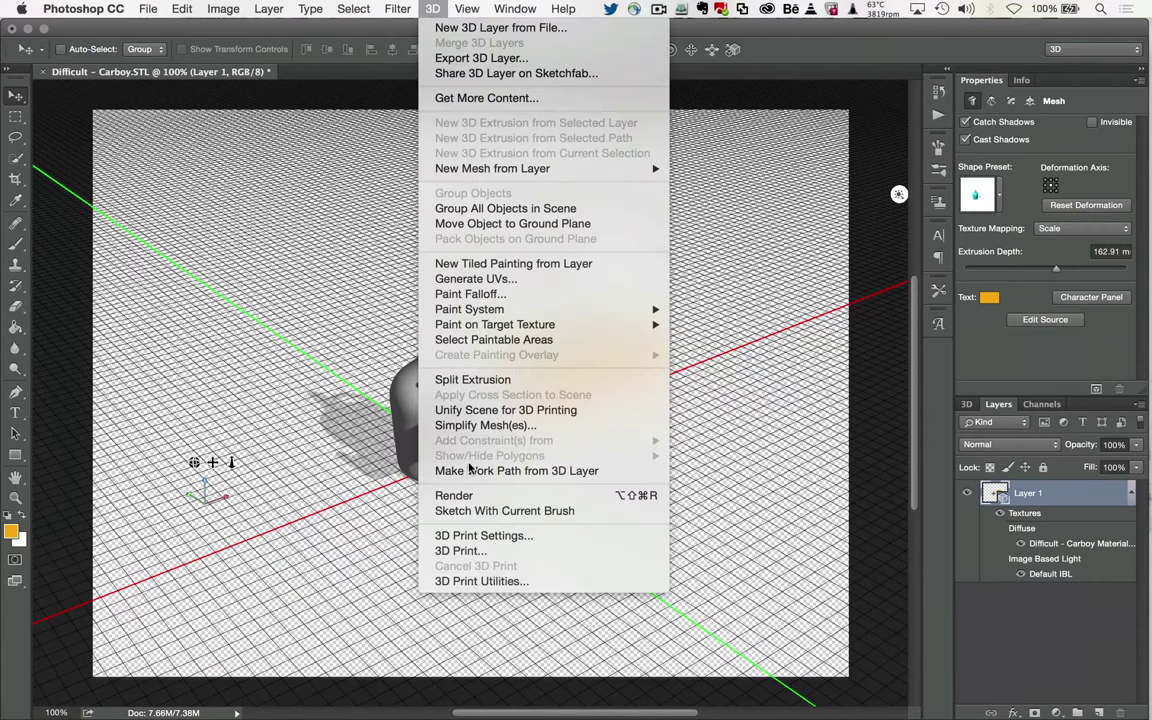
{"action": "left_click", "coordinate": [488, 223]}
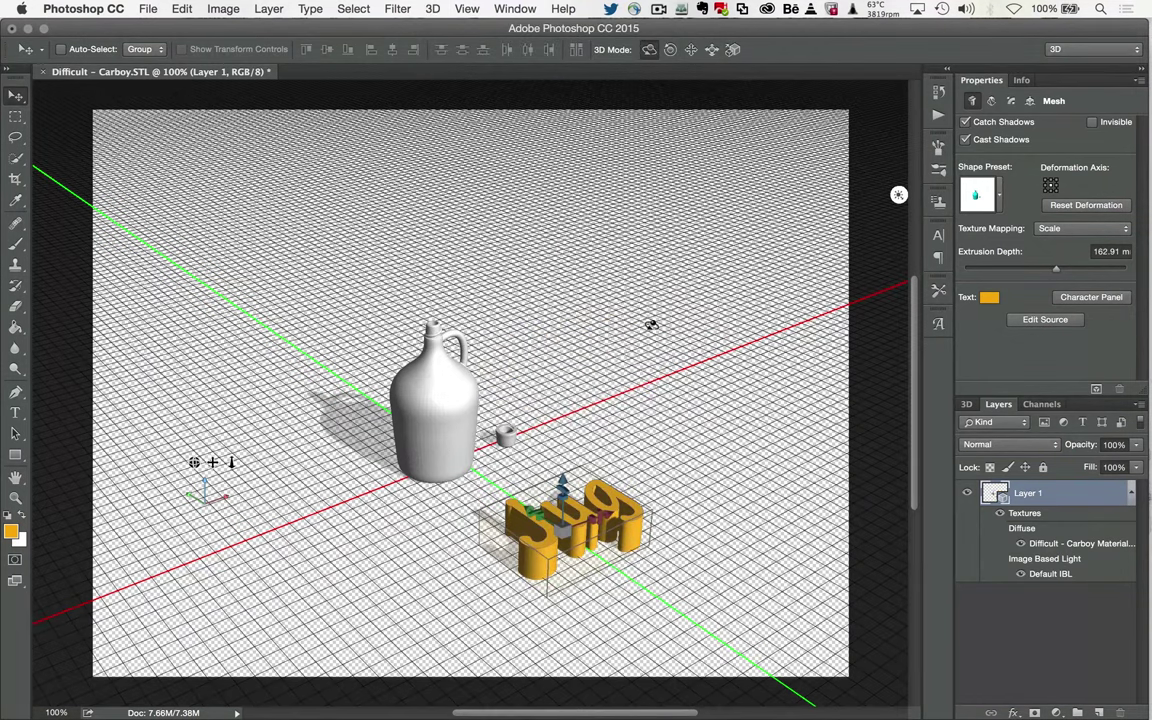
Orbit to a more frontal angle and tilt the Jug text around its X axis.
{"action": "left_click", "coordinate": [651, 324]}
{"action": "left_click_drag", "start_coordinate": [635, 327], "coordinate": [599, 327]}
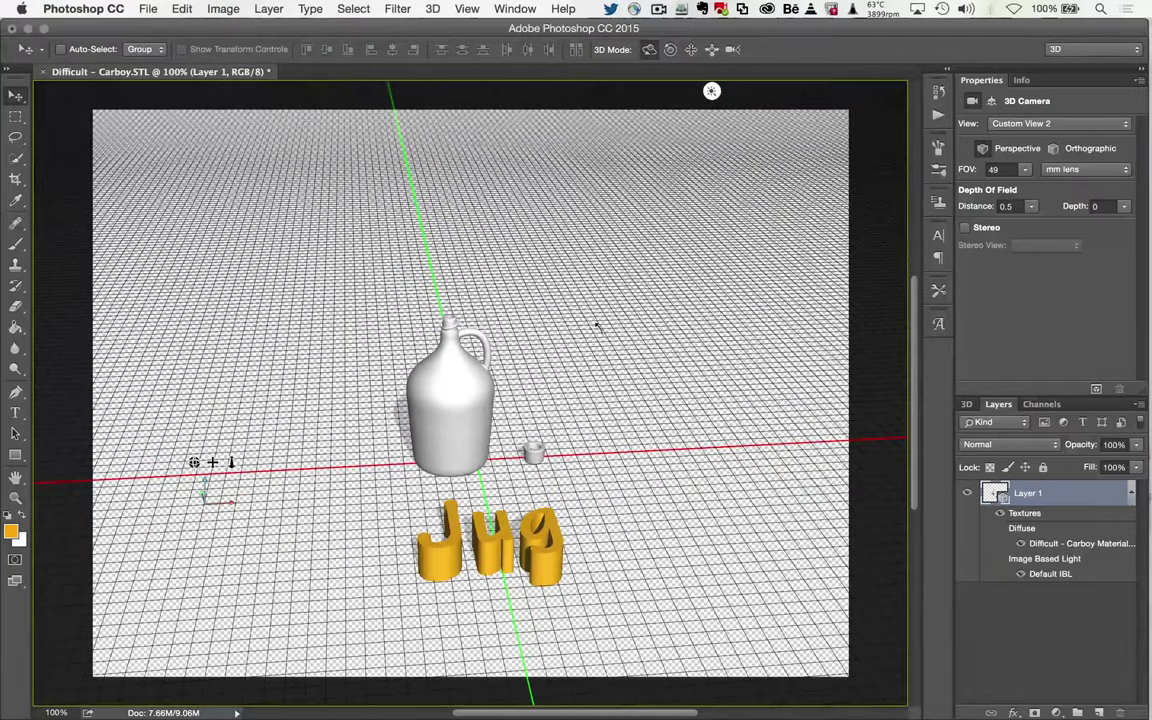
{"action": "left_click", "coordinate": [495, 530]}
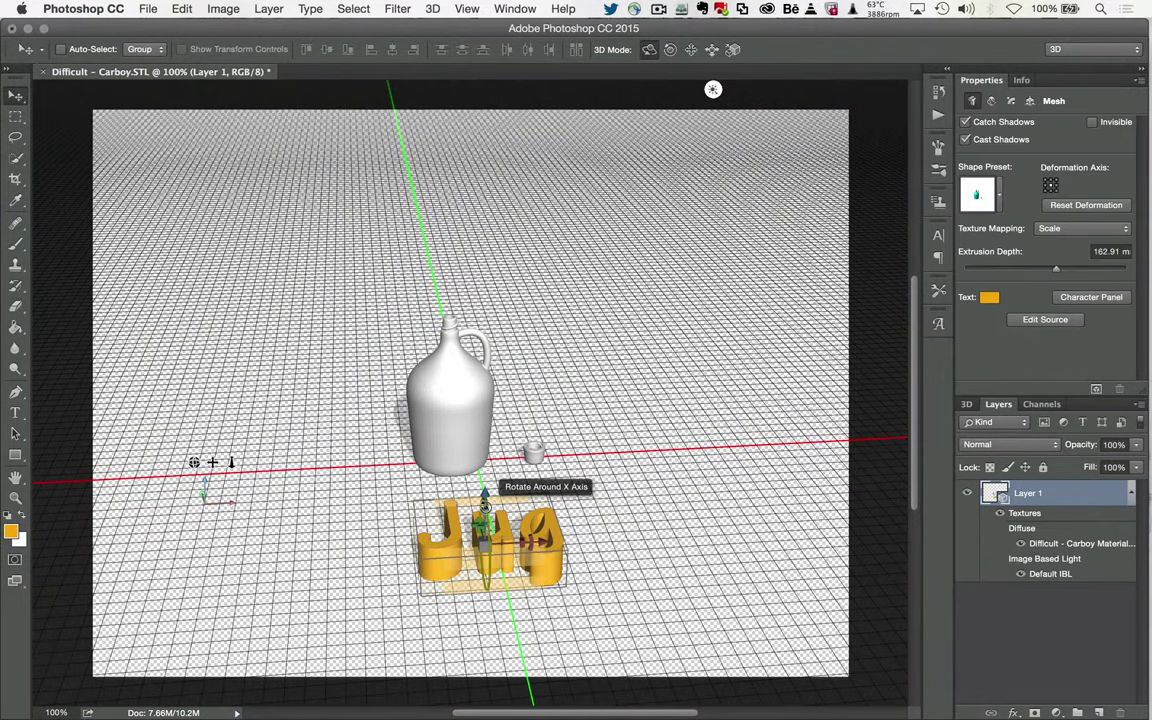
{"action": "left_click_drag", "start_coordinate": [485, 504], "coordinate": [580, 712]}
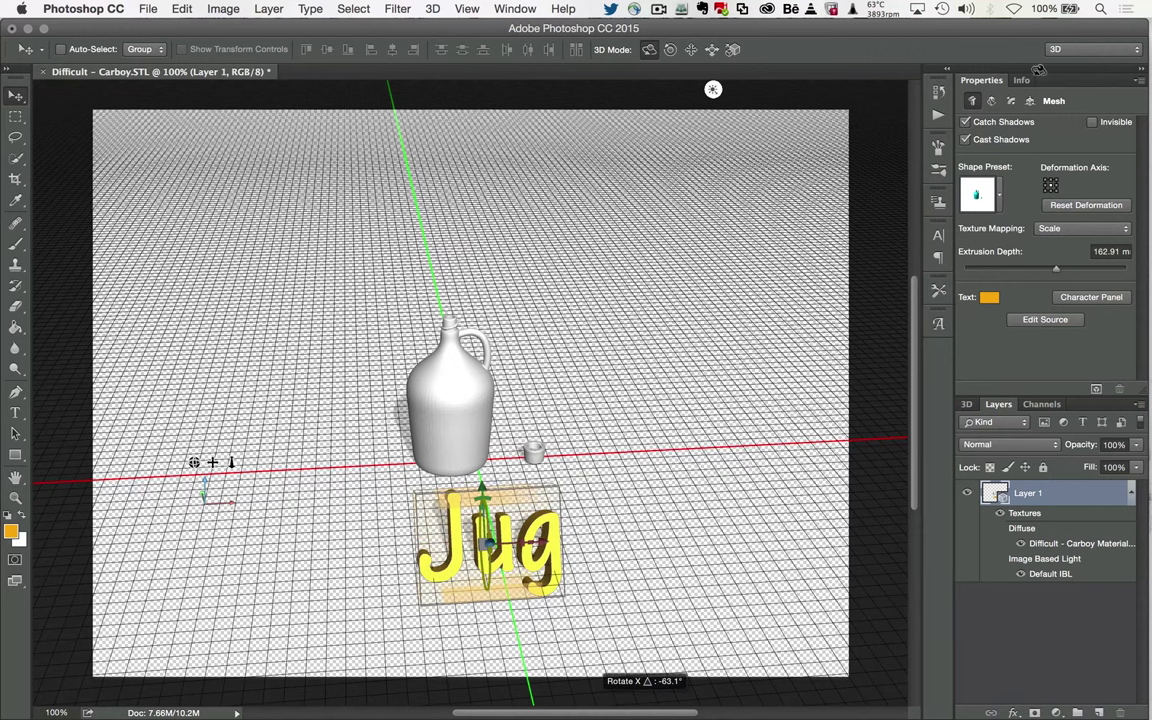
Set the Jug text's X rotation to 90° in Coordinates.
{"action": "left_click", "coordinate": [1030, 101]}
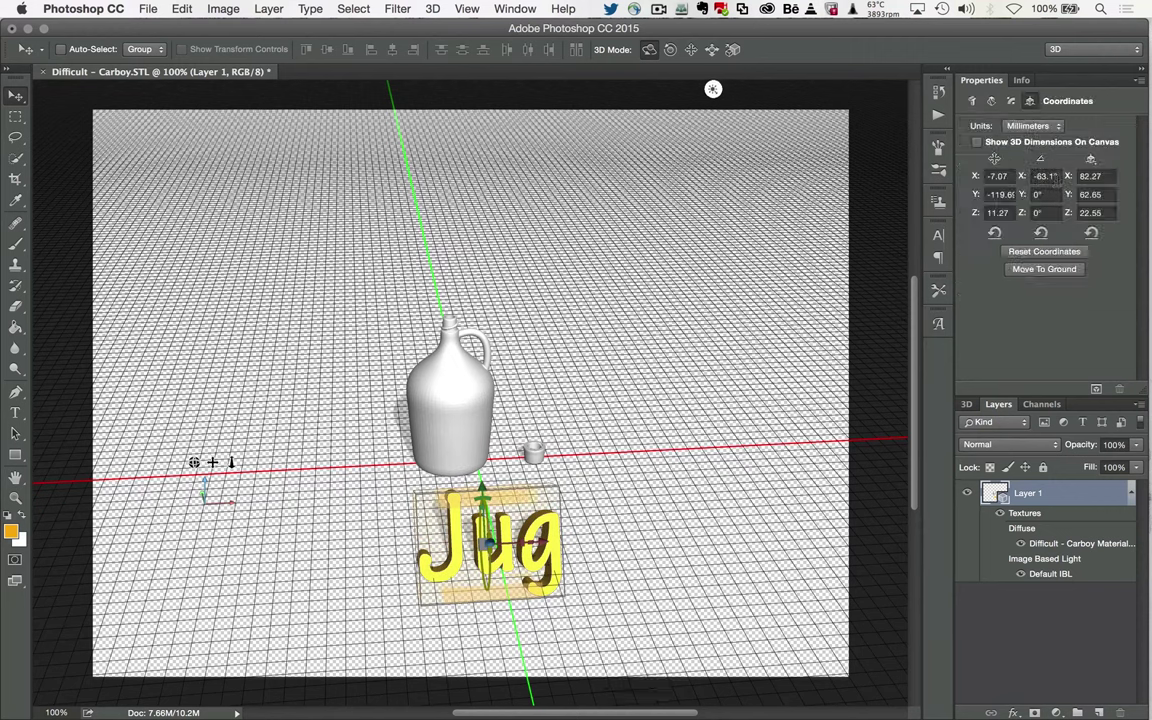
{"action": "left_click", "coordinate": [1054, 176]}
{"action": "type", "text": "90"}
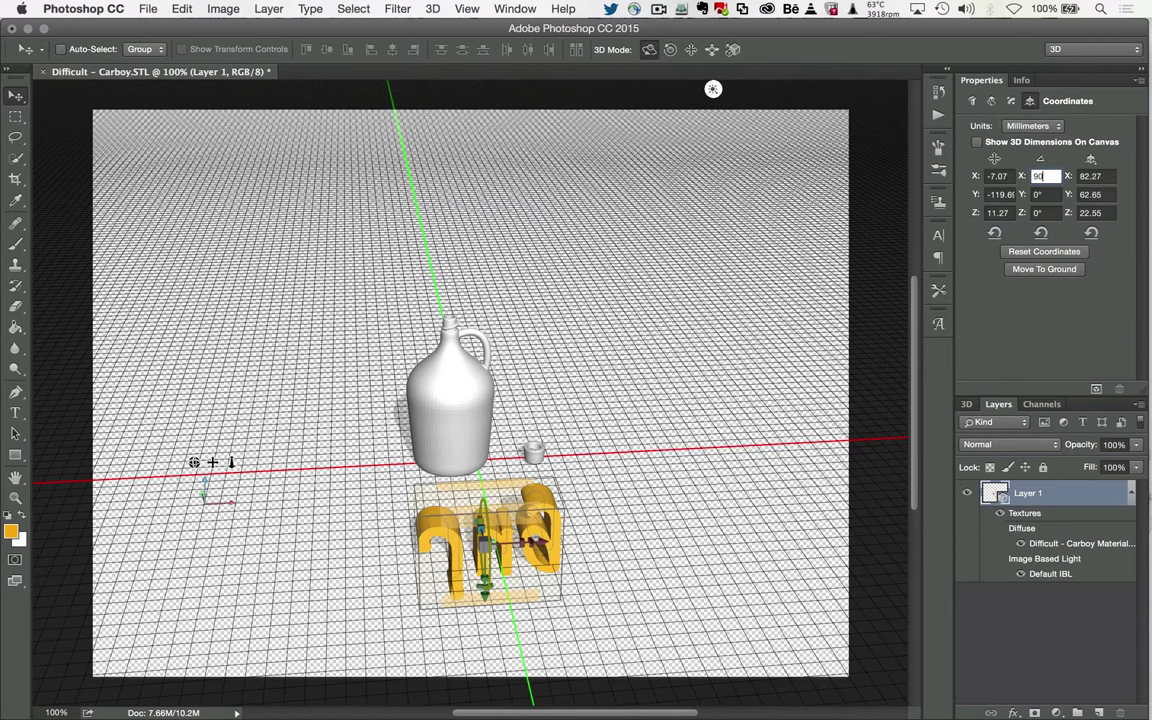
{"action": "key", "text": "Tab"}
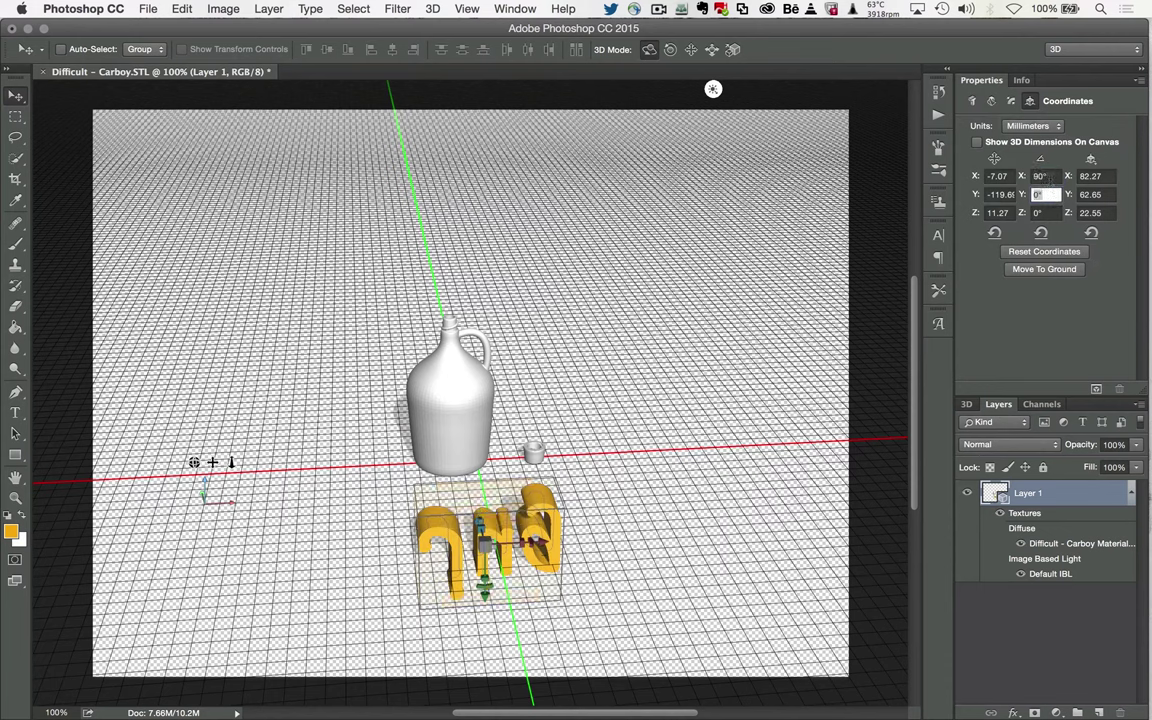
{"action": "left_click", "coordinate": [1050, 177]}
{"action": "type", "text": "180"}
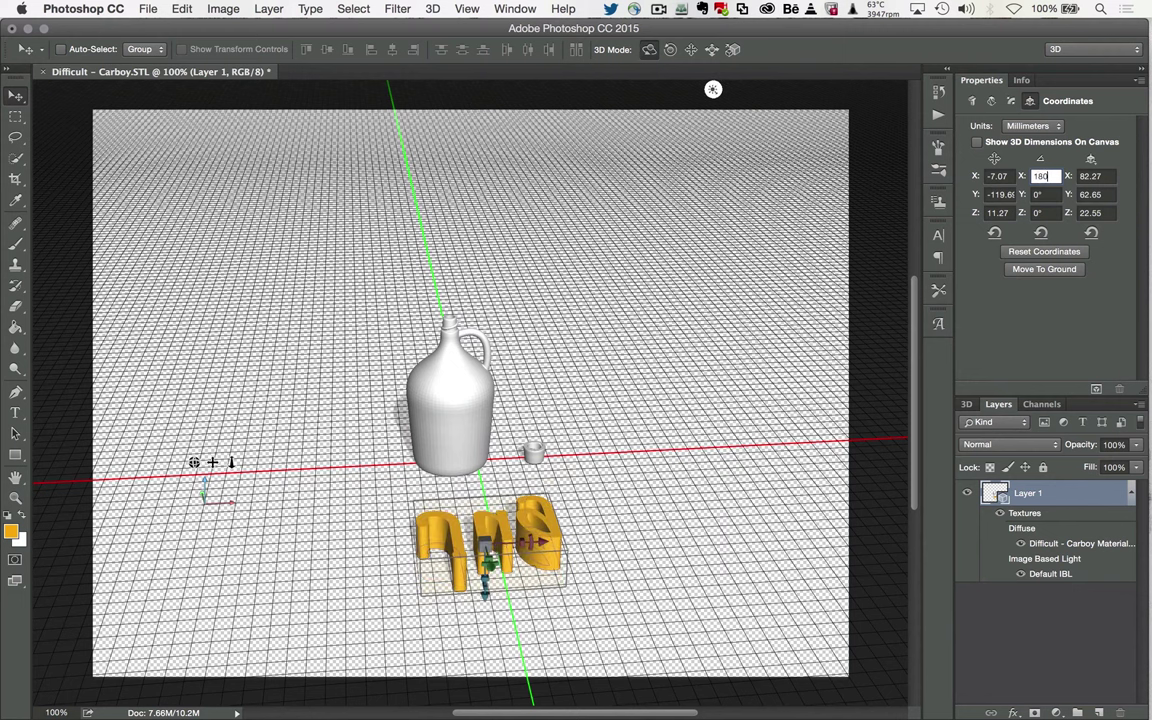
{"action": "key", "text": "Tab"}
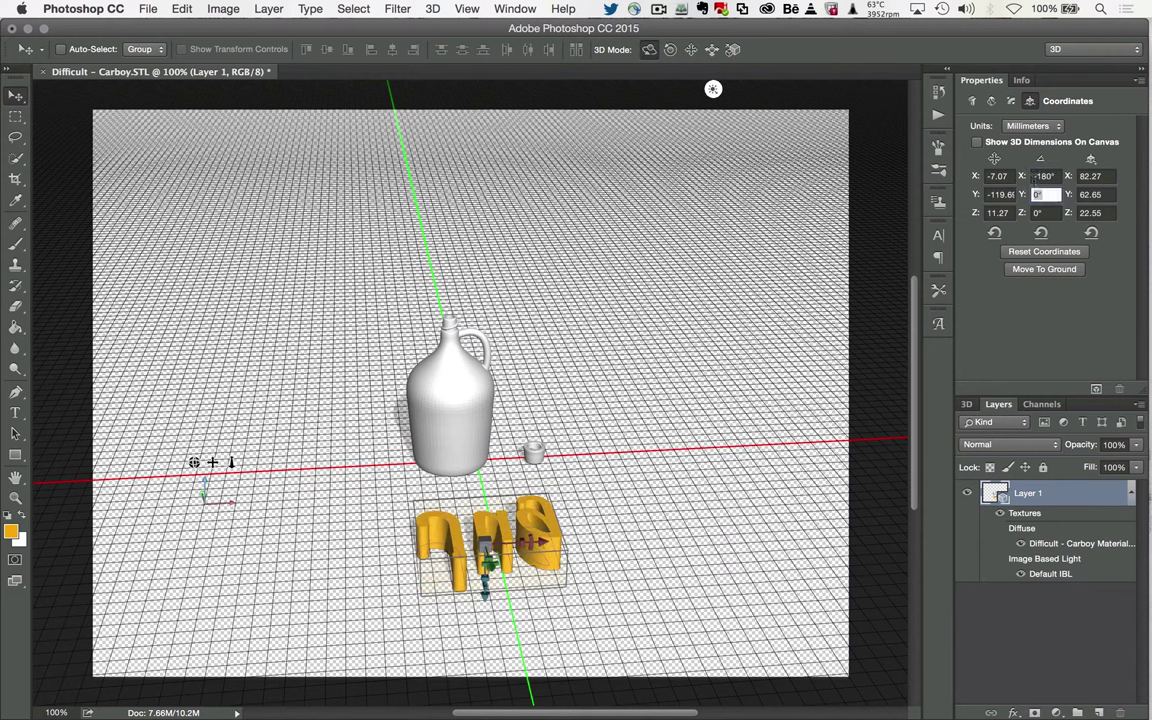
{"action": "left_click", "coordinate": [1050, 176]}
{"action": "type", "text": "90"}
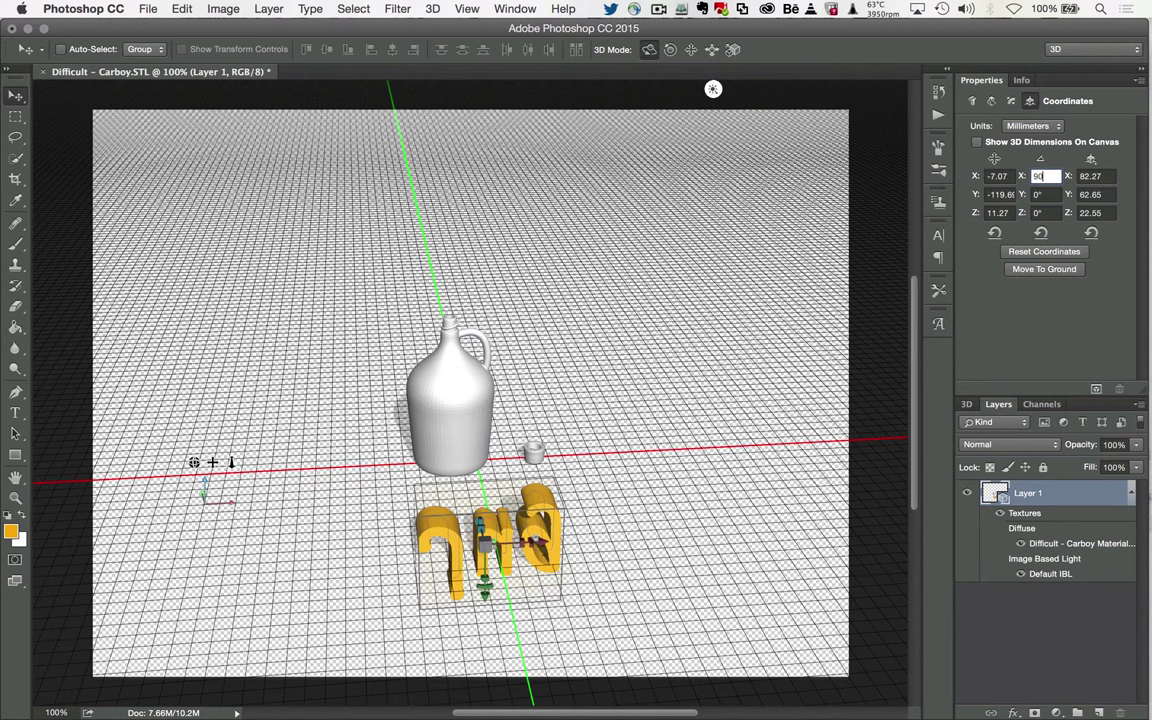
{"action": "key", "text": "Tab"}
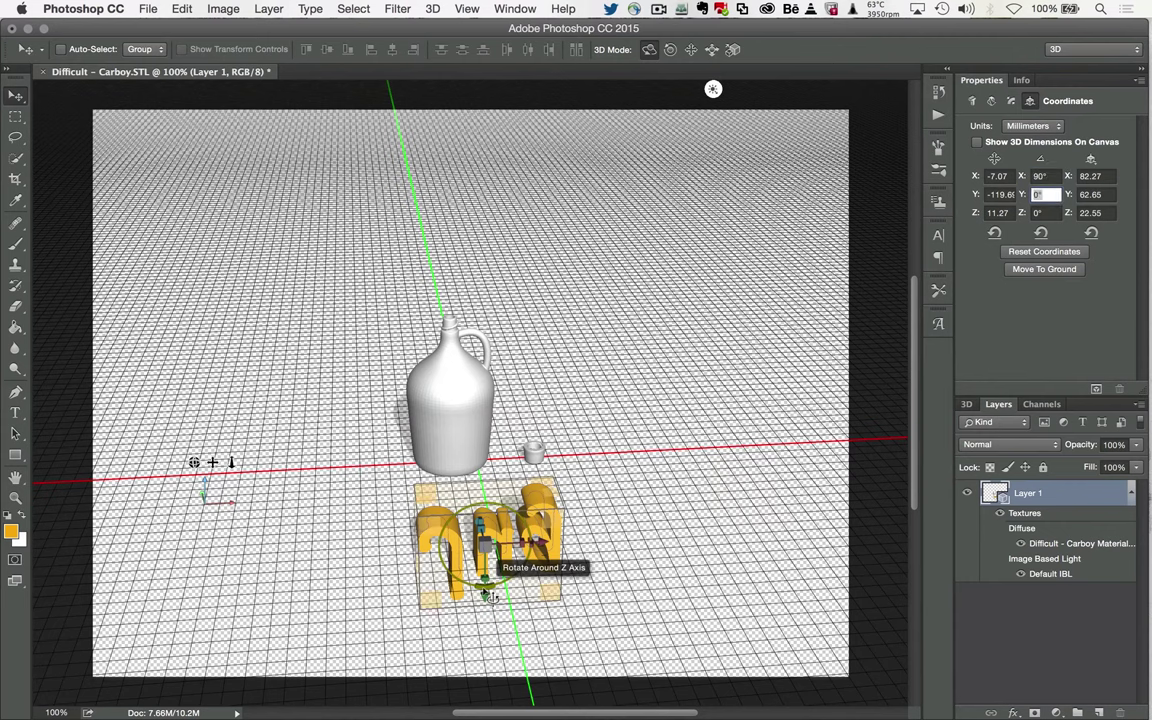
Spin the Jug text around its Z axis in front of the carboy.
{"action": "left_click_drag", "start_coordinate": [470, 510], "coordinate": [500, 525]}
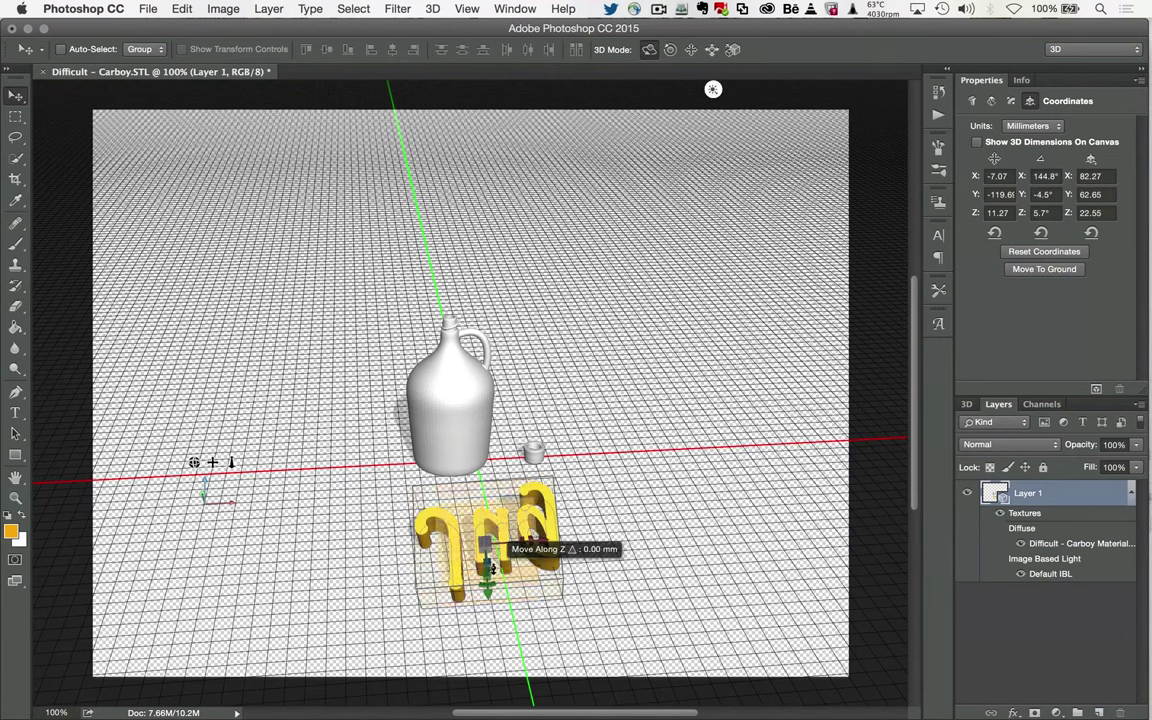
{"action": "left_click", "coordinate": [493, 568]}
{"action": "left_click", "coordinate": [492, 568]}
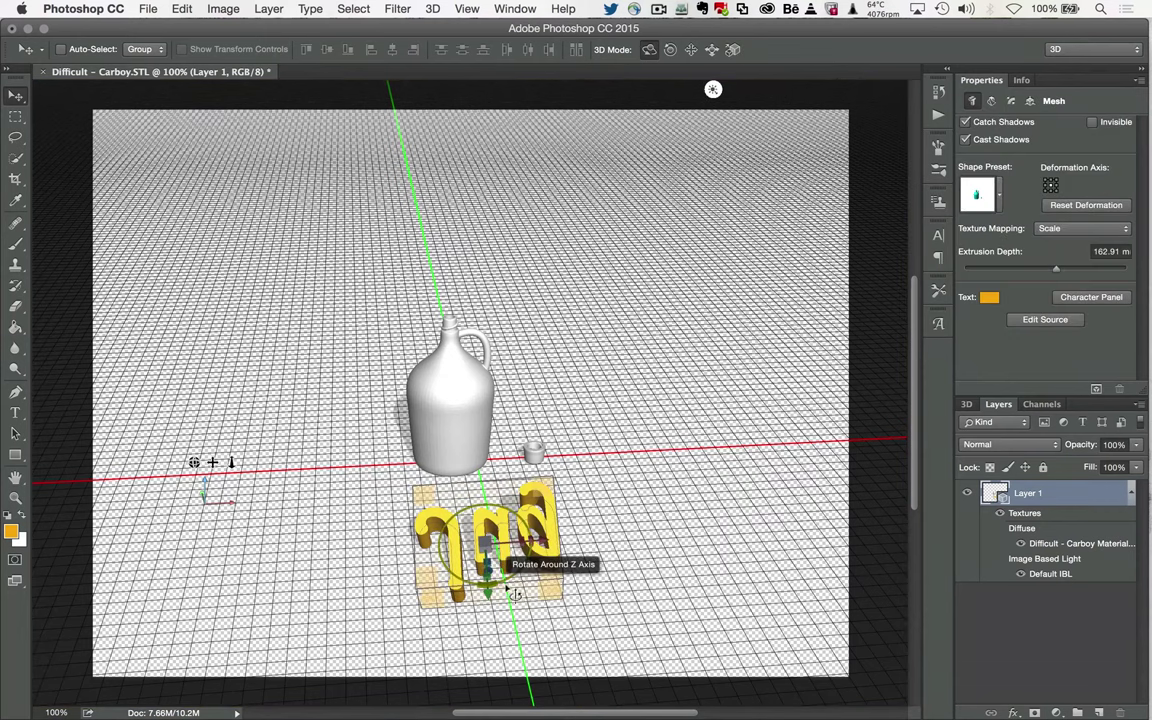
{"action": "left_click", "coordinate": [600, 583]}
Rotate the Jug text around its X axis so it stands upright.
{"action": "left_click_drag", "start_coordinate": [547, 465], "coordinate": [500, 332]}
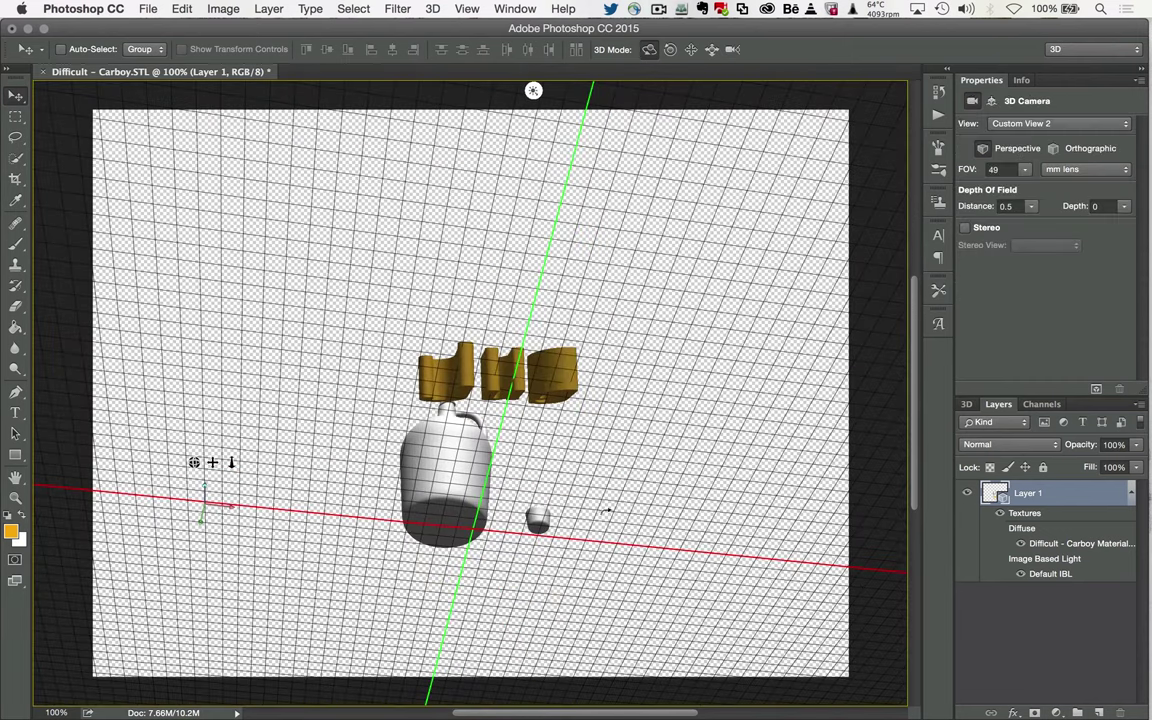
{"action": "left_click", "coordinate": [519, 352]}
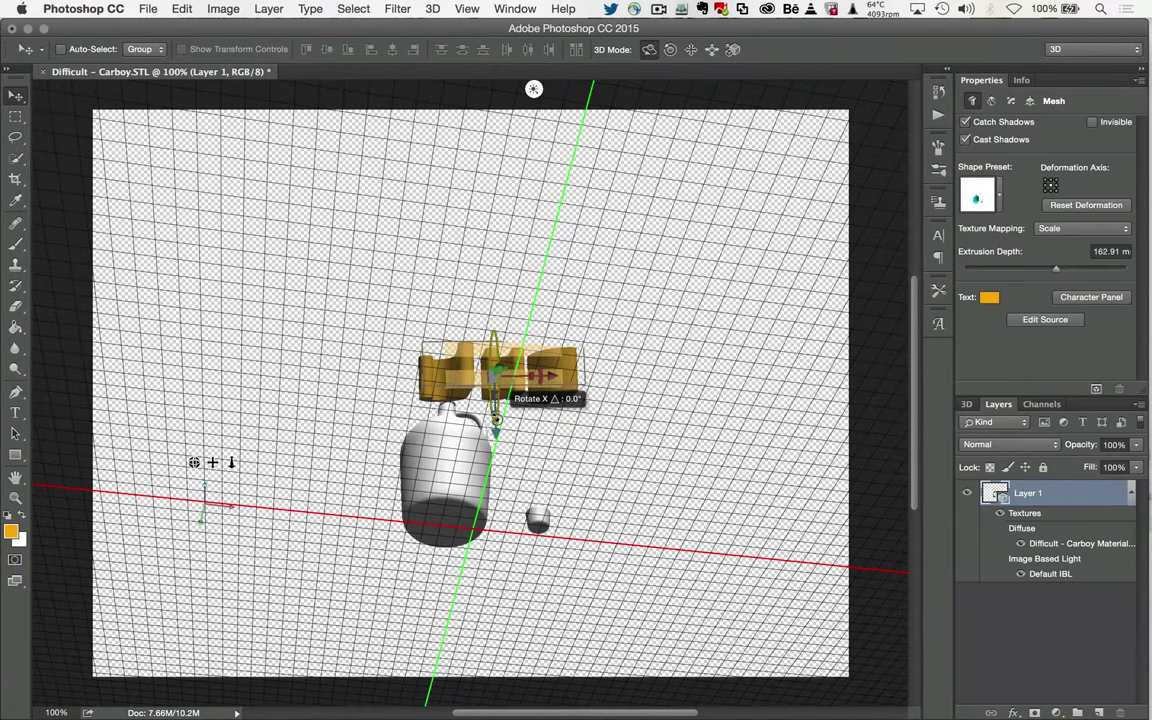
{"action": "left_click_drag", "start_coordinate": [499, 320], "coordinate": [437, 97]}
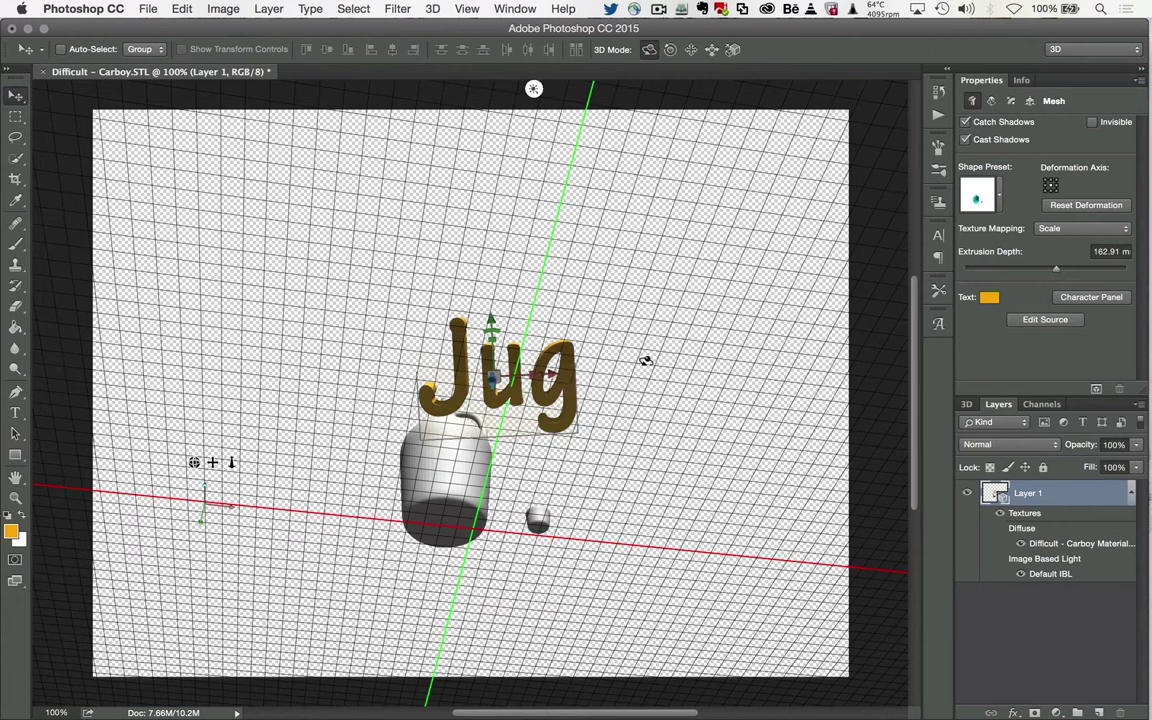
{"action": "left_click", "coordinate": [625, 394]}
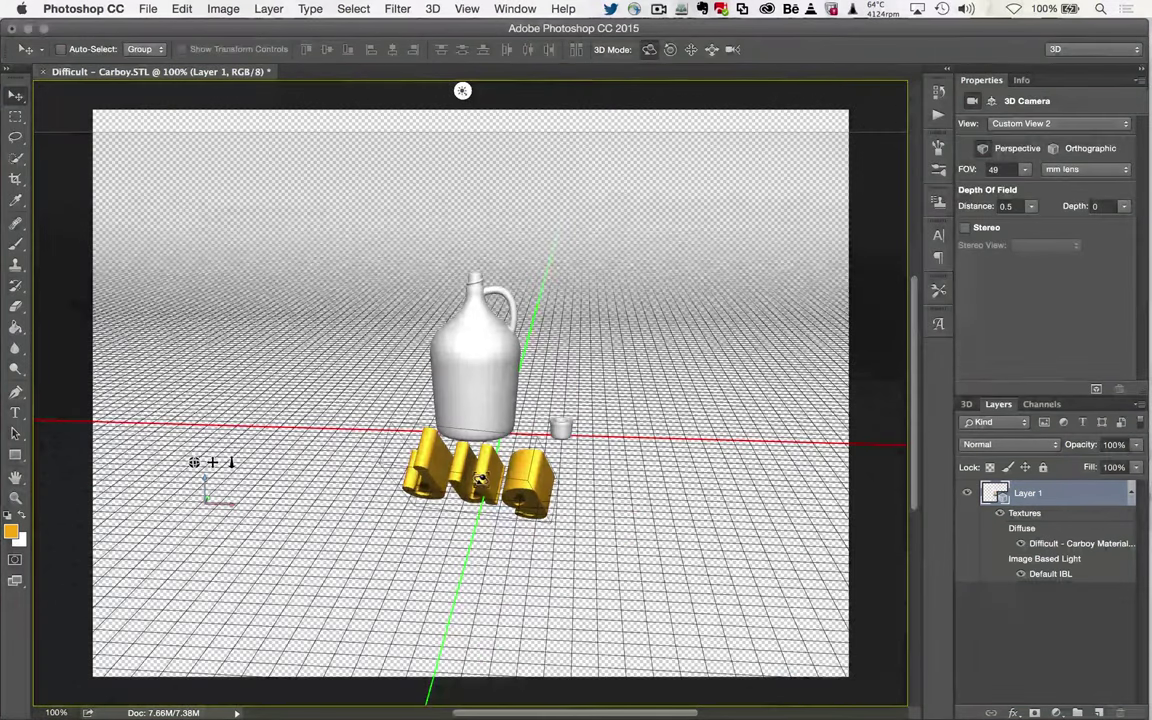
{"action": "left_click", "coordinate": [460, 508]}
{"action": "left_click_drag", "start_coordinate": [458, 512], "coordinate": [634, 502]}
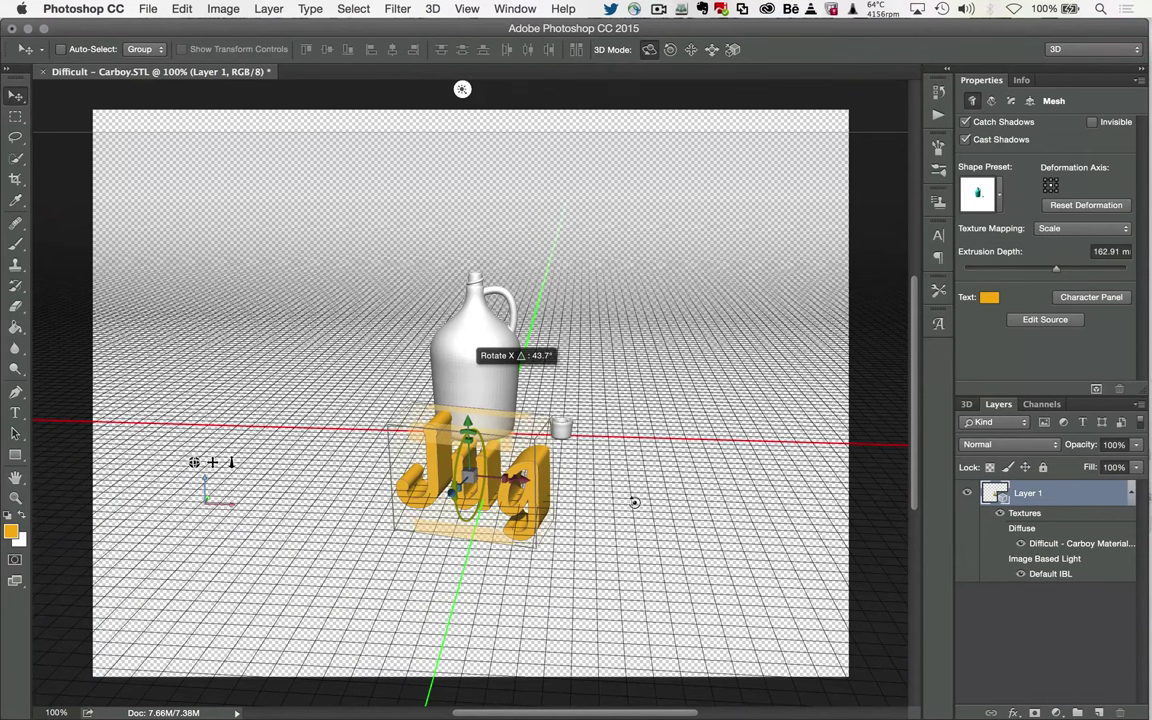
Raise the Jug text about 38 mm along Y.
{"action": "left_click", "coordinate": [634, 502]}
{"action": "left_click", "coordinate": [462, 450]}
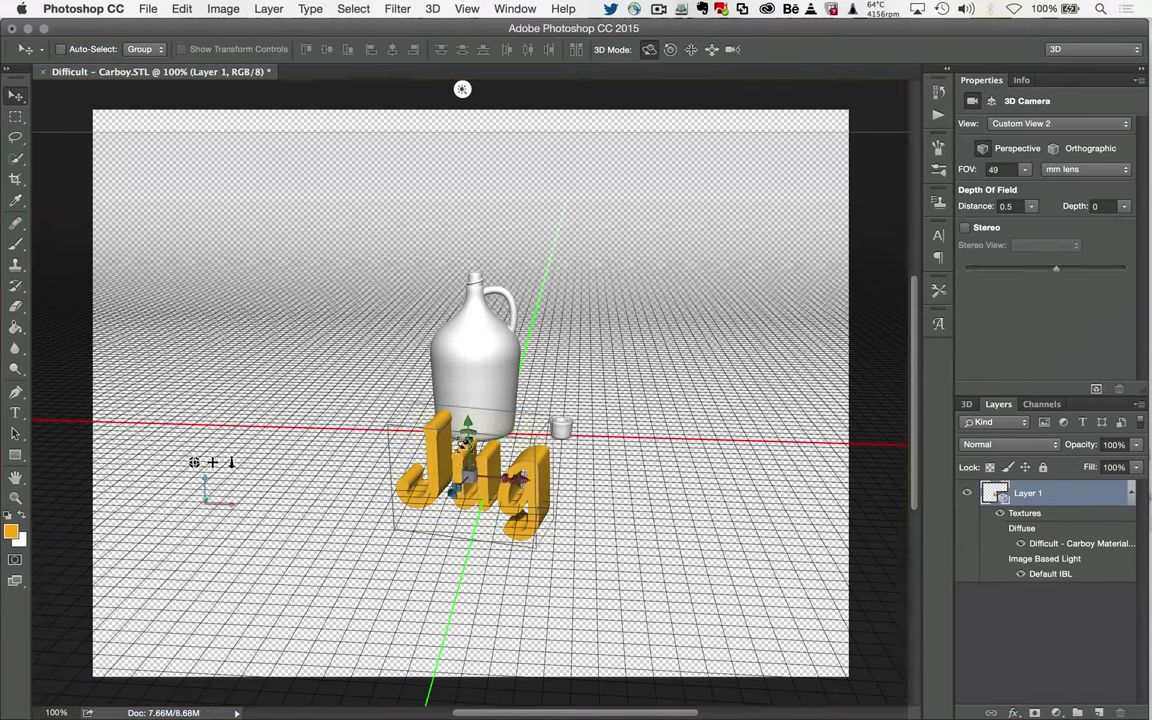
{"action": "left_click_drag", "start_coordinate": [466, 418], "coordinate": [625, 342]}
{"action": "left_click", "coordinate": [352, 357]}
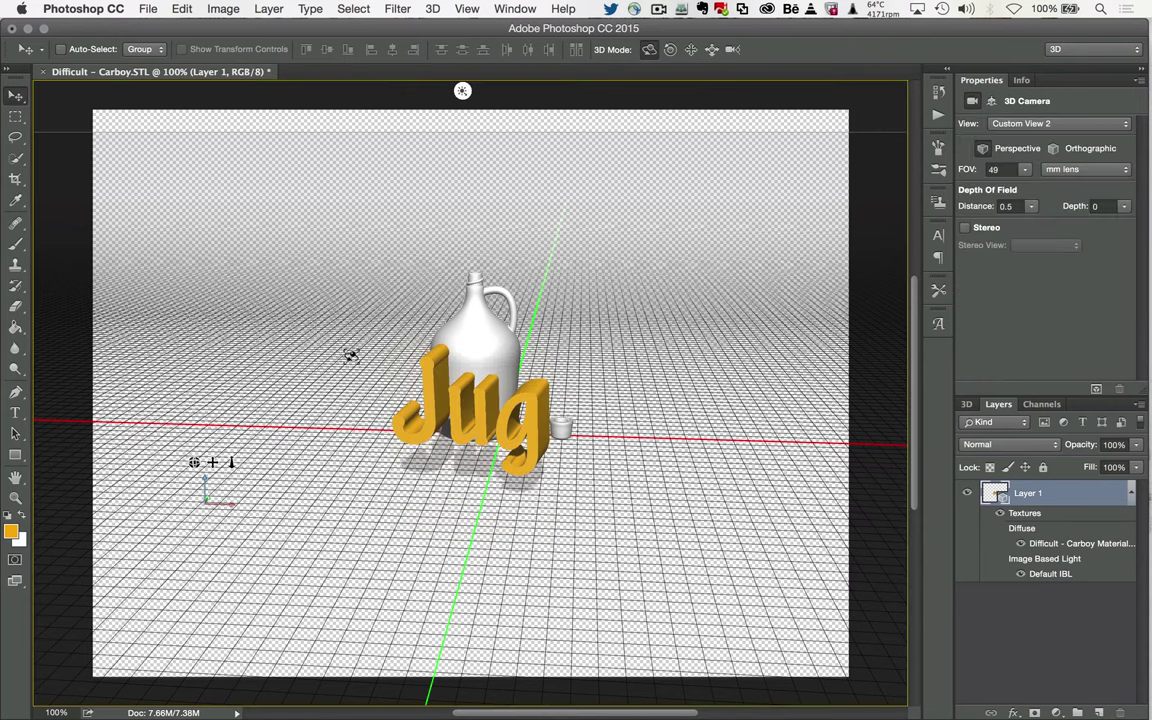
{"action": "left_click_drag", "start_coordinate": [311, 357], "coordinate": [550, 360]}
Drop the Jug text onto the ground plane with 3D > Move Object to Ground Plane.
{"action": "left_click", "coordinate": [610, 396]}
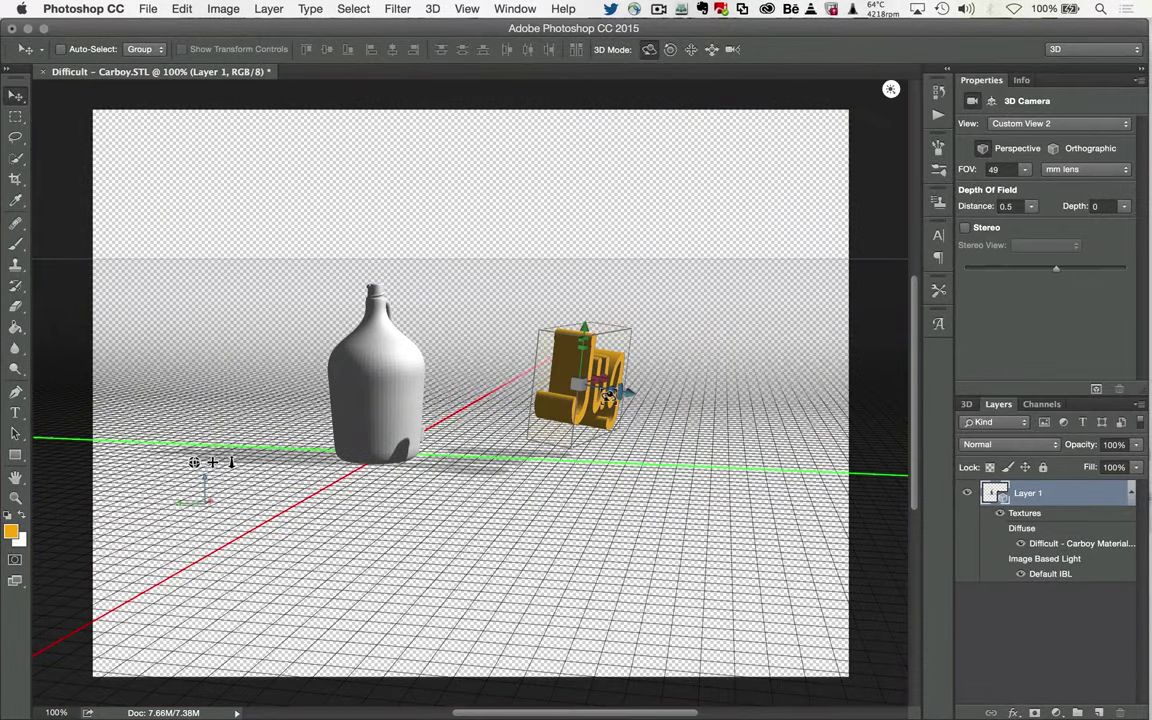
{"action": "left_click", "coordinate": [432, 8]}
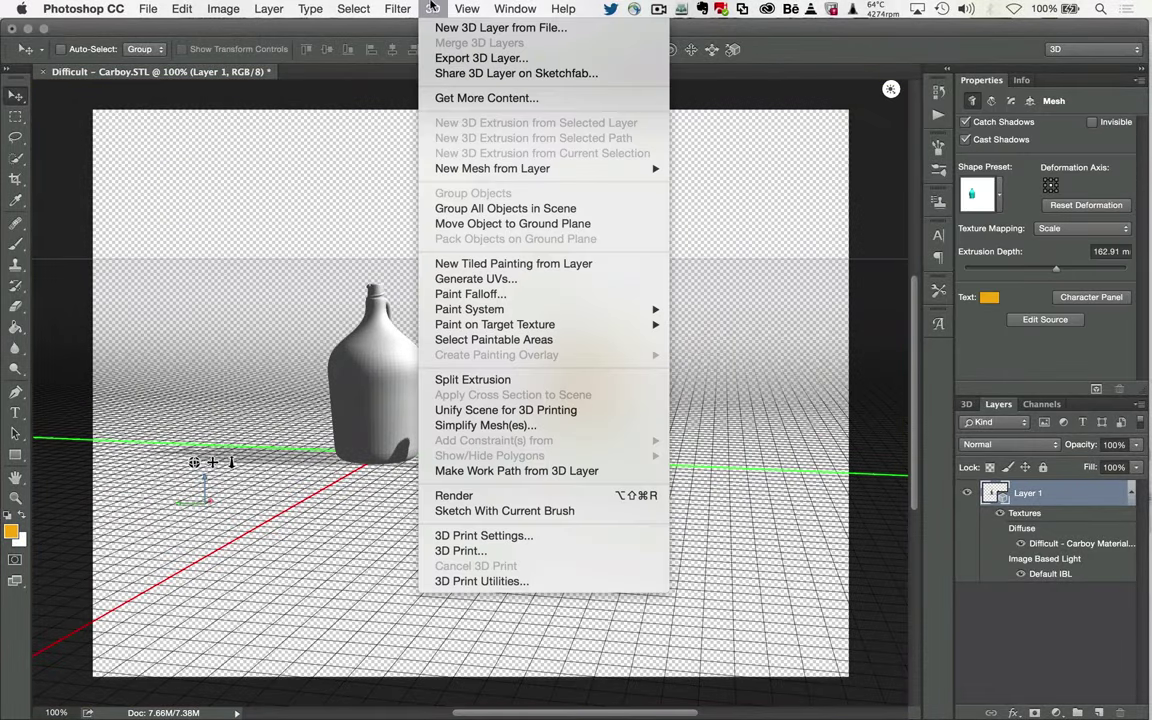
{"action": "left_click", "coordinate": [453, 222]}
{"action": "left_click", "coordinate": [607, 249]}
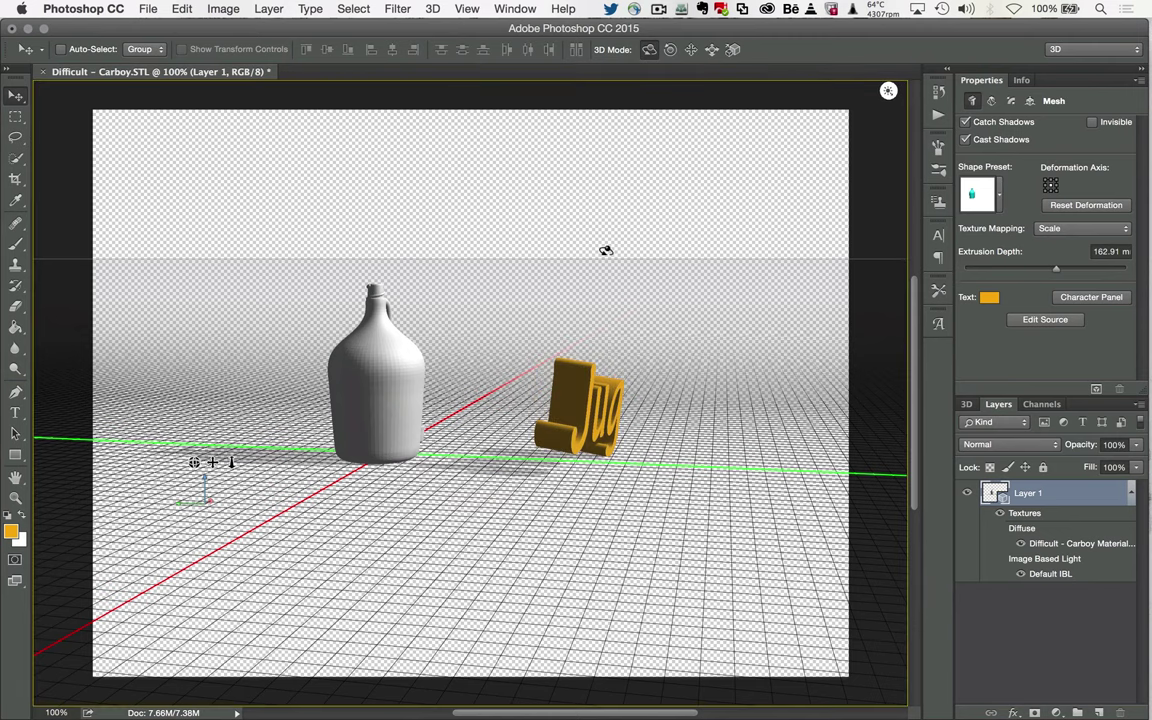
Slide the Jug text along Z so it rests beside the carboy's base.
{"action": "left_click_drag", "start_coordinate": [643, 290], "coordinate": [656, 314]}
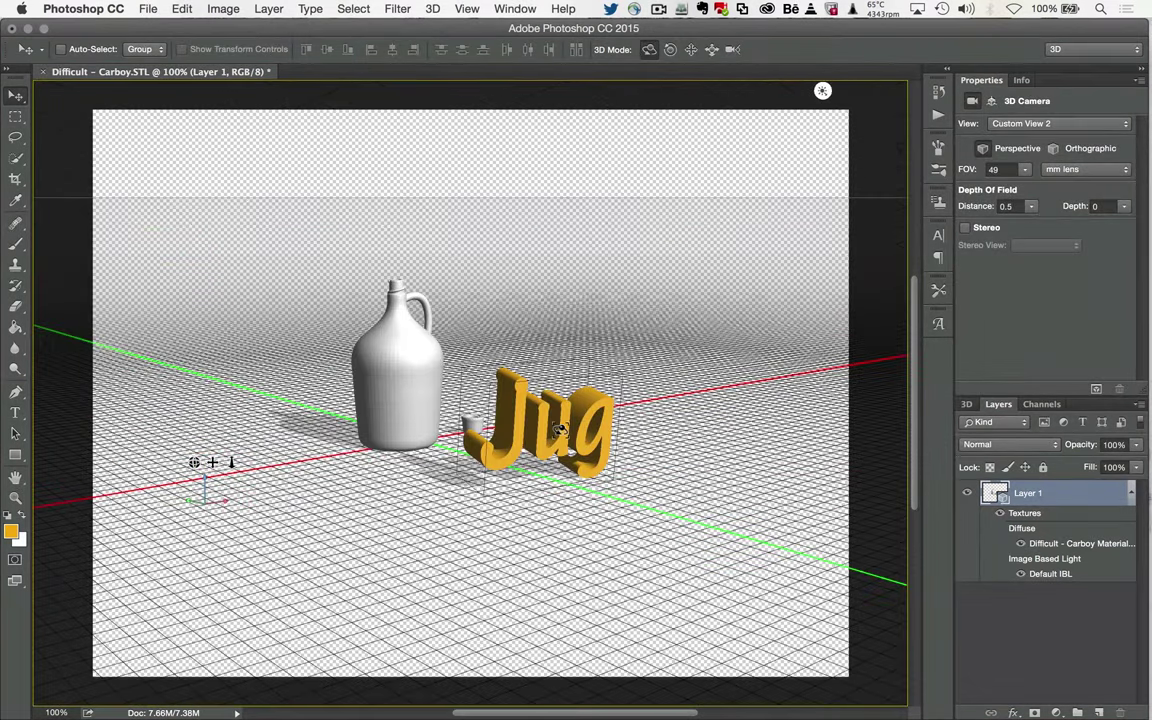
{"action": "left_click", "coordinate": [556, 424]}
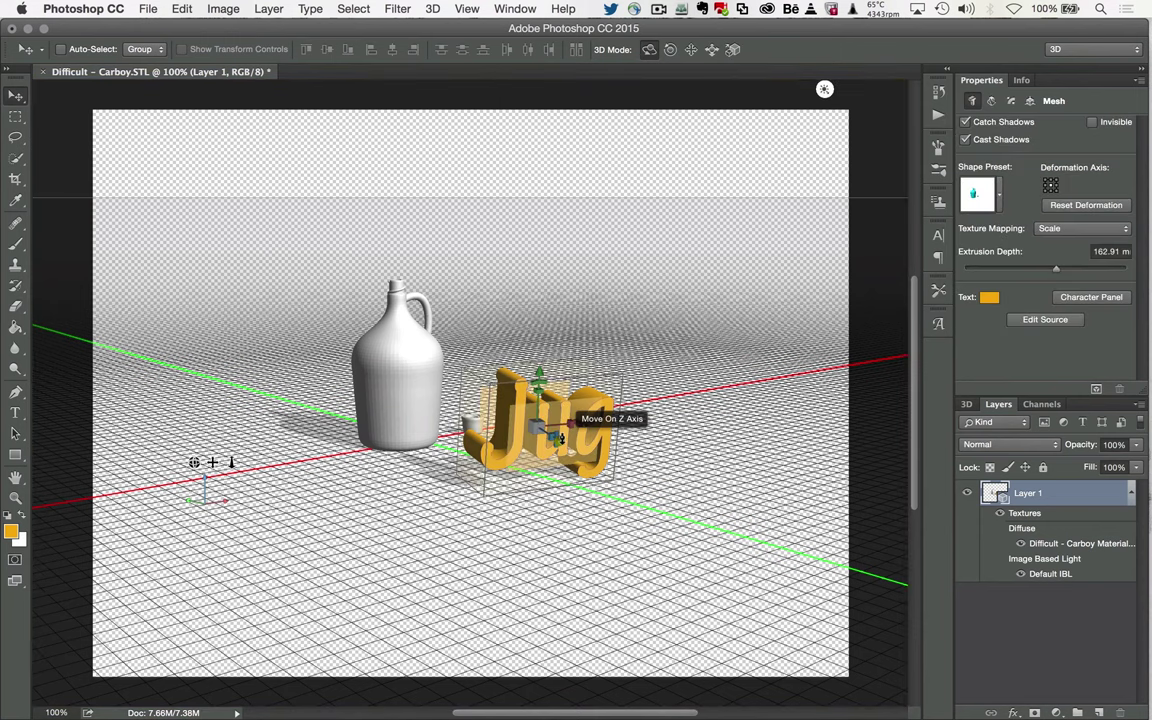
{"action": "left_click_drag", "start_coordinate": [562, 437], "coordinate": [495, 418]}
{"action": "left_click", "coordinate": [664, 325]}
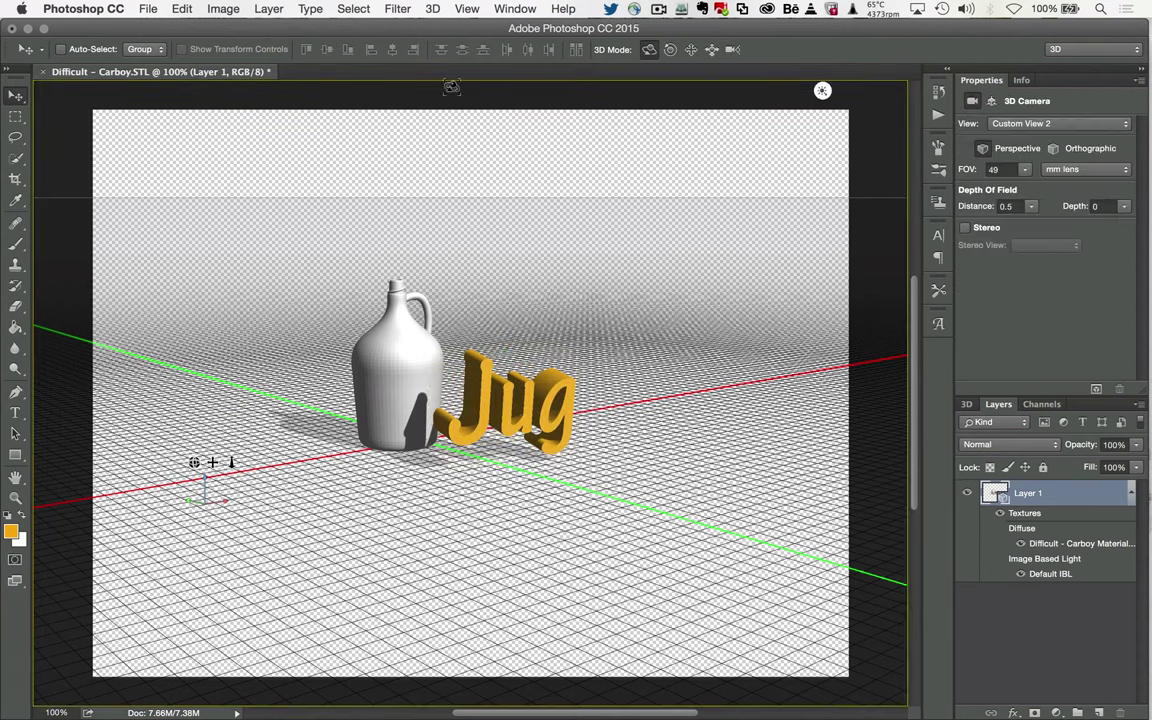
{"action": "left_click", "coordinate": [432, 8]}
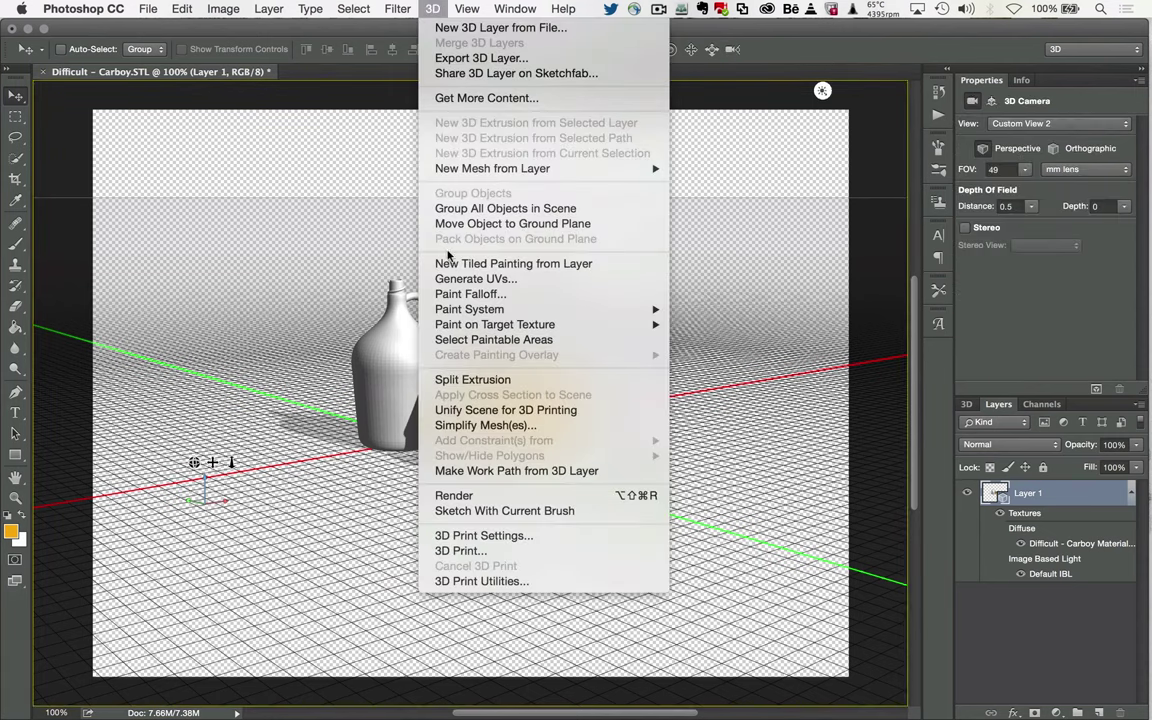
Open 3D Print Settings with Scaffolding and Raft checked and generate the print preview.
{"action": "left_click", "coordinate": [484, 535]}
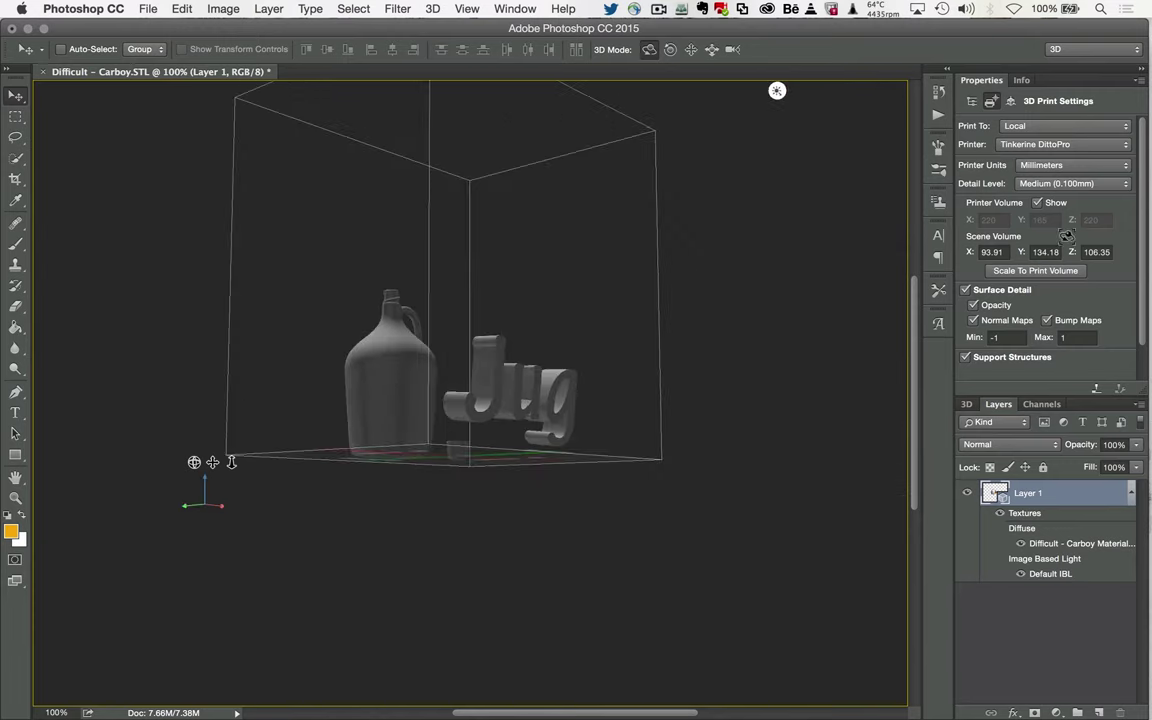
{"action": "scroll", "coordinate": [990, 226], "scroll_direction": "down", "scroll_amount": 2}
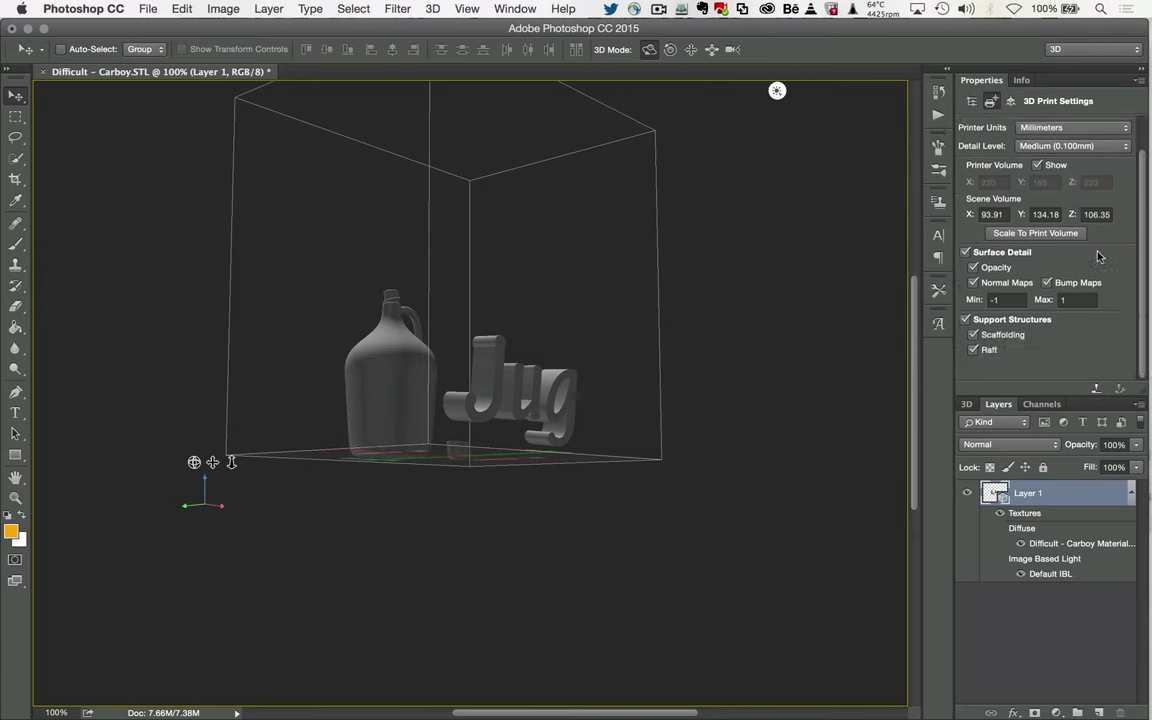
{"action": "left_click", "coordinate": [1098, 389]}
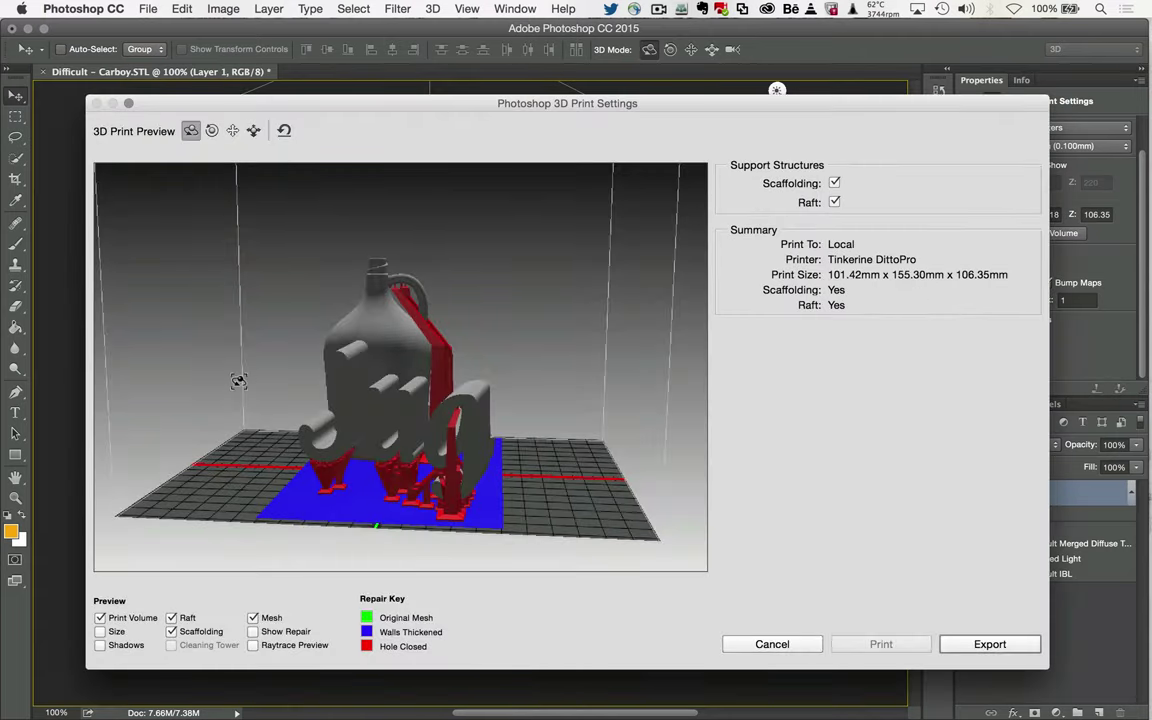
Orbit, dolly and pan closer to the red scaffolding and blue raft under 'Jug', then cancel the preview.
{"action": "left_click_drag", "start_coordinate": [217, 344], "coordinate": [231, 280]}
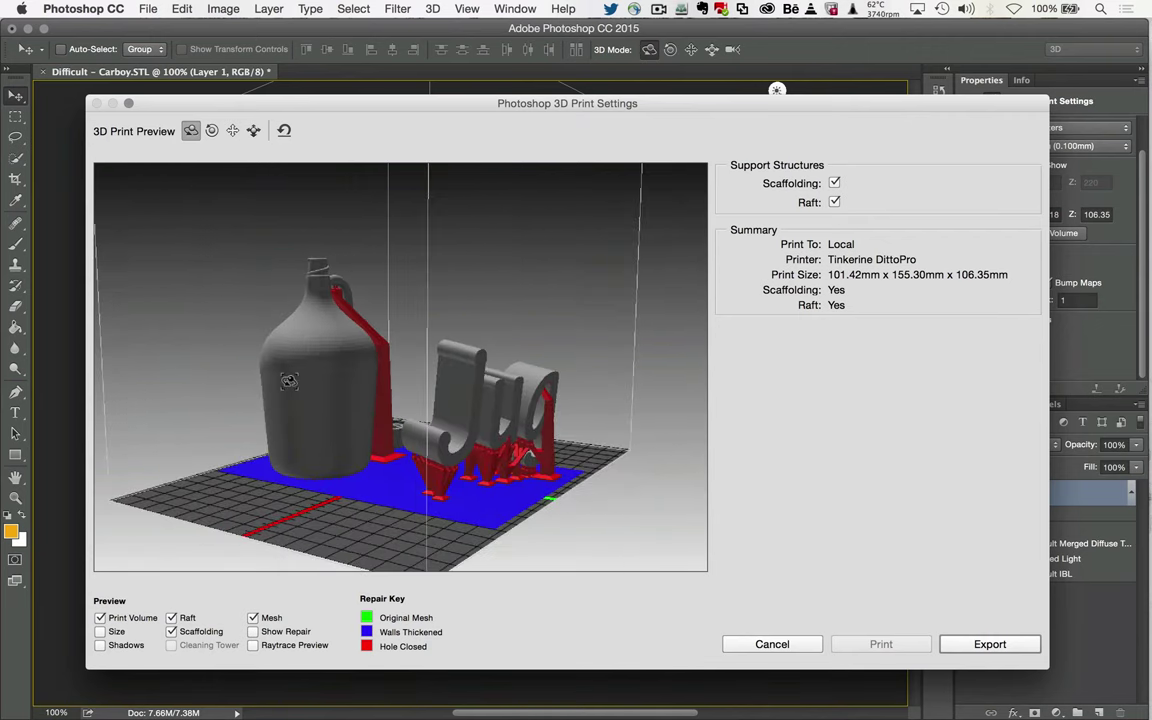
{"action": "left_click", "coordinate": [253, 130]}
{"action": "left_click_drag", "start_coordinate": [427, 380], "coordinate": [390, 428]}
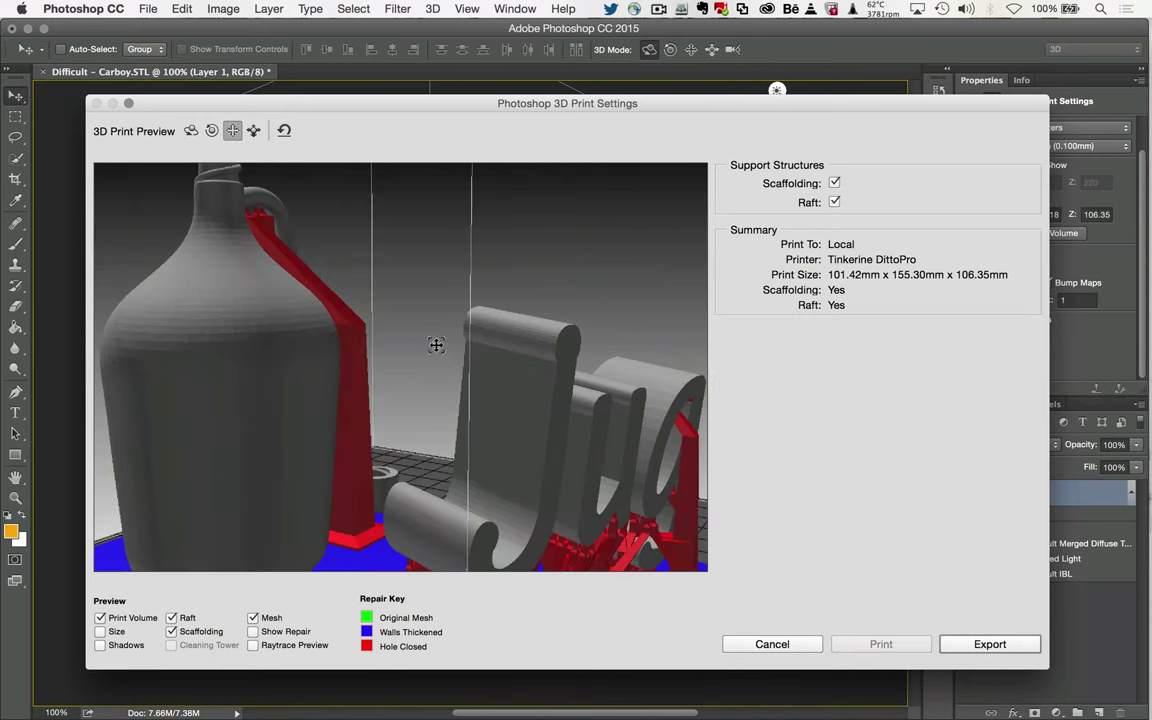
{"action": "left_click_drag", "start_coordinate": [437, 342], "coordinate": [428, 307]}
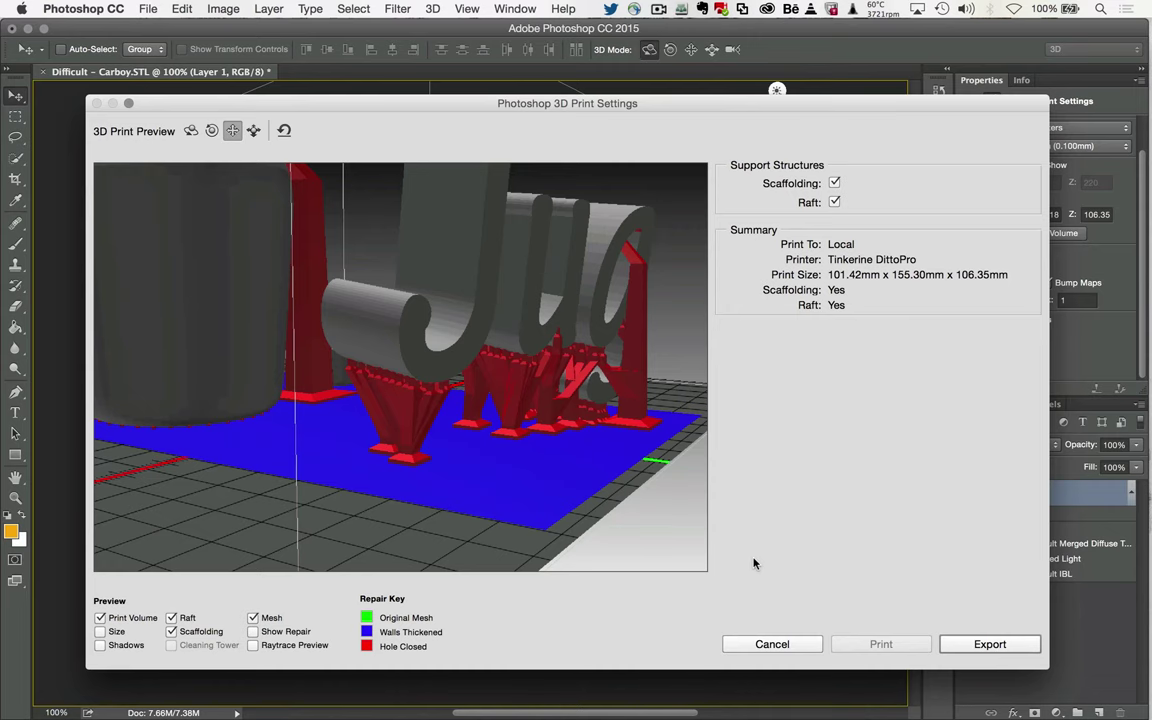
{"action": "left_click", "coordinate": [771, 644]}
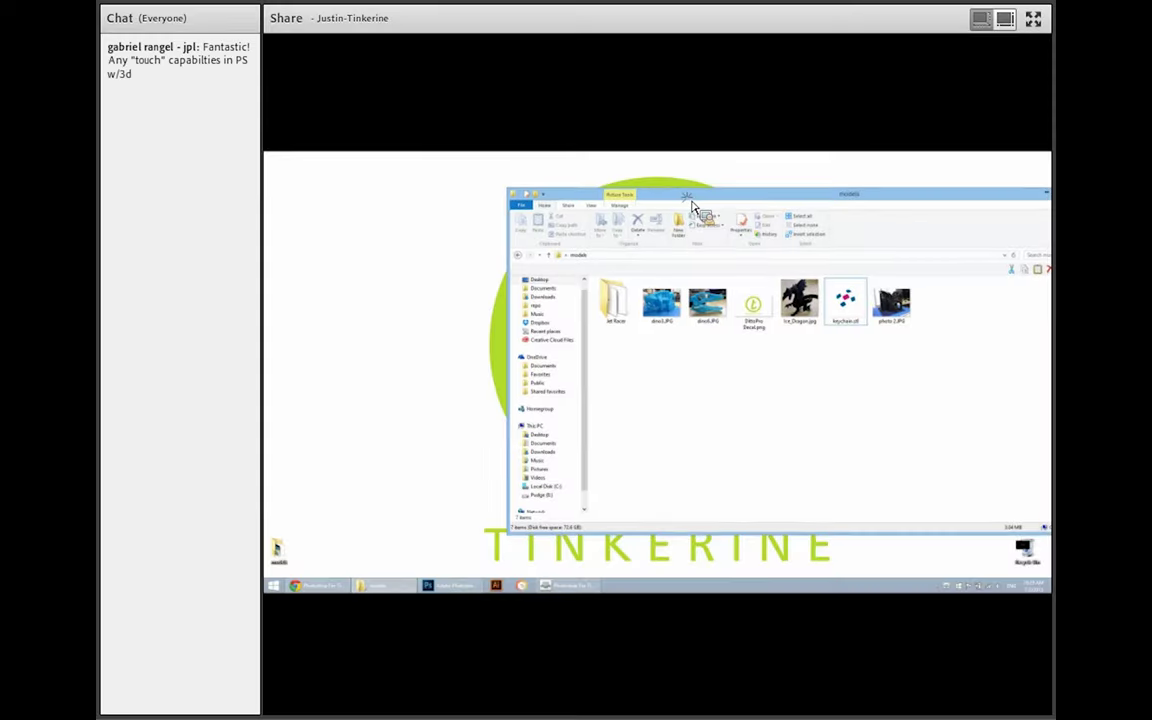
Open dino3.JPG, the blue 3D-printed dinosaur skull on supports, in IrfanView from File Explorer.
{"action": "key", "text": "super+Up"}
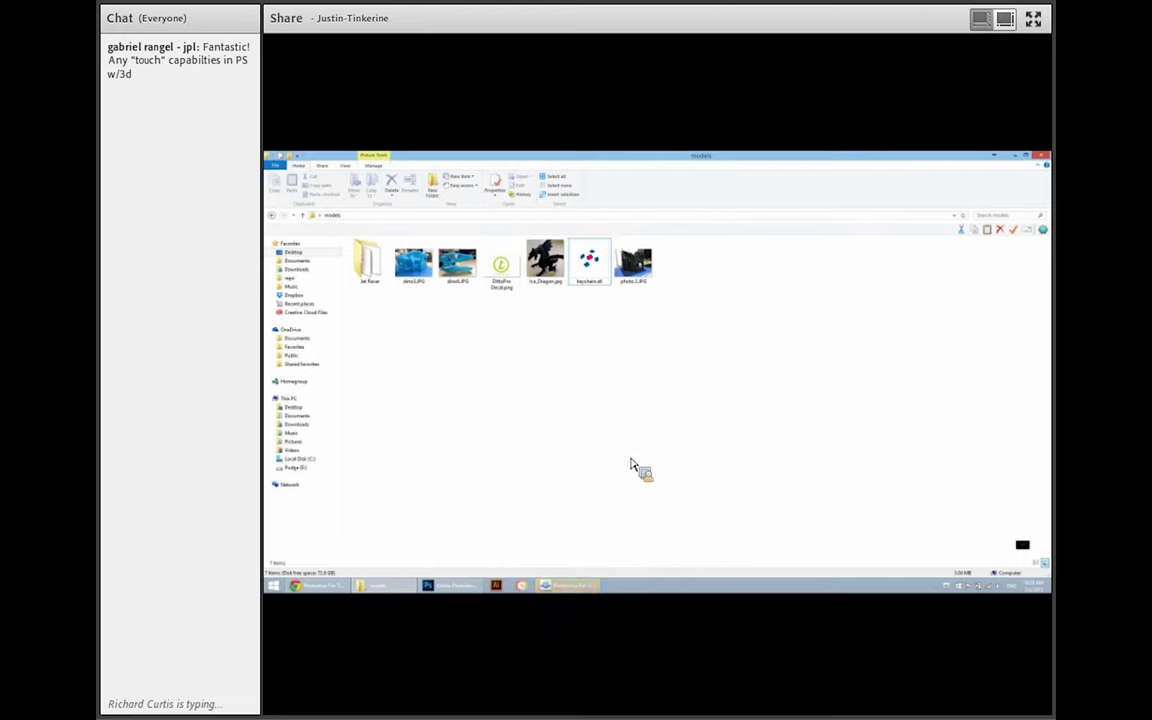
{"action": "left_click", "coordinate": [589, 587]}
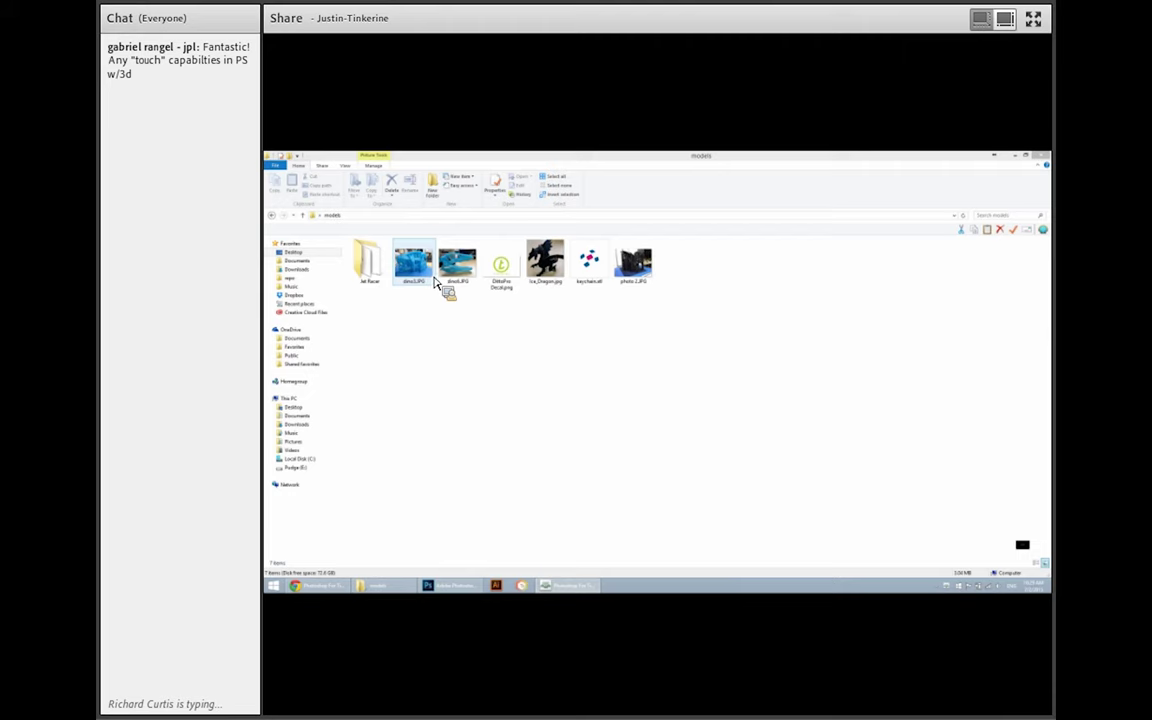
{"action": "left_click", "coordinate": [424, 278]}
{"action": "double_click", "coordinate": [424, 278]}
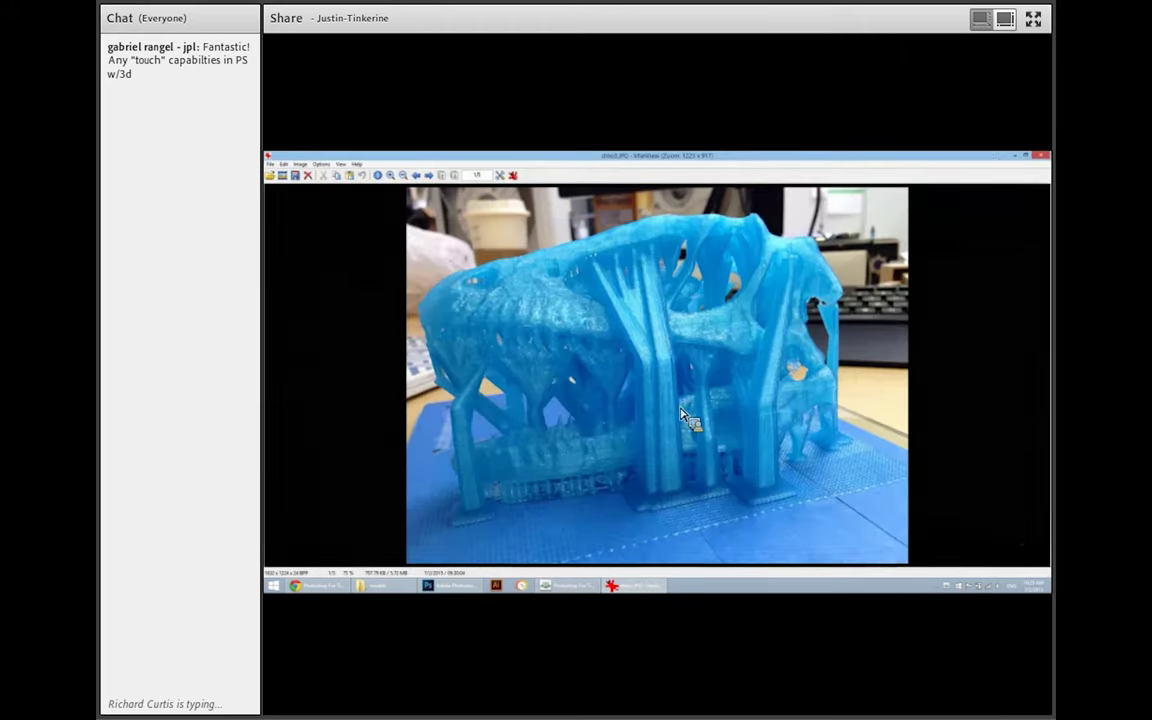